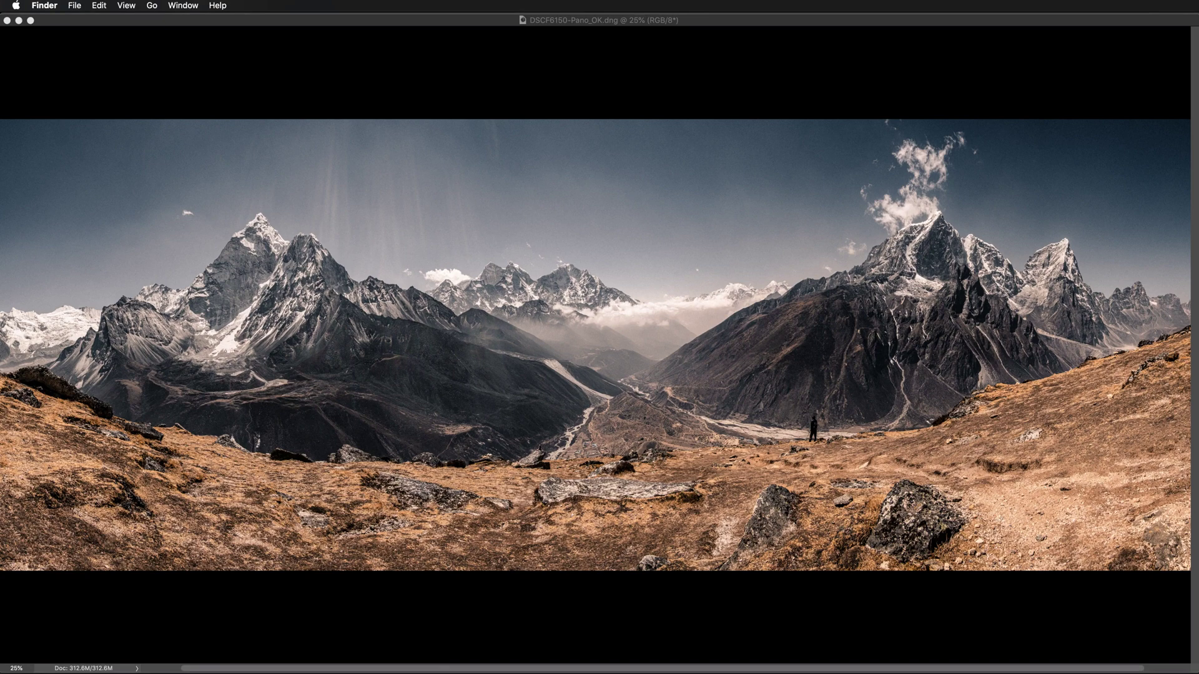
# Step: Position the 04_PANORAMA folder window, close the panorama document without saving, and switch to Finder
pyautogui.click(133, 655)
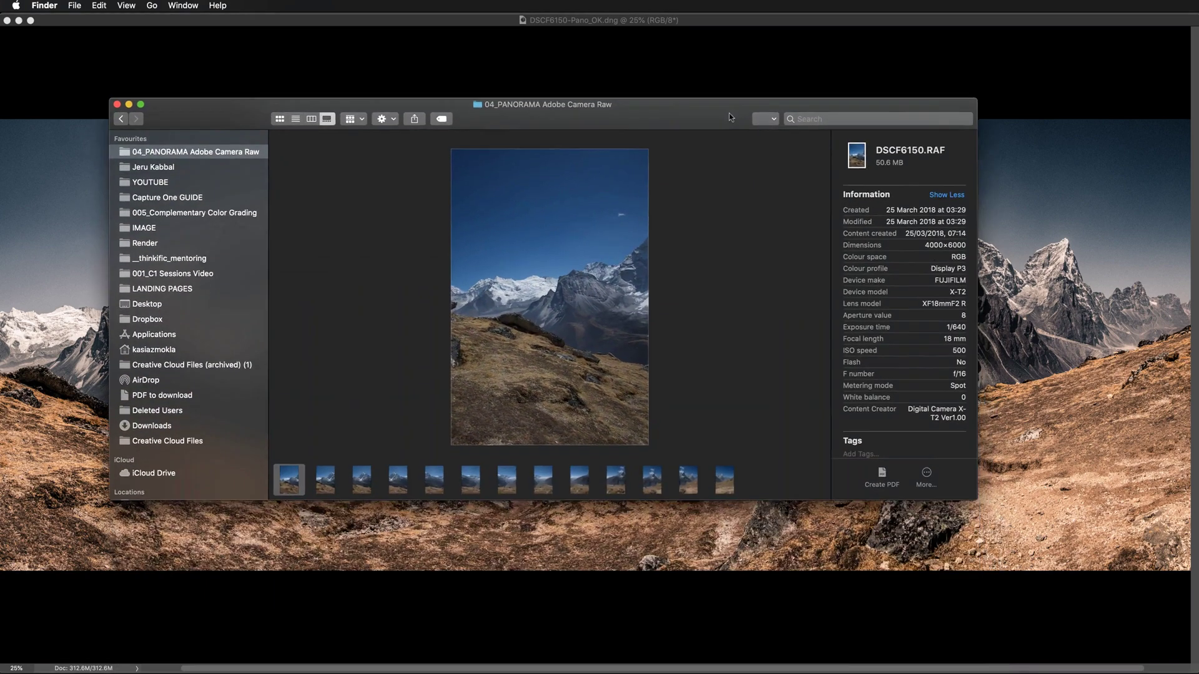
pyautogui.moveTo(723, 109); pyautogui.dragTo(684, 92)
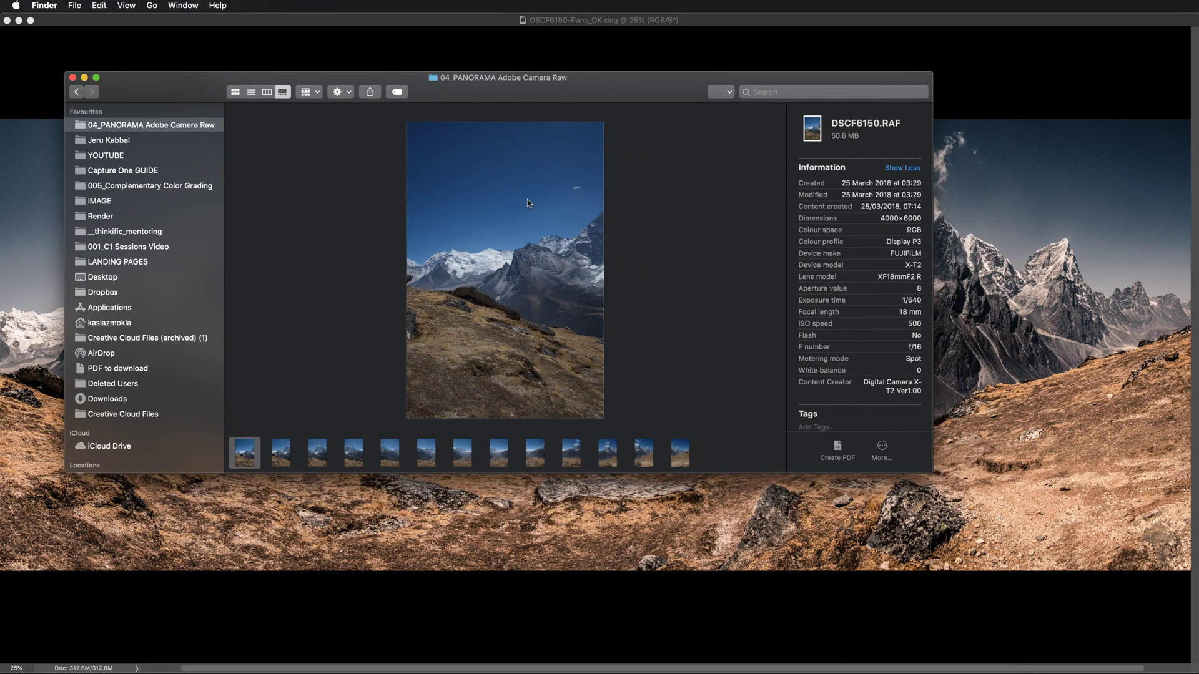
pyautogui.click(491, 62)
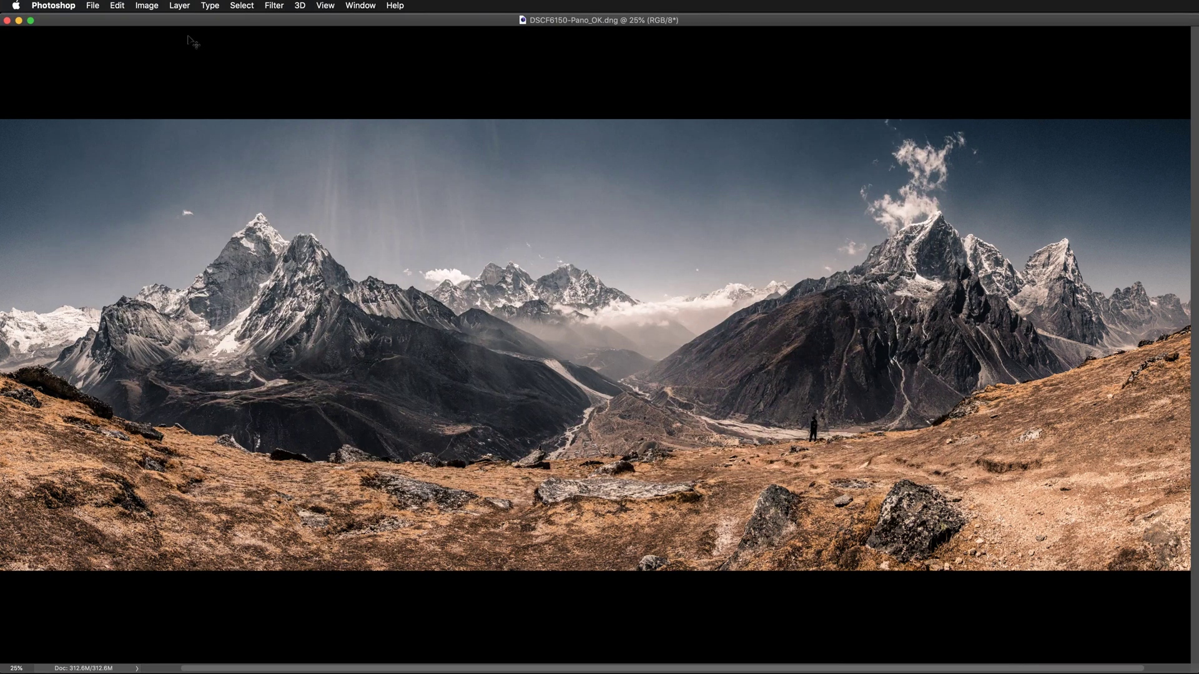
pyautogui.click(8, 21)
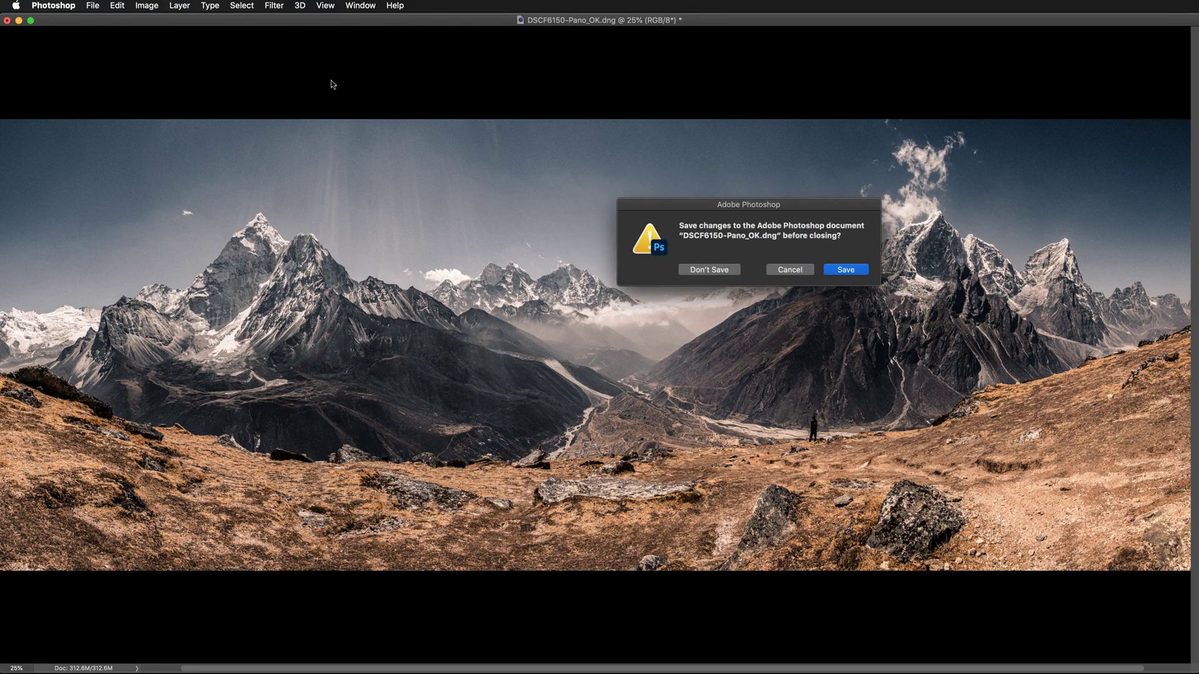
pyautogui.click(717, 271)
pyautogui.press('super+Tab')
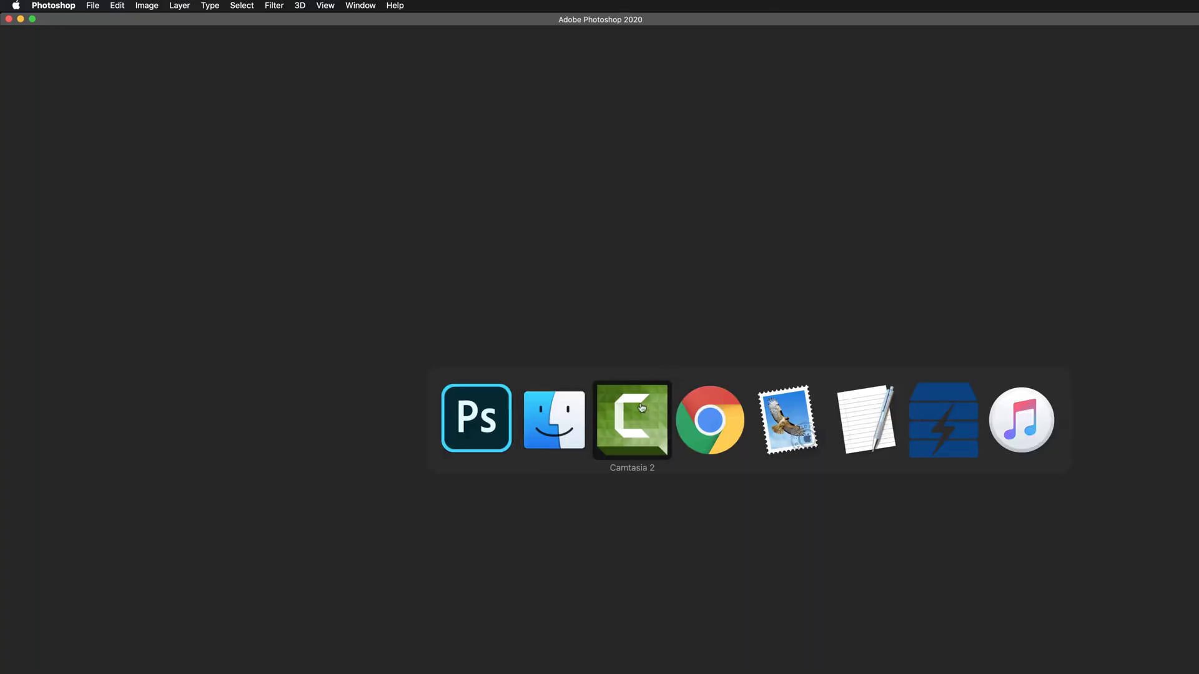
pyautogui.click(562, 430)
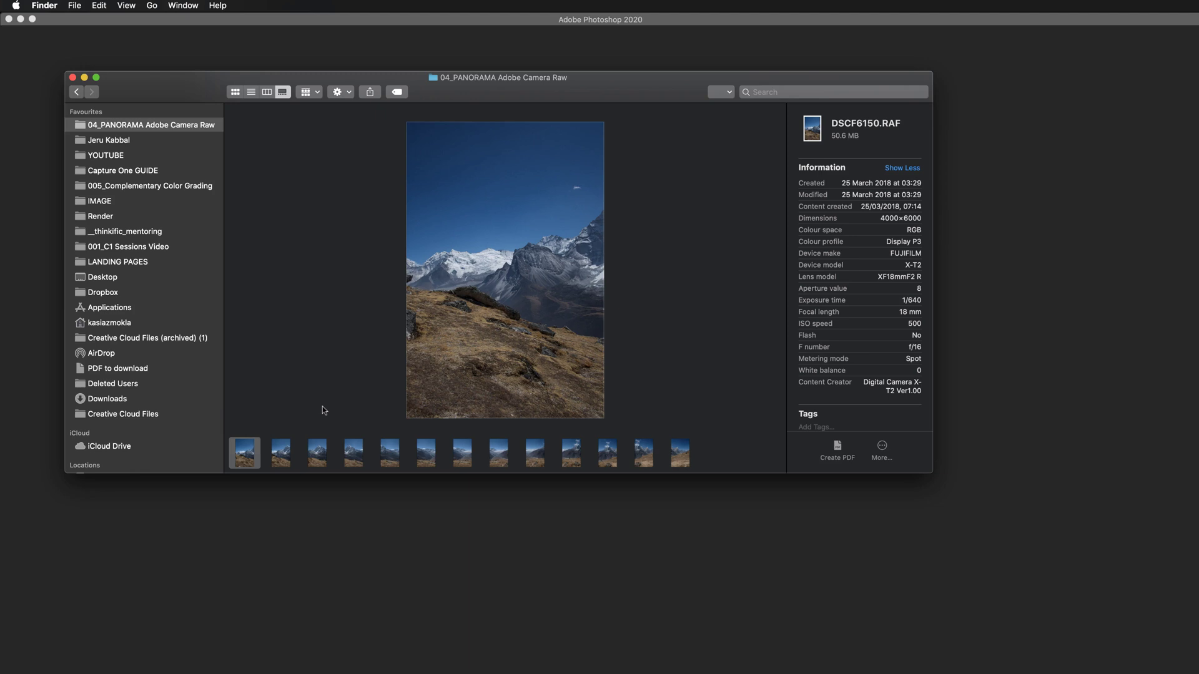
# Step: Select all 13 RAW files in the folder and open them with Adobe Photoshop 2020
pyautogui.press('super+a')
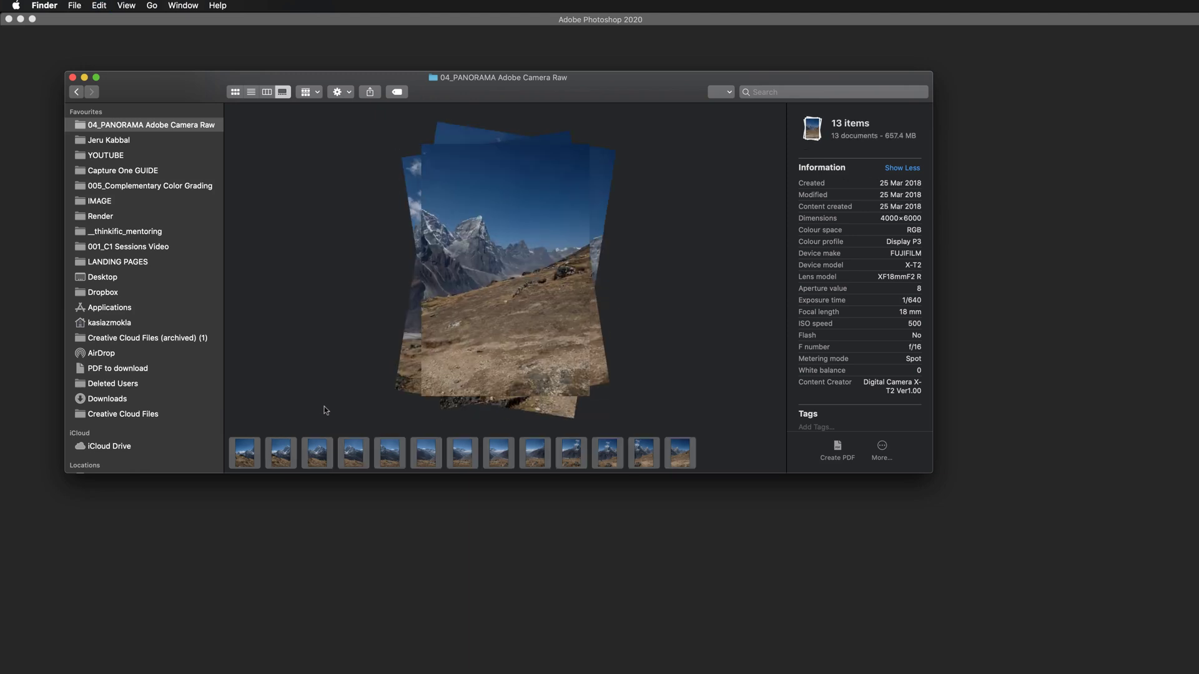
pyautogui.rightClick(353, 456)
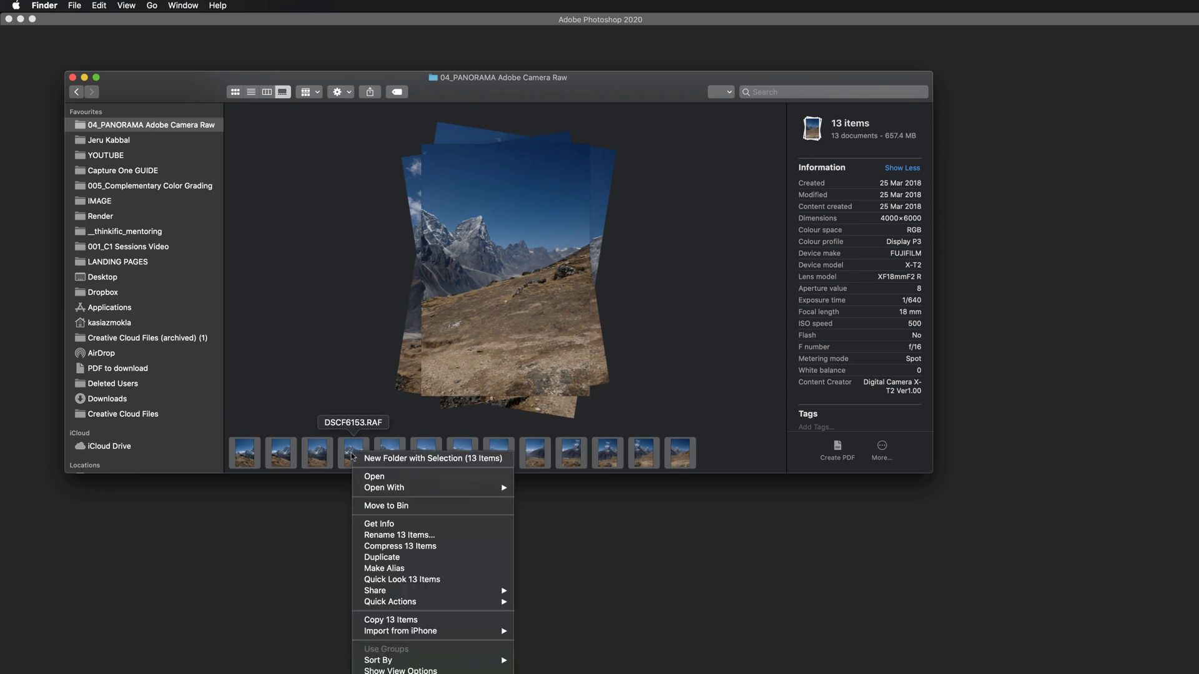
pyautogui.moveTo(402, 488)
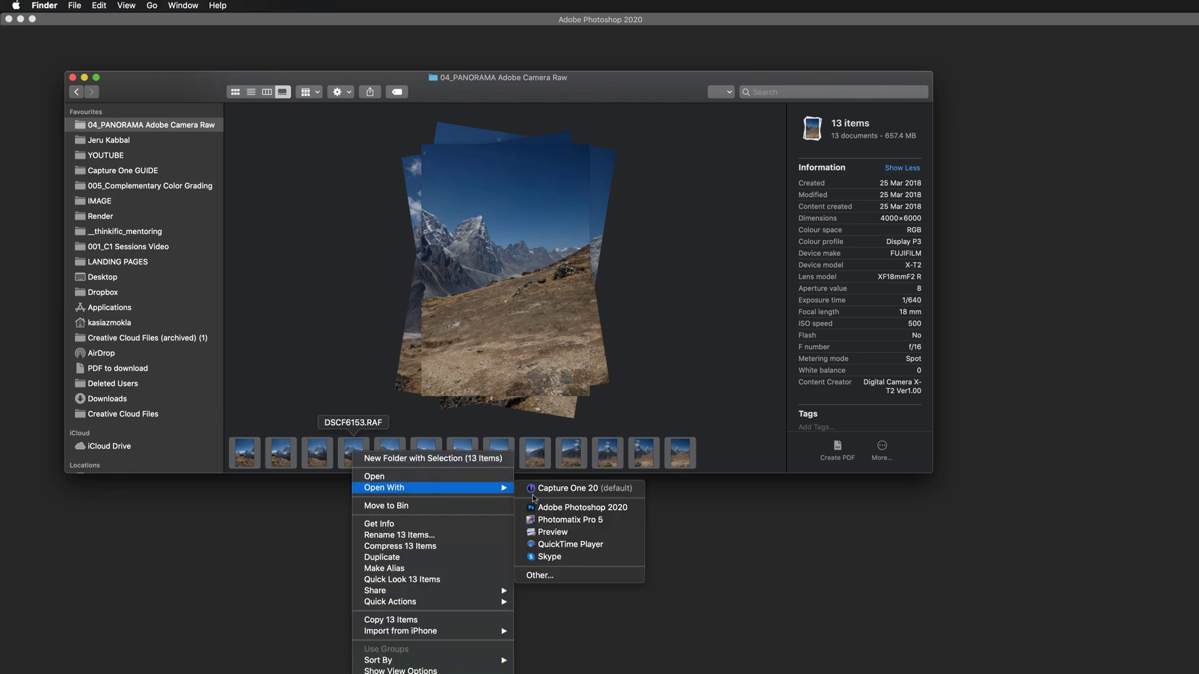
pyautogui.click(568, 507)
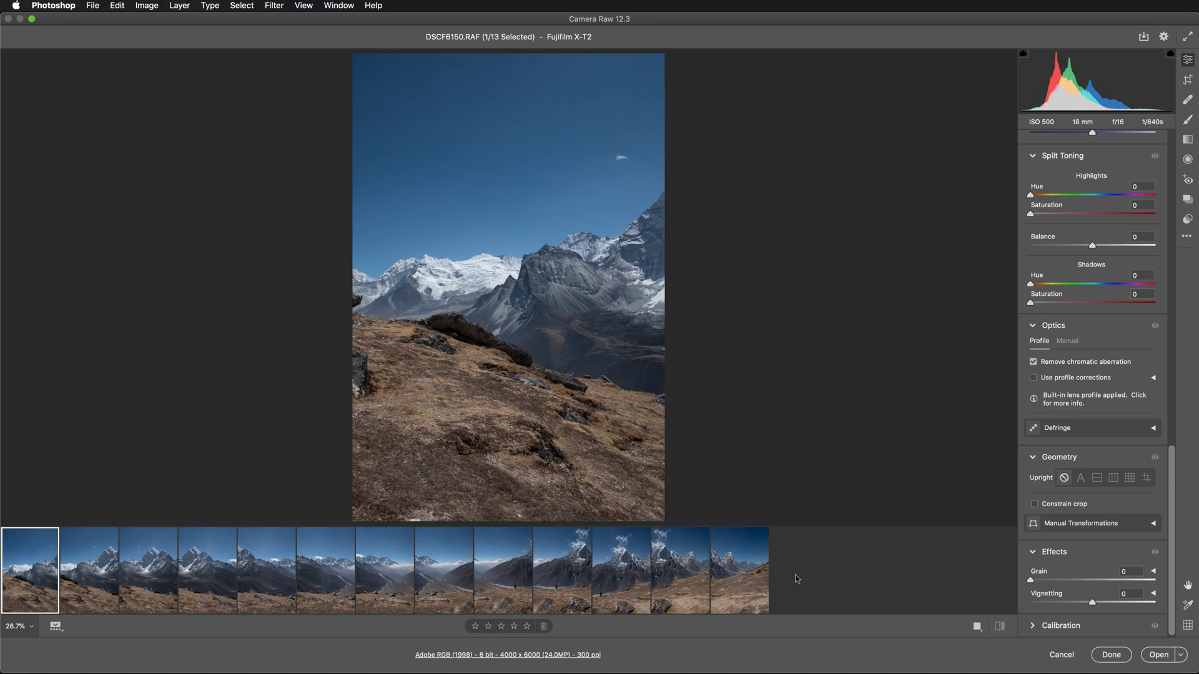
# Step: Select all 13 frames in the Camera Raw filmstrip and bring up the preview's context menu
pyautogui.press('super+a')
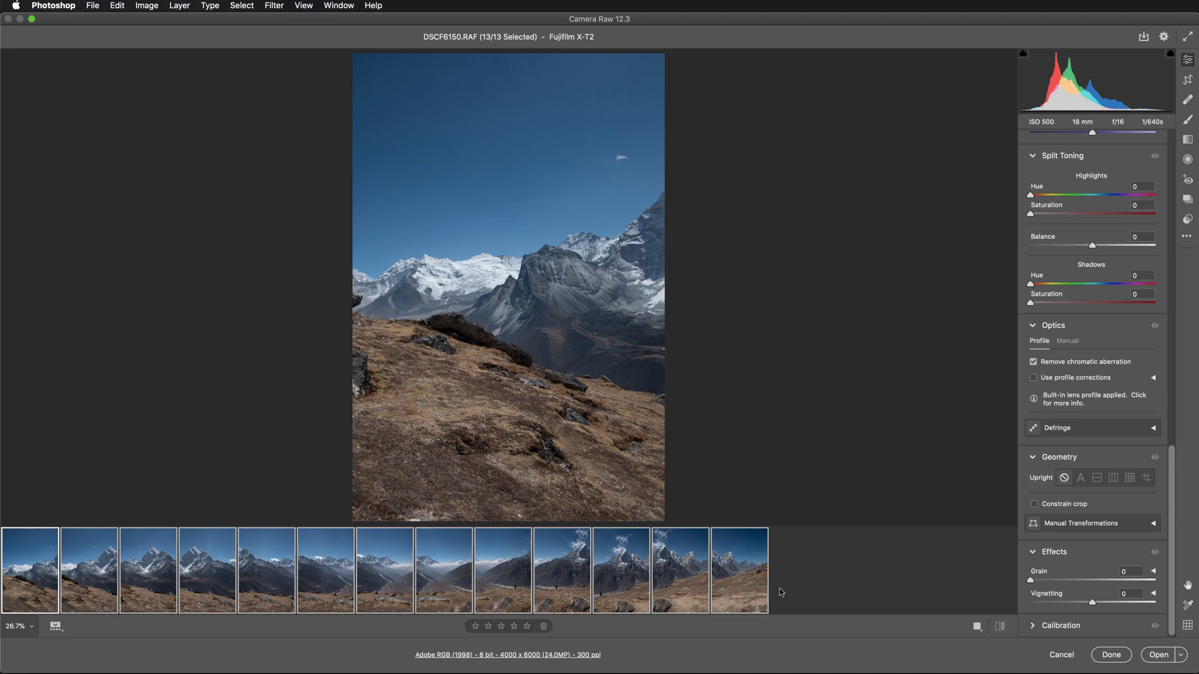
pyautogui.rightClick(674, 541)
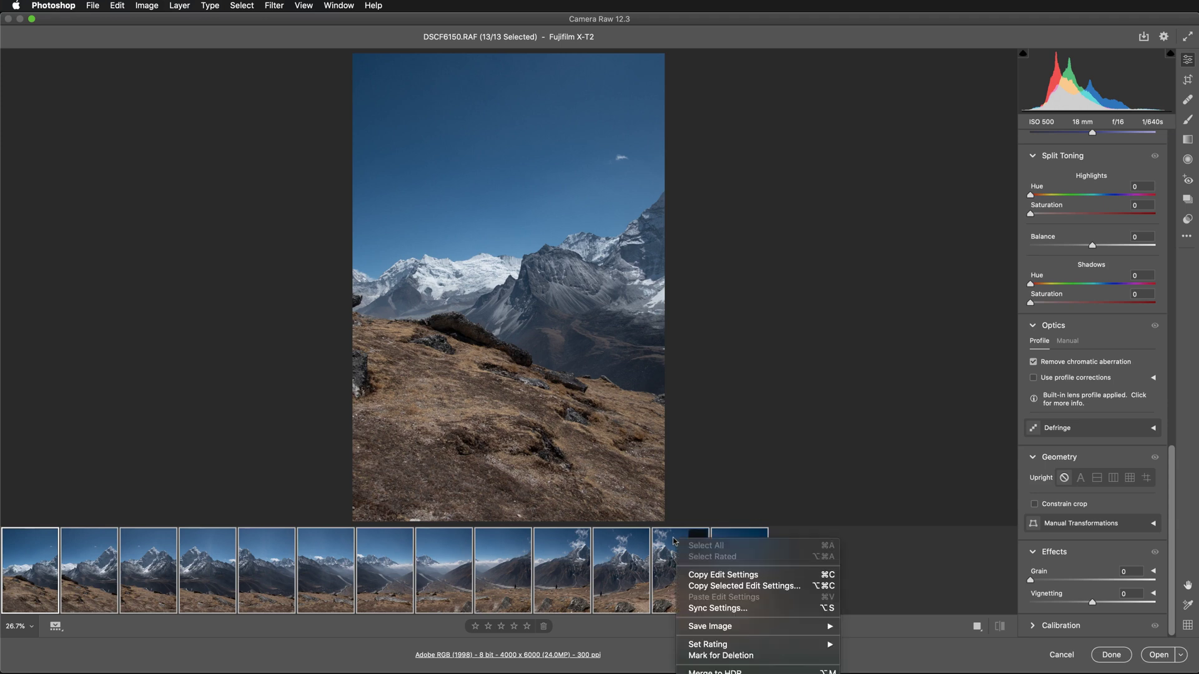
pyautogui.click(724, 260)
pyautogui.rightClick(522, 236)
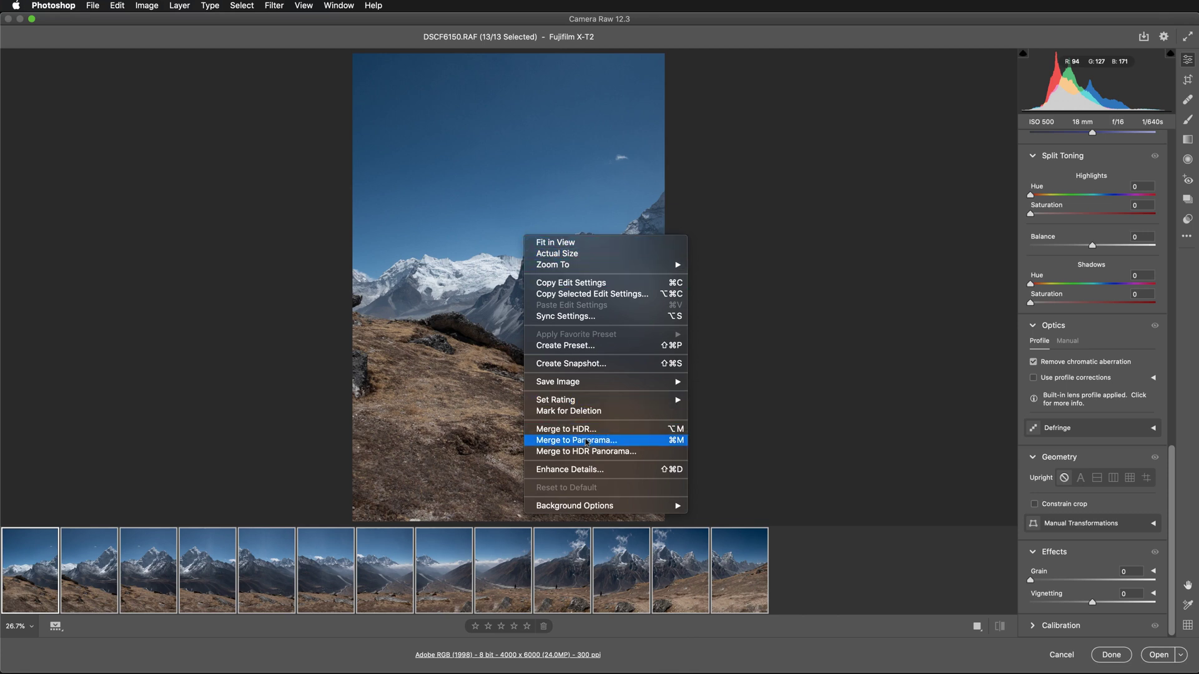
# Step: Merge the selected images to a panorama, moving the progress and preview windows aside
pyautogui.click(635, 445)
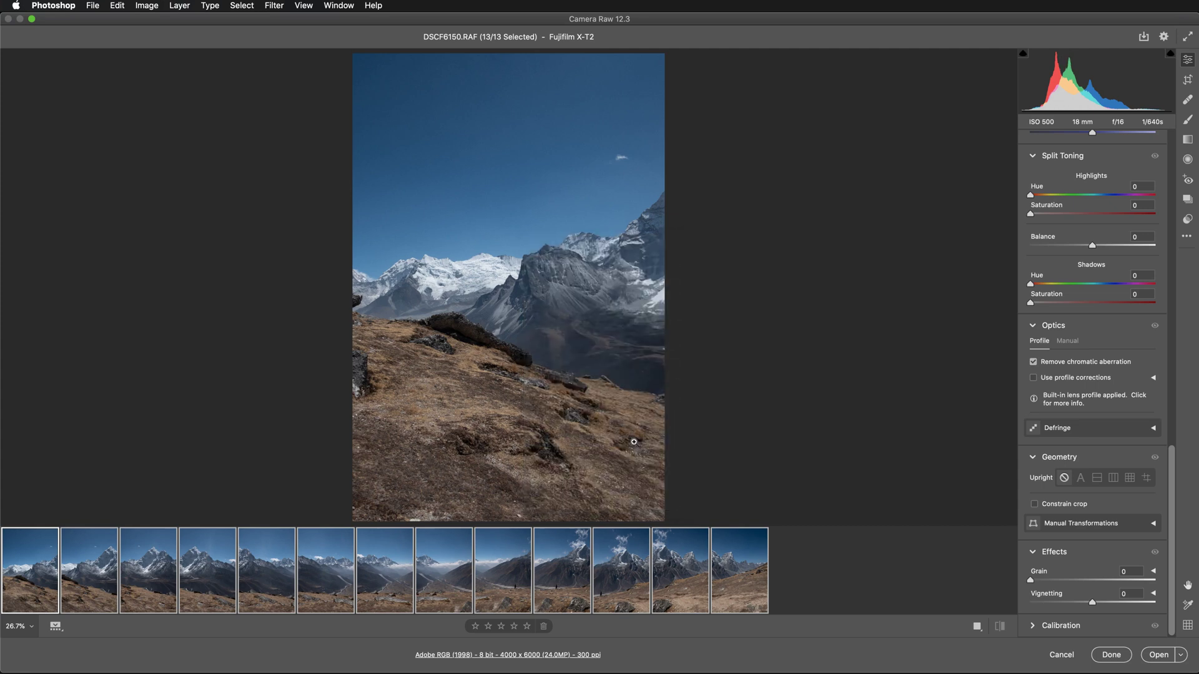
pyautogui.moveTo(703, 273); pyautogui.dragTo(487, 220)
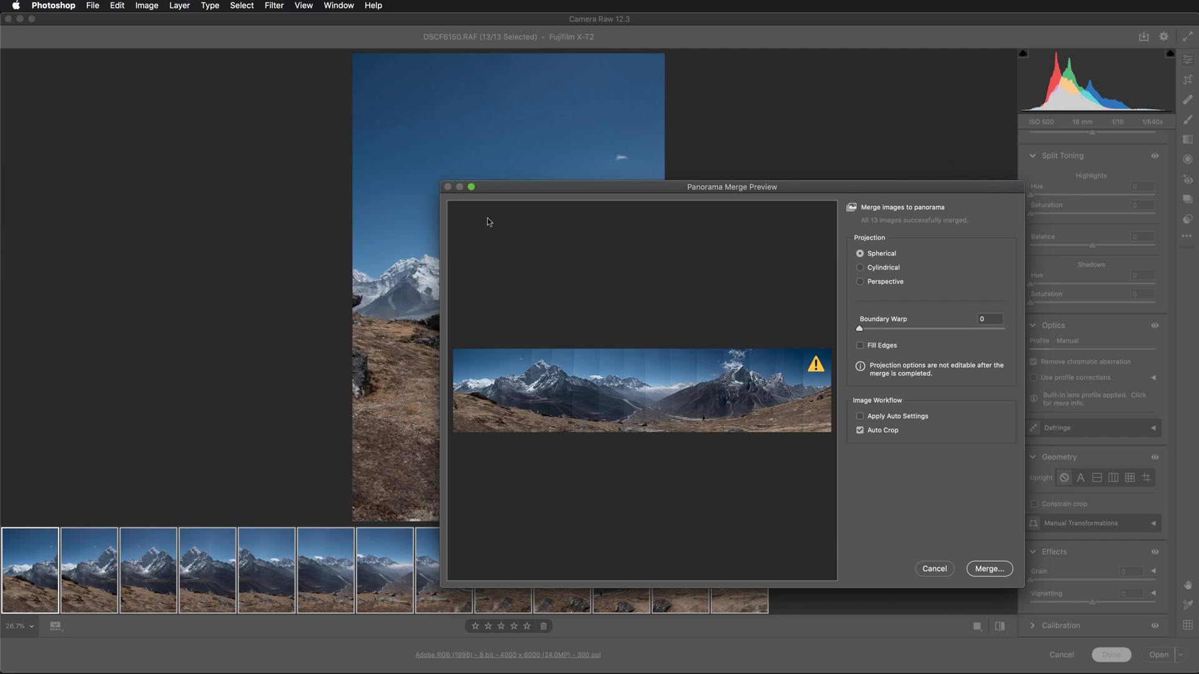
pyautogui.moveTo(627, 190); pyautogui.dragTo(474, 116)
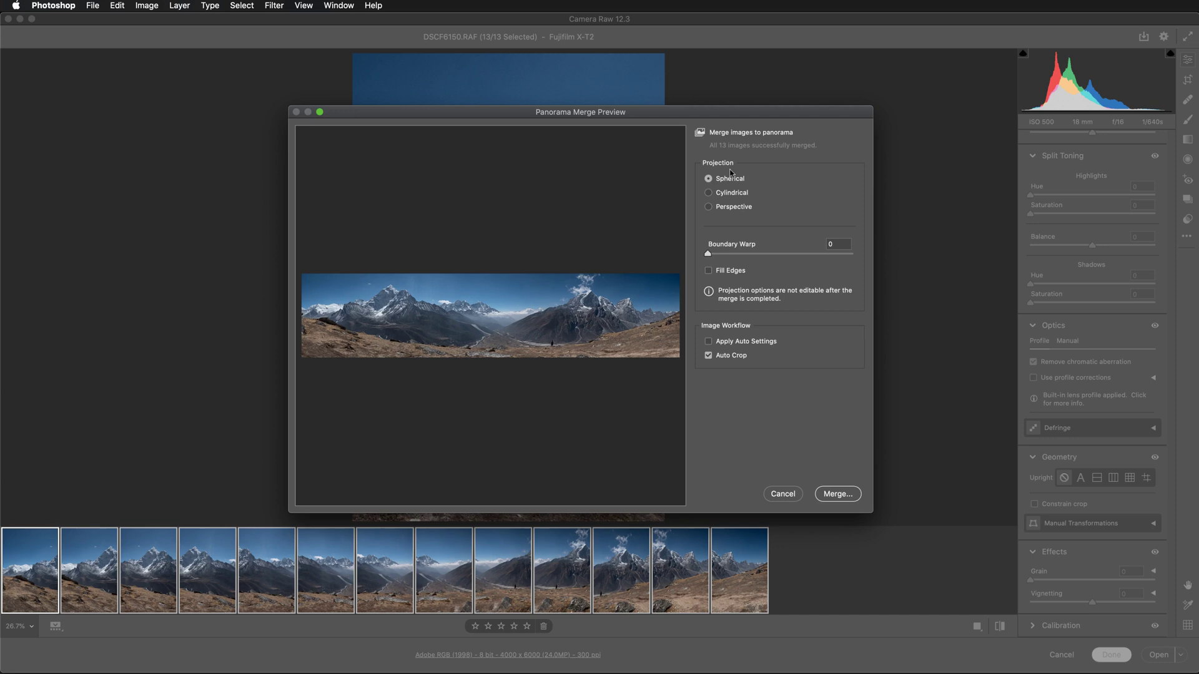
# Step: Try Cylindrical and Perspective projections, dismiss the Perspective error, and return to Spherical
pyautogui.click(709, 194)
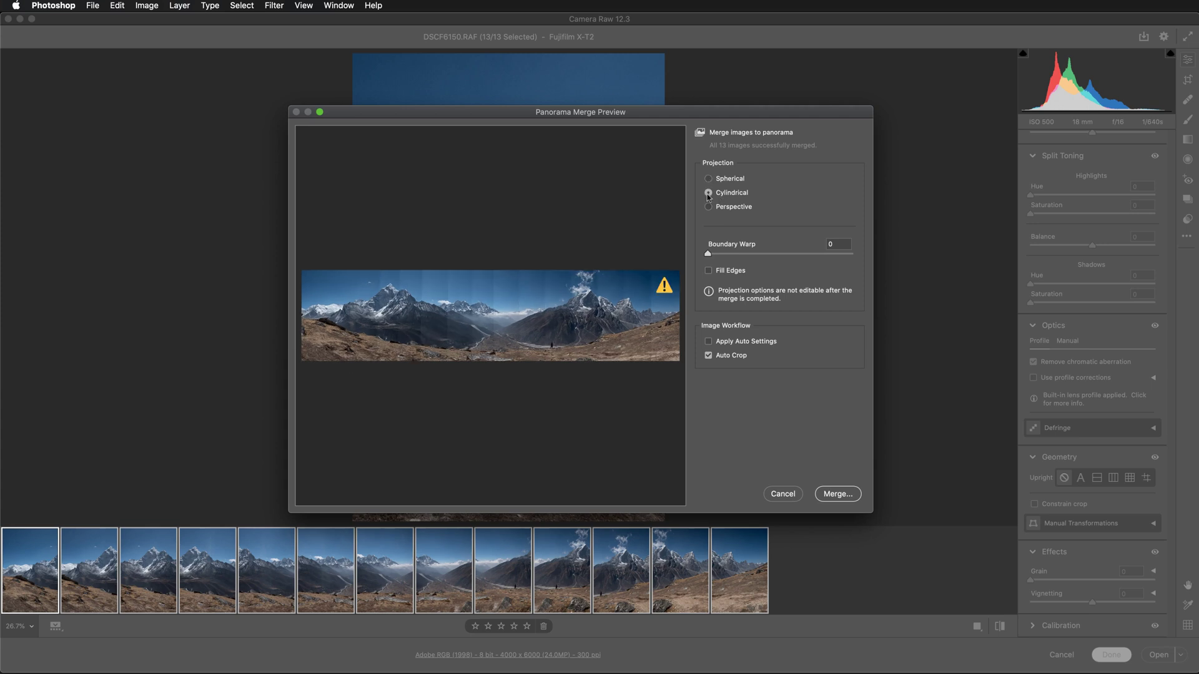
pyautogui.click(708, 207)
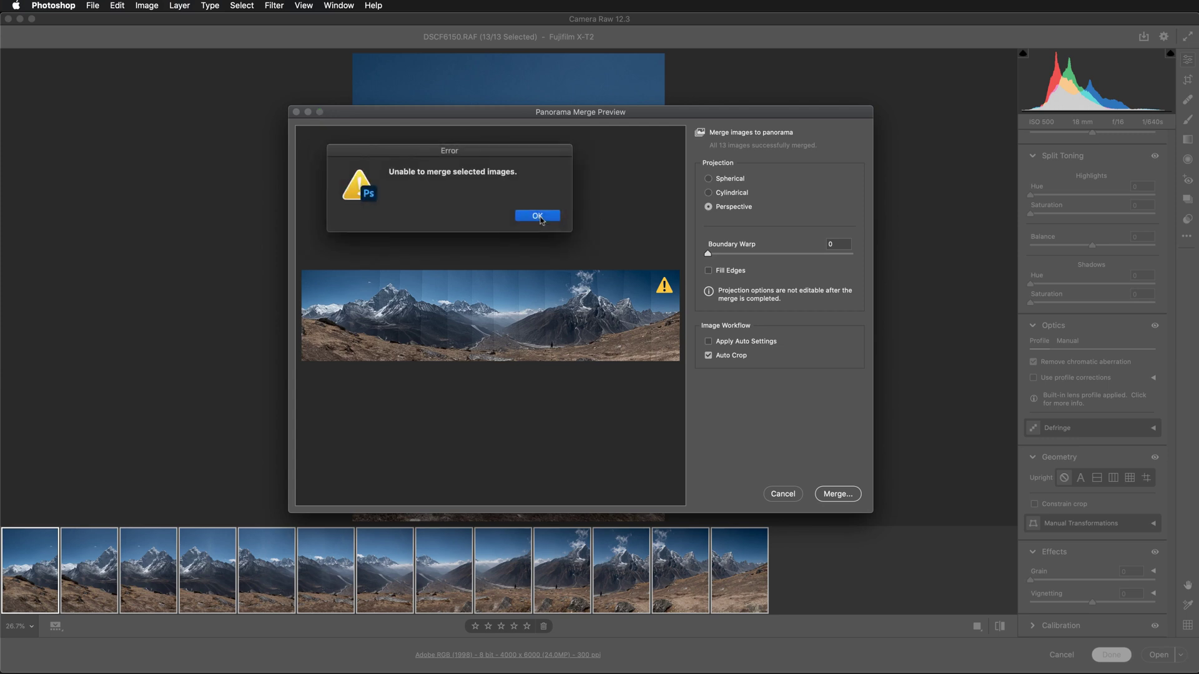
pyautogui.click(537, 216)
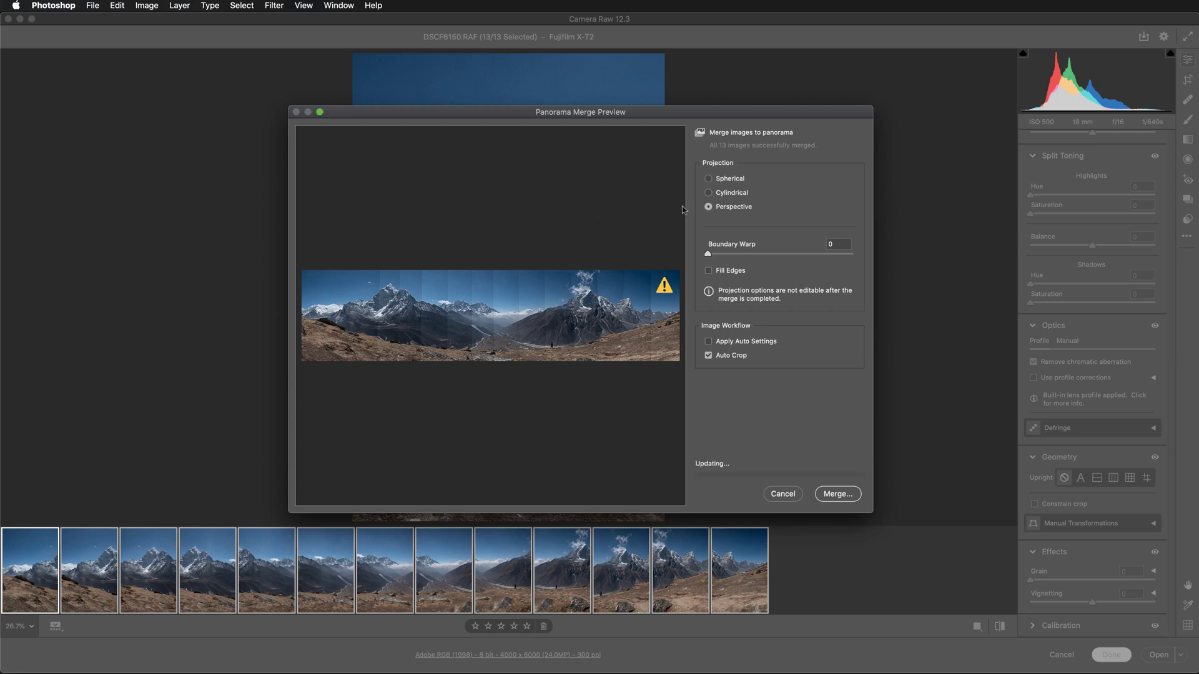
pyautogui.click(709, 179)
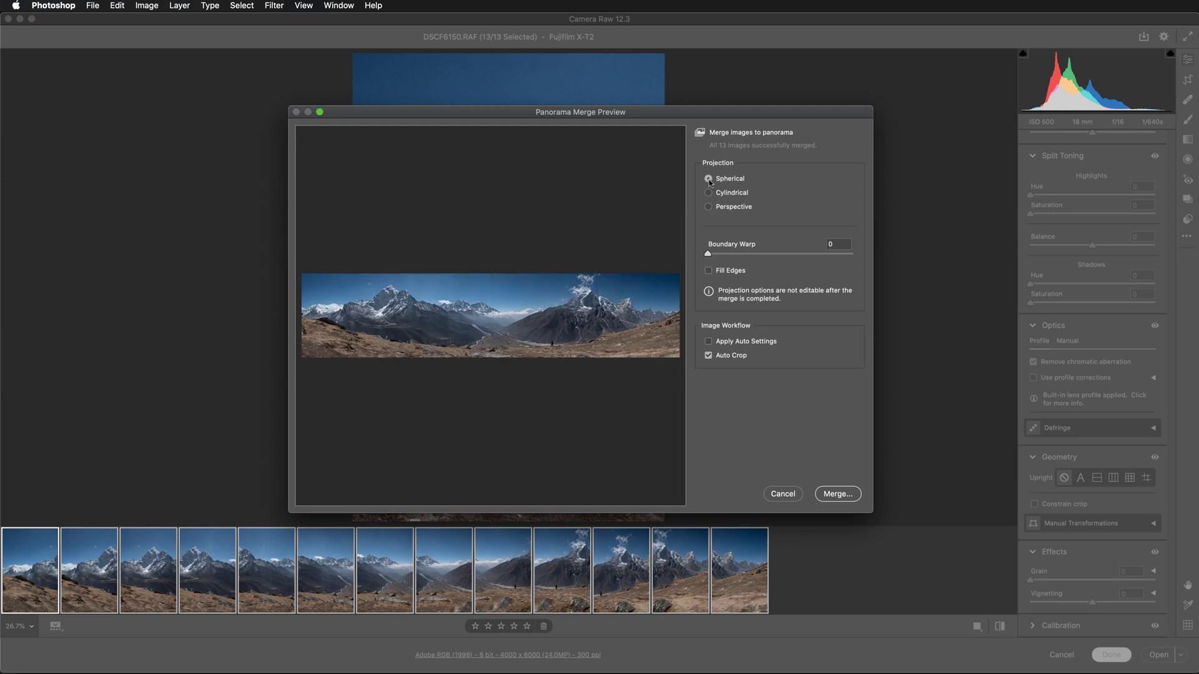
# Step: Set Boundary Warp to 100, and toggle Apply Auto Settings on then back off
pyautogui.moveTo(707, 255); pyautogui.dragTo(868, 257)
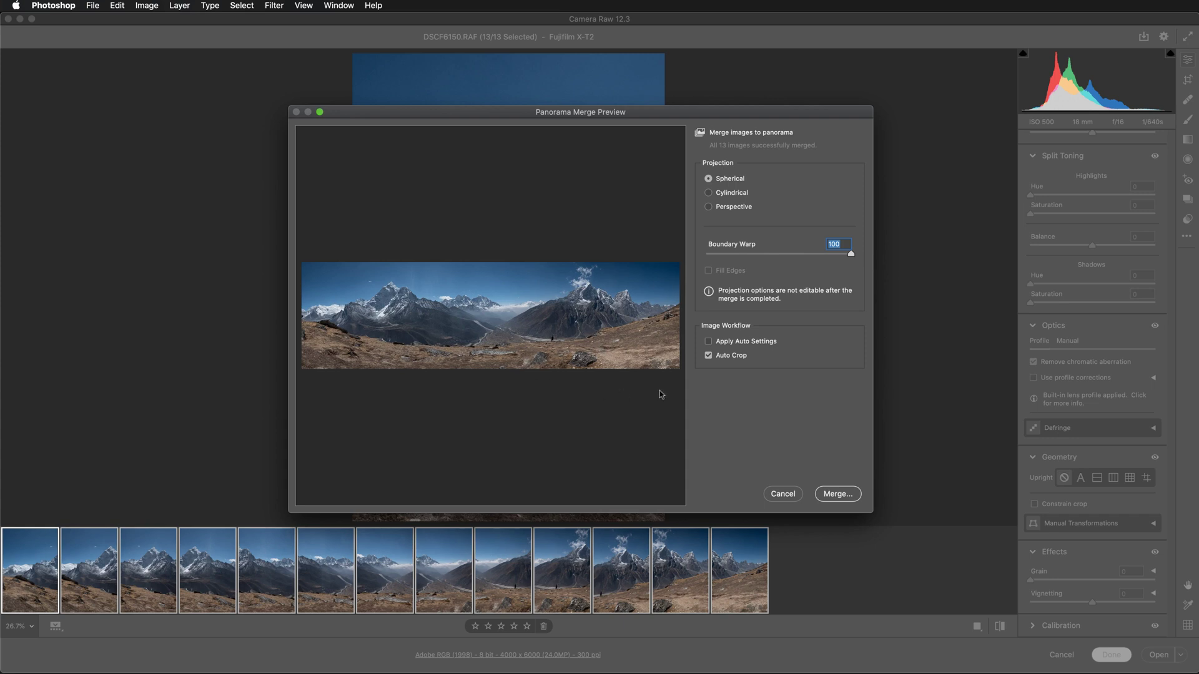
pyautogui.moveTo(851, 255); pyautogui.dragTo(704, 259)
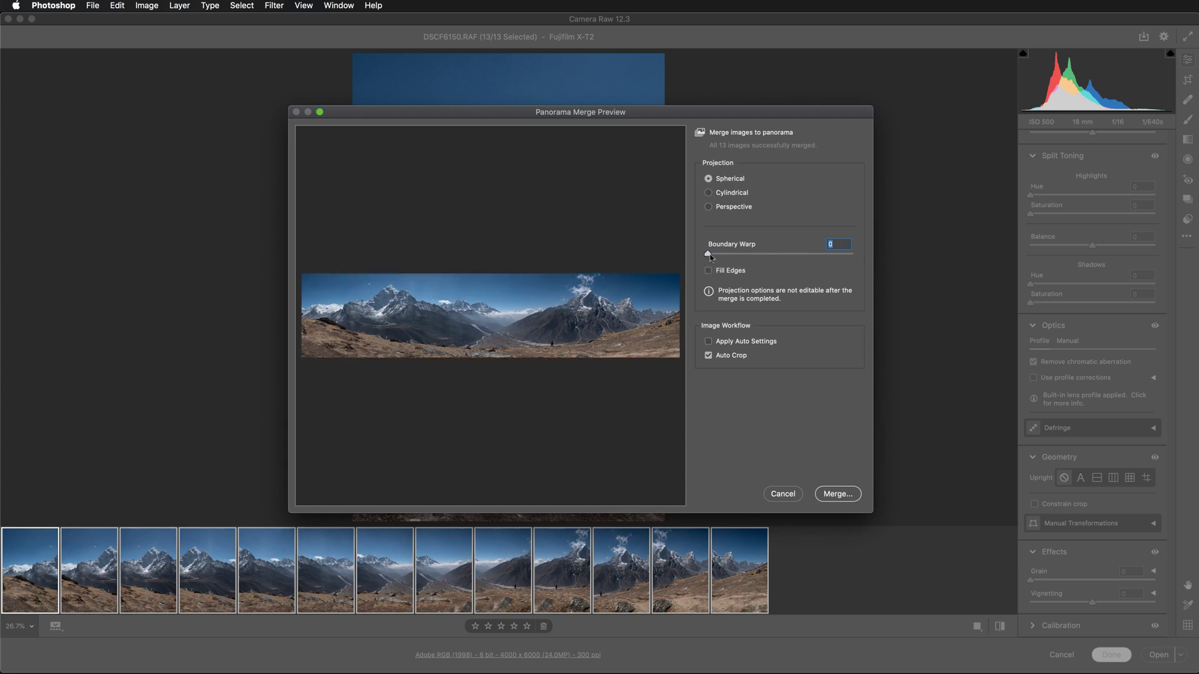
pyautogui.moveTo(721, 256); pyautogui.dragTo(814, 258)
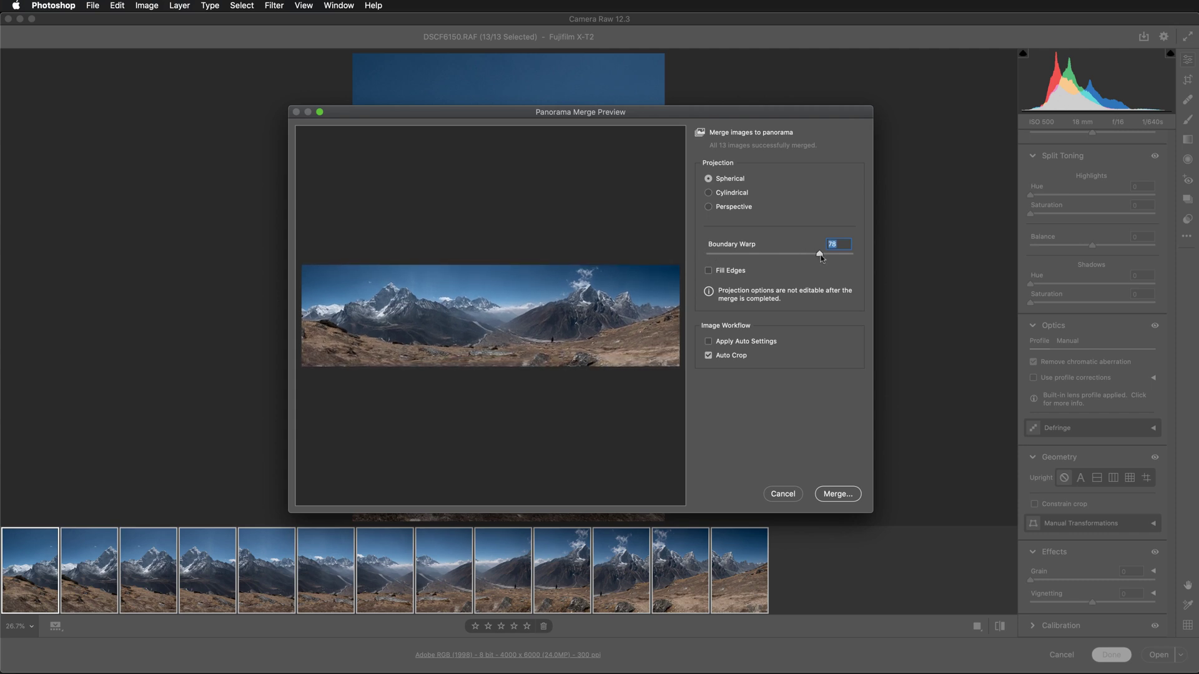
pyautogui.moveTo(814, 258); pyautogui.dragTo(850, 260)
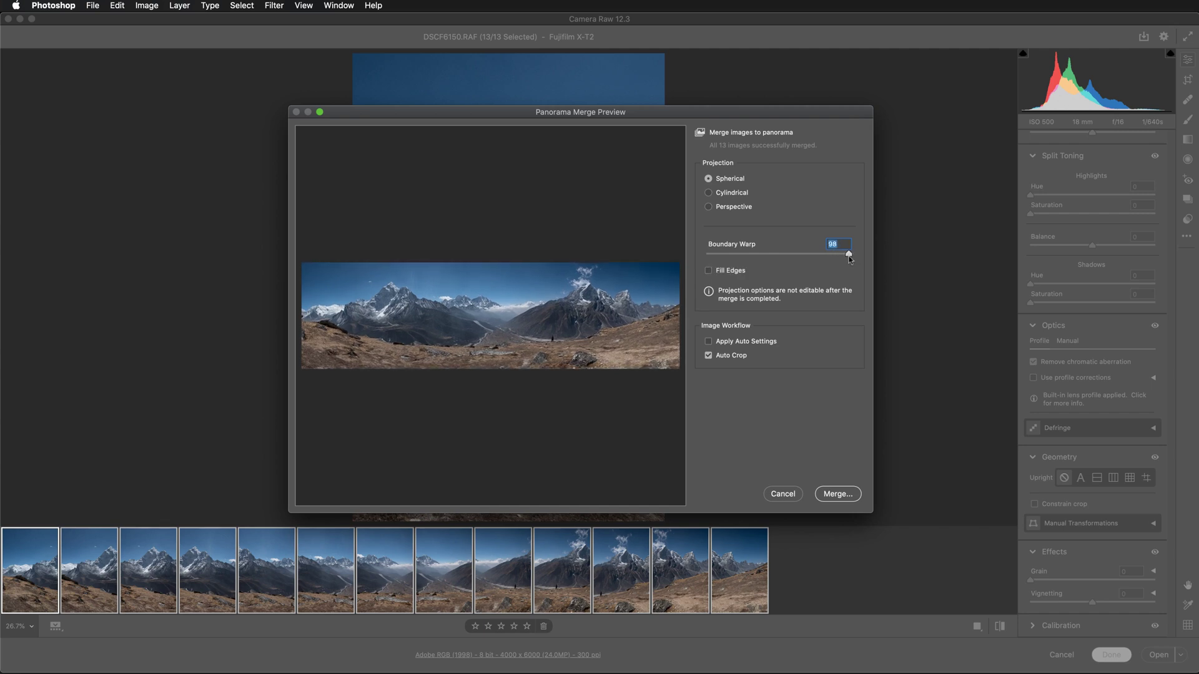
pyautogui.moveTo(850, 260); pyautogui.dragTo(852, 260)
pyautogui.click(709, 342)
pyautogui.click(708, 342)
# Step: Merge the panorama and save it as DSCF6150-Pano.dng in the 04_PANORAMA folder
pyautogui.click(837, 494)
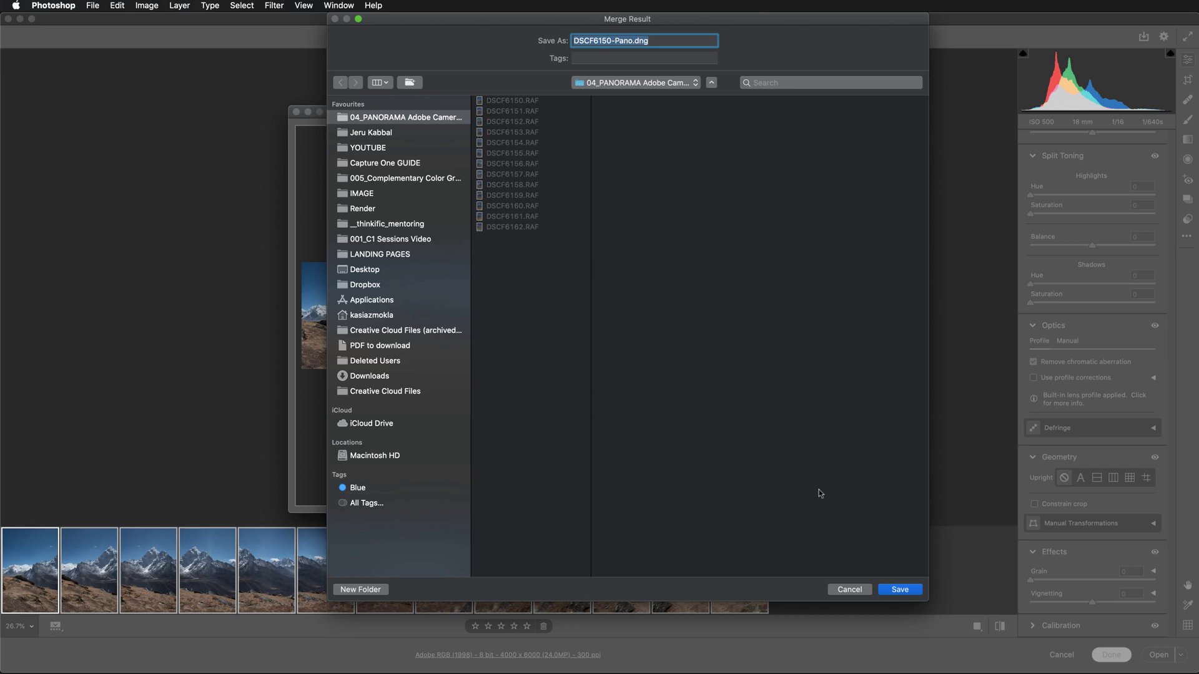
pyautogui.click(906, 592)
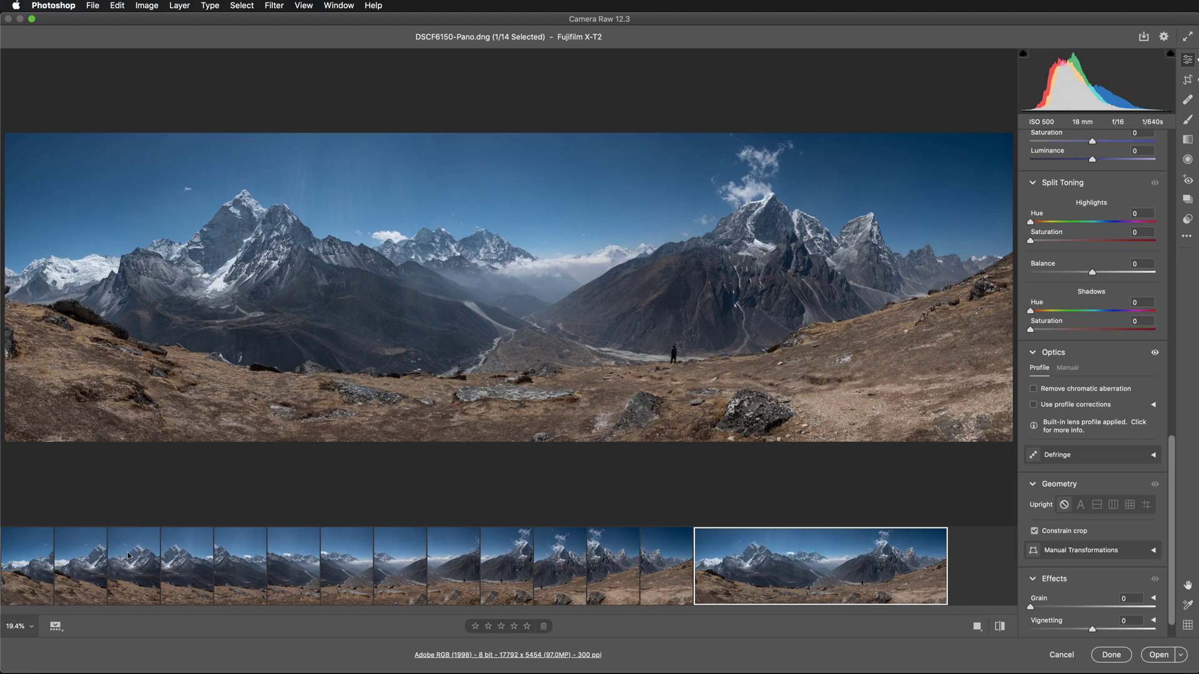
pyautogui.click(56, 627)
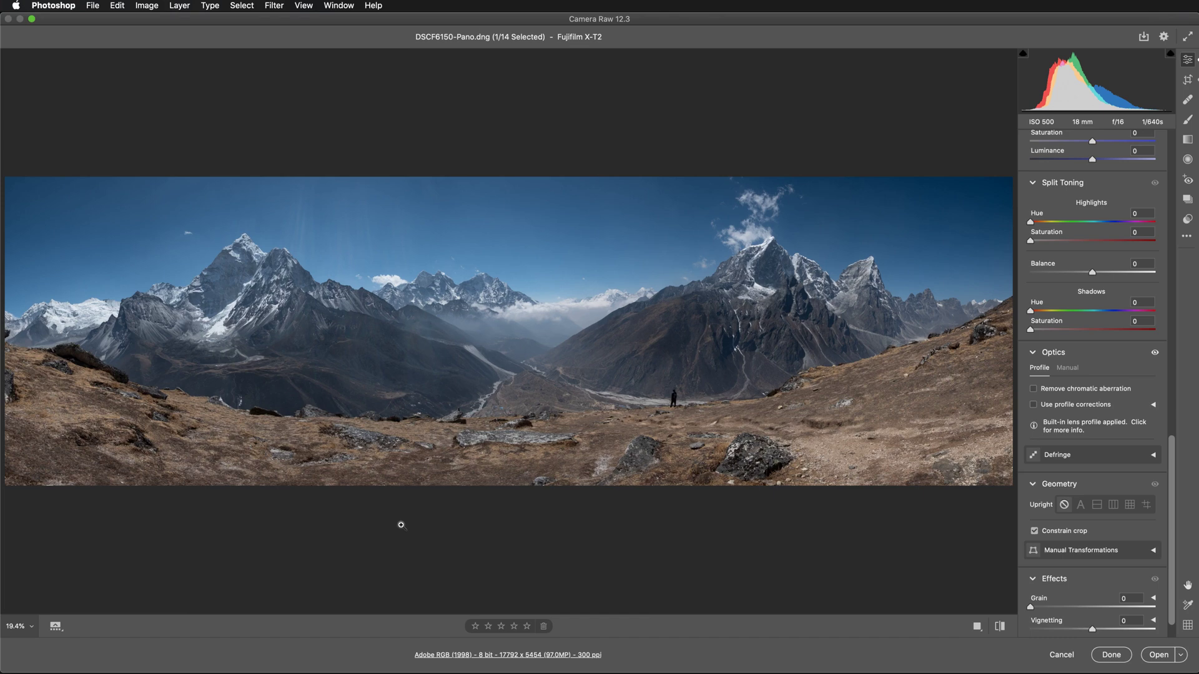
pyautogui.moveTo(401, 525); pyautogui.dragTo(405, 520)
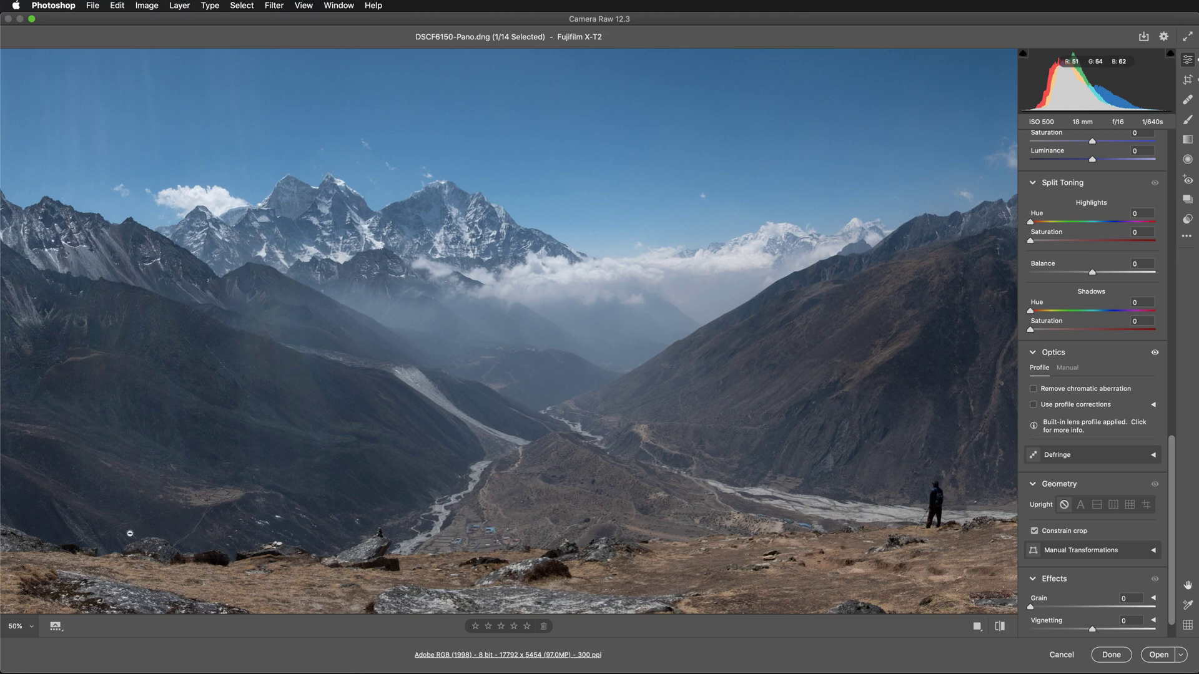
pyautogui.press('h')
pyautogui.moveTo(171, 527)
pyautogui.mouseDown()
pyautogui.moveTo(621, 428)
pyautogui.moveTo(431, 258)
pyautogui.moveTo(634, 380)
pyautogui.moveTo(716, 345)
pyautogui.mouseUp()
pyautogui.moveTo(473, 478); pyautogui.dragTo(610, 460)
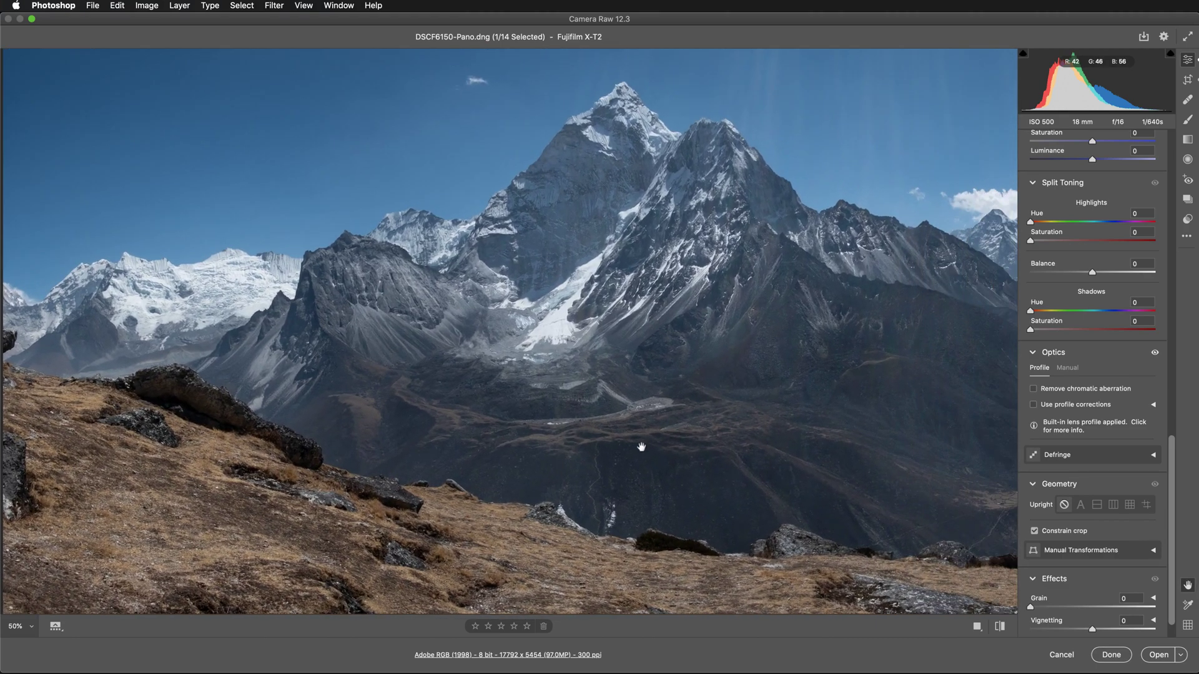
pyautogui.moveTo(789, 437); pyautogui.dragTo(642, 437)
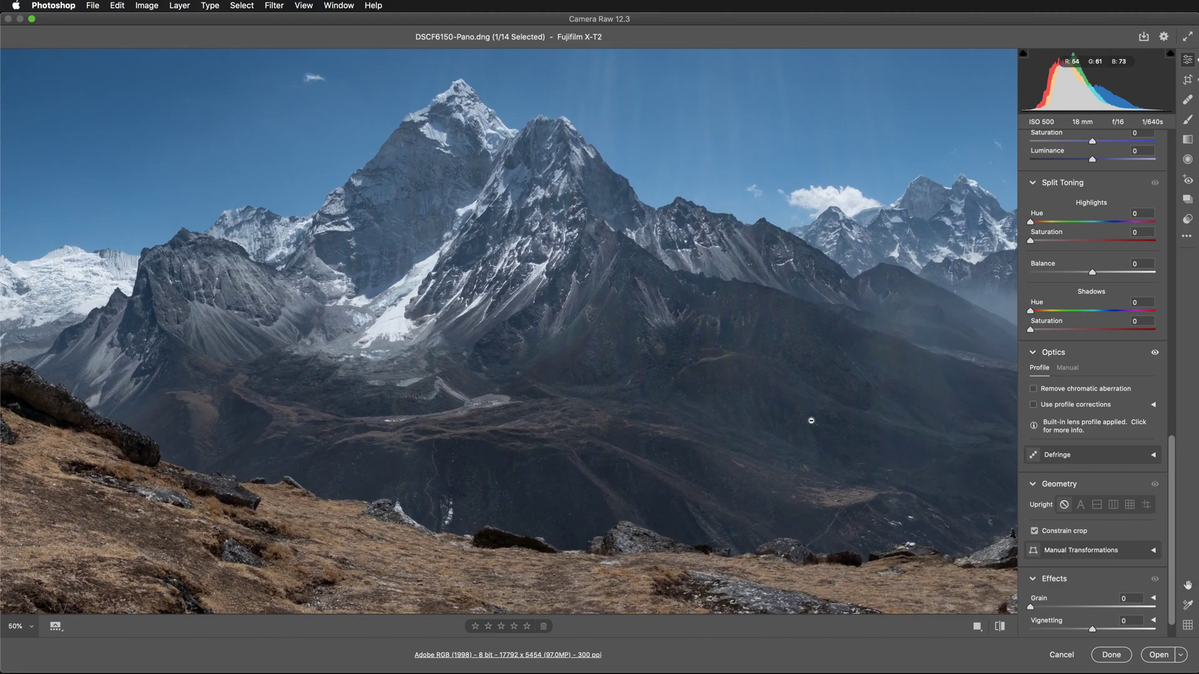
pyautogui.moveTo(929, 425); pyautogui.dragTo(680, 429)
pyautogui.moveTo(869, 432); pyautogui.dragTo(674, 428)
pyautogui.press('super+equal')
pyautogui.press('super+equal')
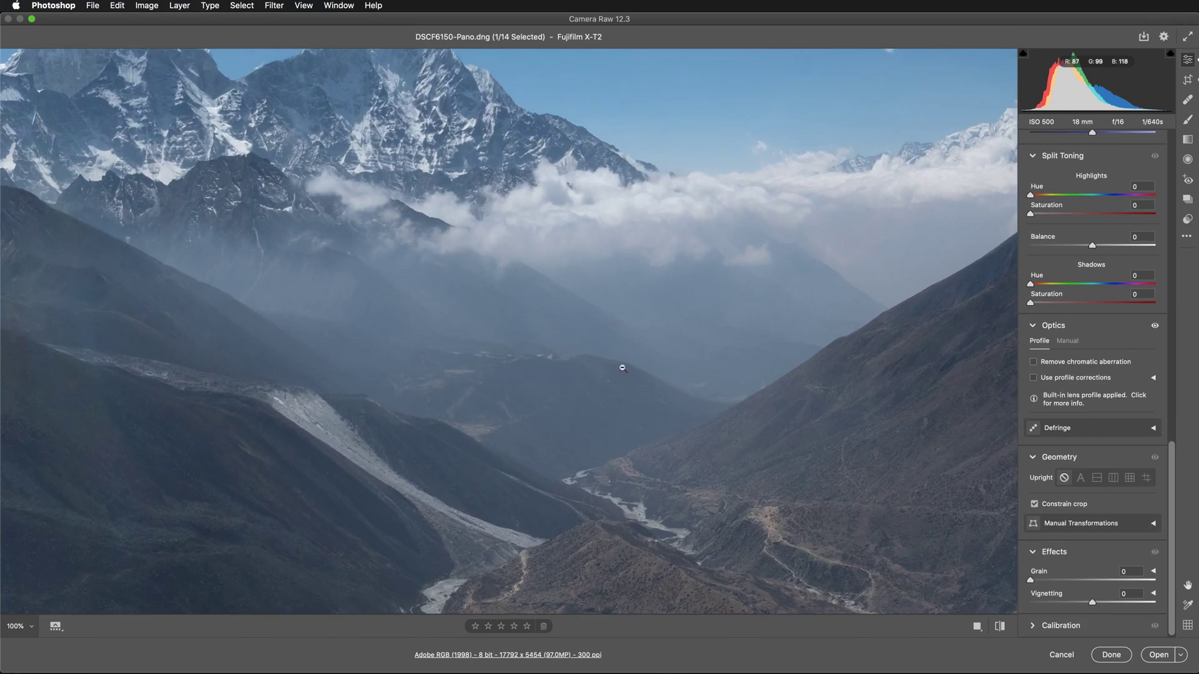
pyautogui.press('h')
pyautogui.moveTo(505, 231); pyautogui.dragTo(569, 344)
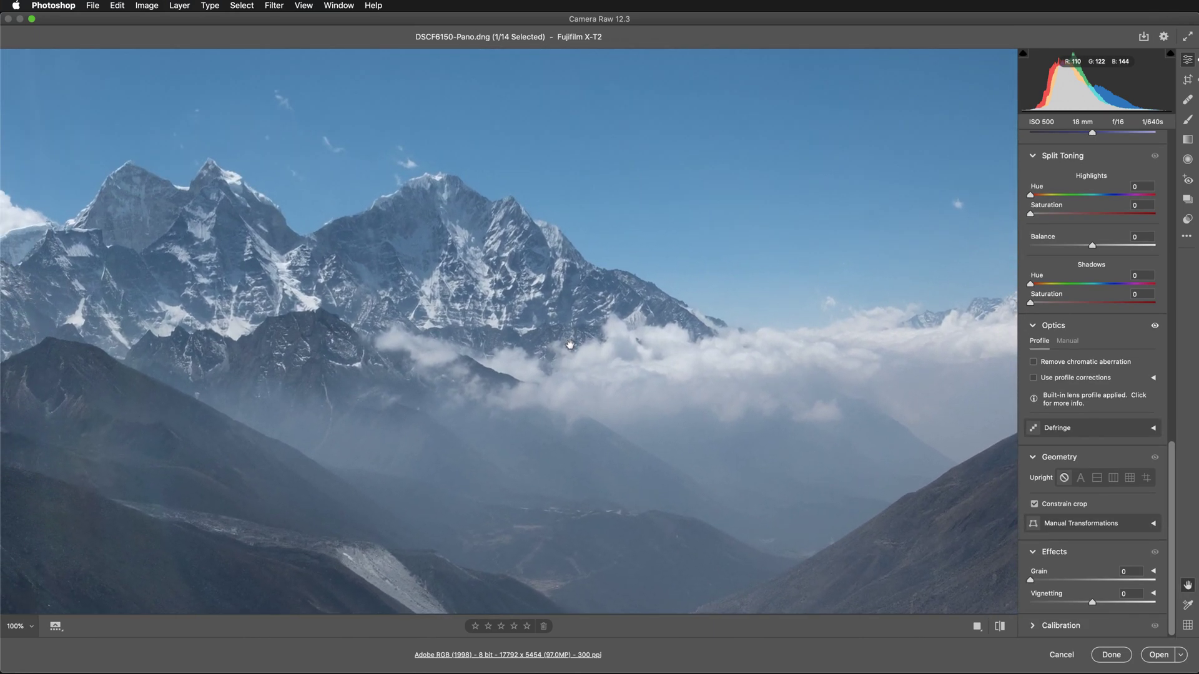
pyautogui.press('i')
pyautogui.press('super+minus')
pyautogui.press('super+minus')
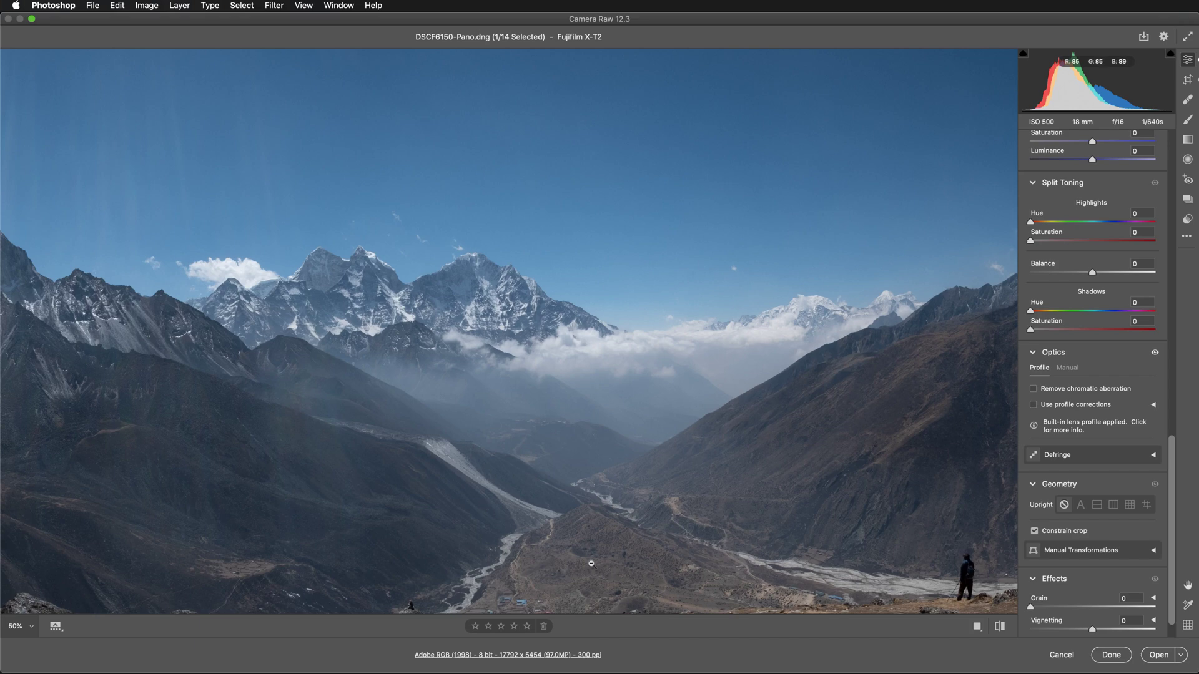
pyautogui.press('space')
pyautogui.moveTo(595, 566); pyautogui.dragTo(610, 450)
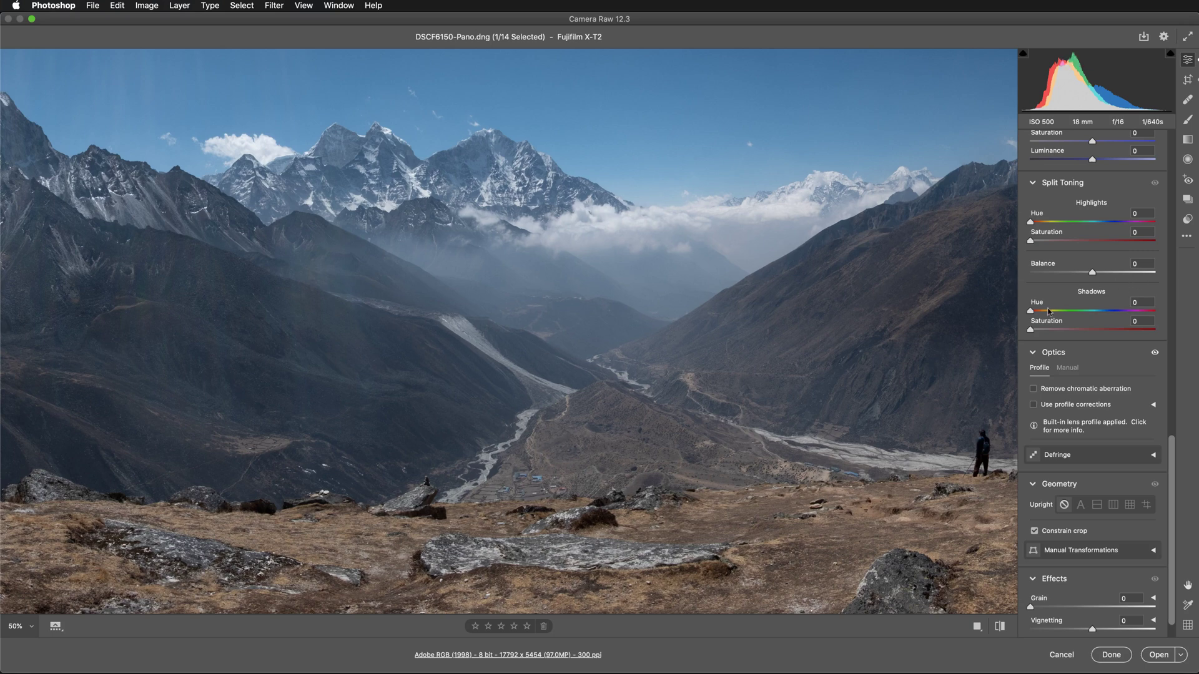
pyautogui.scroll(15, 1048, 310)
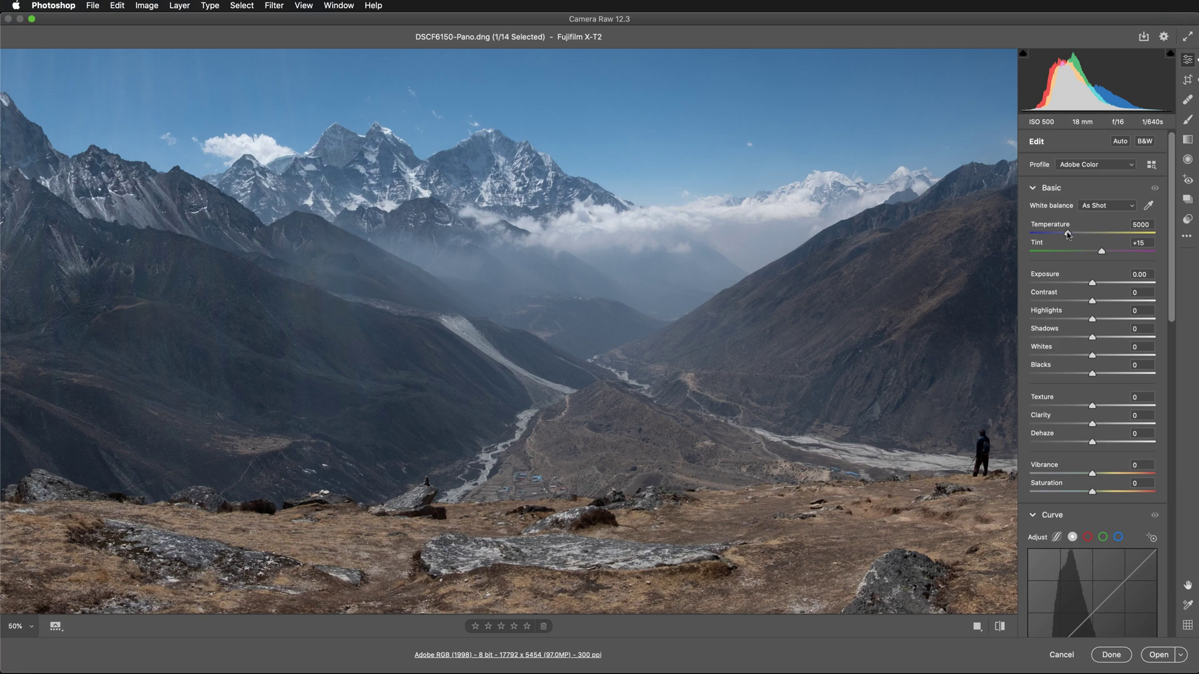
# Step: Warm the white balance to a Custom Temperature of 5500 while viewing the whole panorama
pyautogui.moveTo(1068, 234); pyautogui.dragTo(1074, 235)
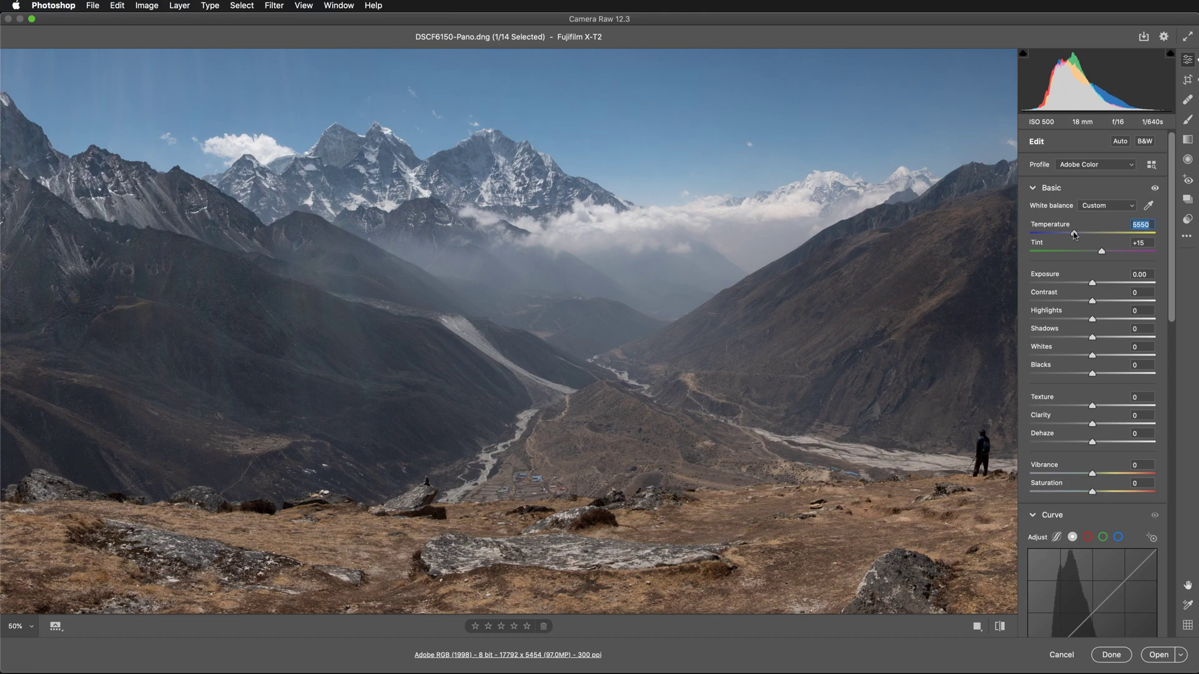
pyautogui.press('super+0')
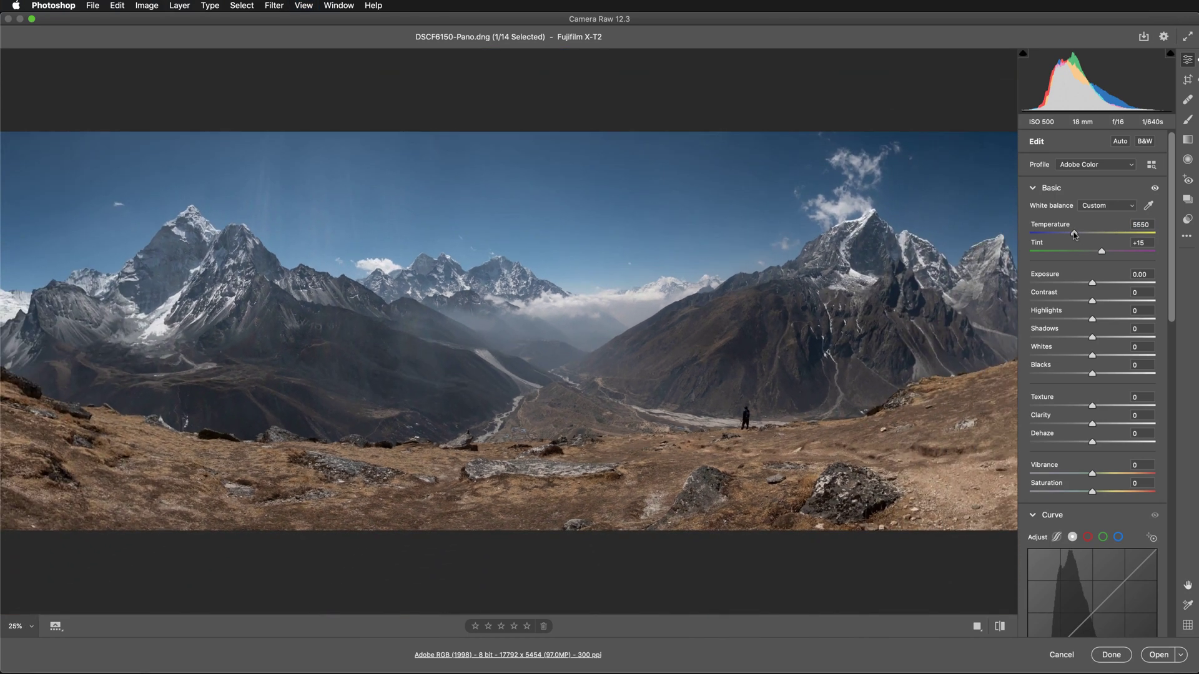
pyautogui.moveTo(1077, 233); pyautogui.dragTo(1071, 233)
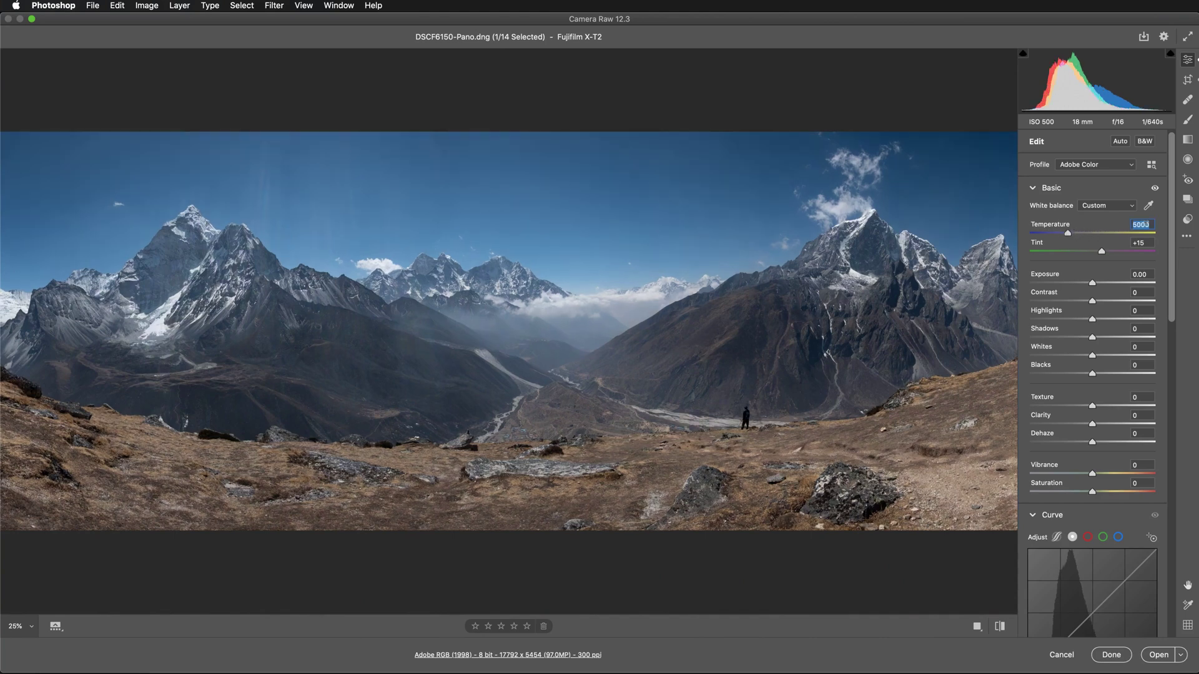
pyautogui.moveTo(1127, 226); pyautogui.dragTo(1149, 226)
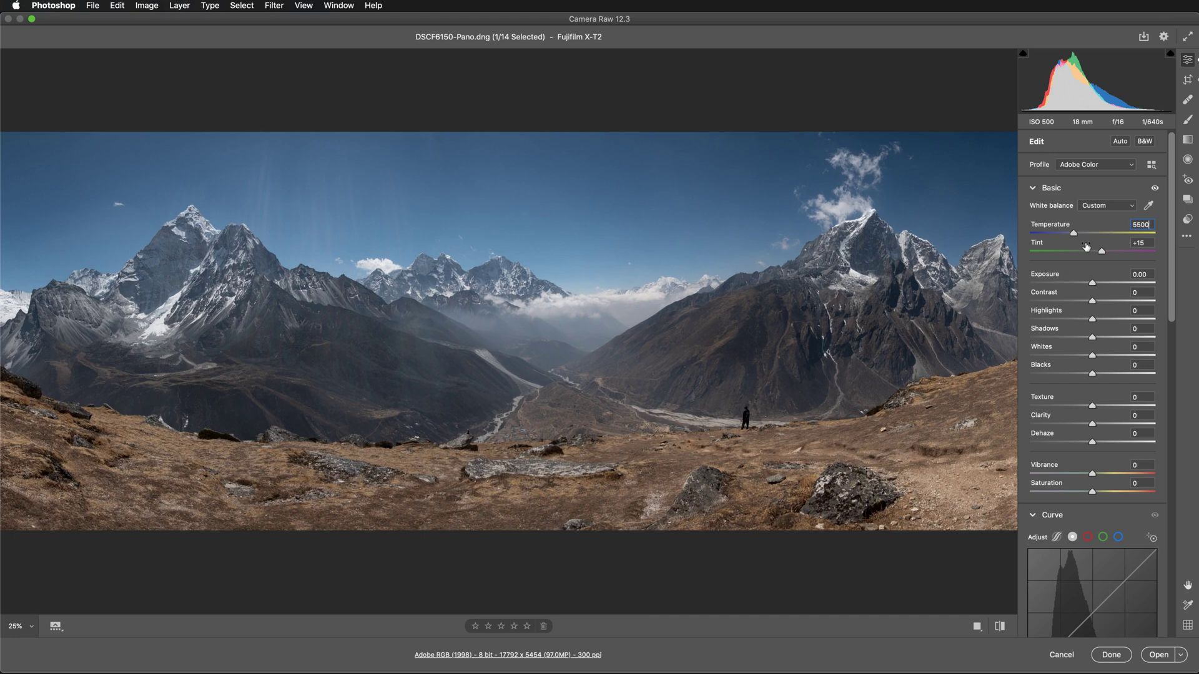
pyautogui.scroll(-10, 1079, 246)
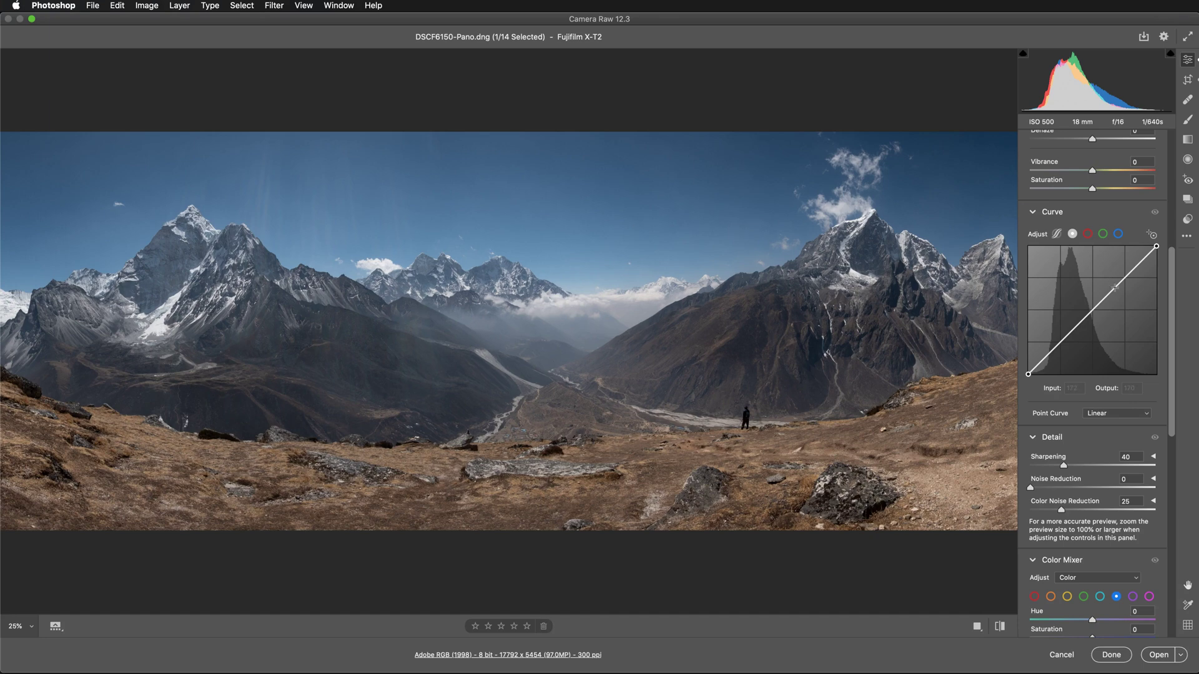
# Step: Build an S-shaped point curve lifting the midtones, with a shadow point at input 36, output 34
pyautogui.moveTo(1115, 288); pyautogui.dragTo(1119, 269)
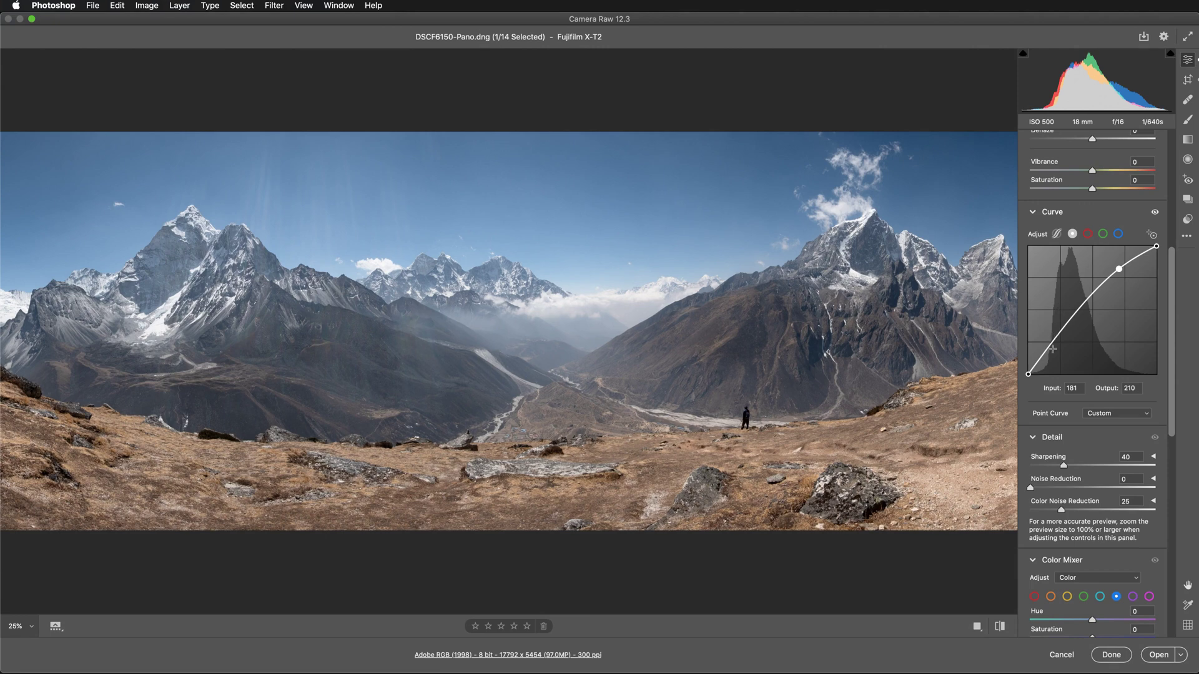
pyautogui.moveTo(1045, 354); pyautogui.dragTo(1043, 358)
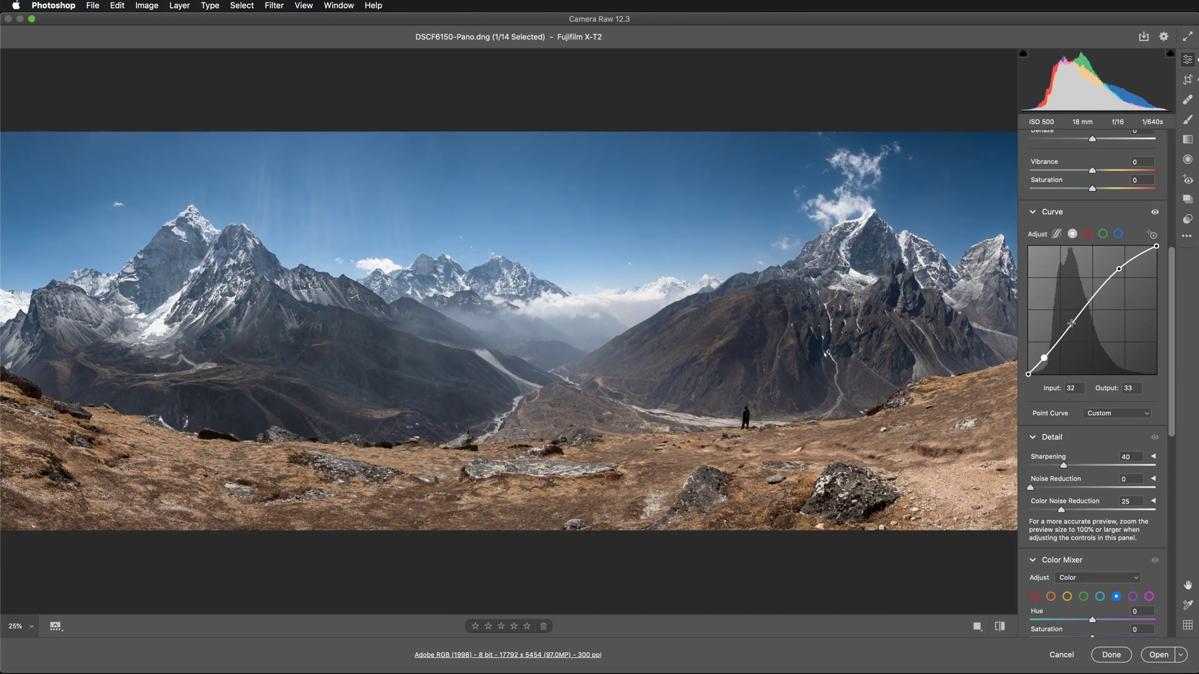
pyautogui.moveTo(1071, 323); pyautogui.dragTo(1072, 317)
pyautogui.moveTo(1044, 358); pyautogui.dragTo(1046, 357)
pyautogui.scroll(1, 1090, 359)
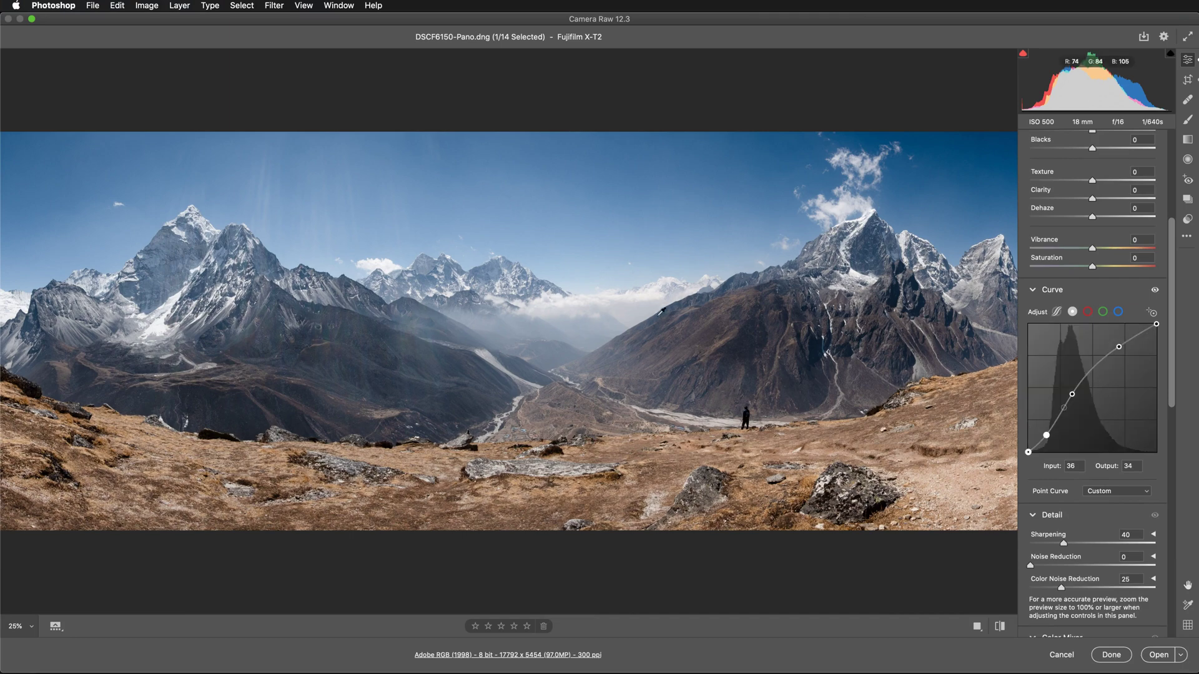
# Step: Zoom the preview in on the valley and scroll back up to the Basic panel
pyautogui.press('super+equal')
pyautogui.click(661, 311)
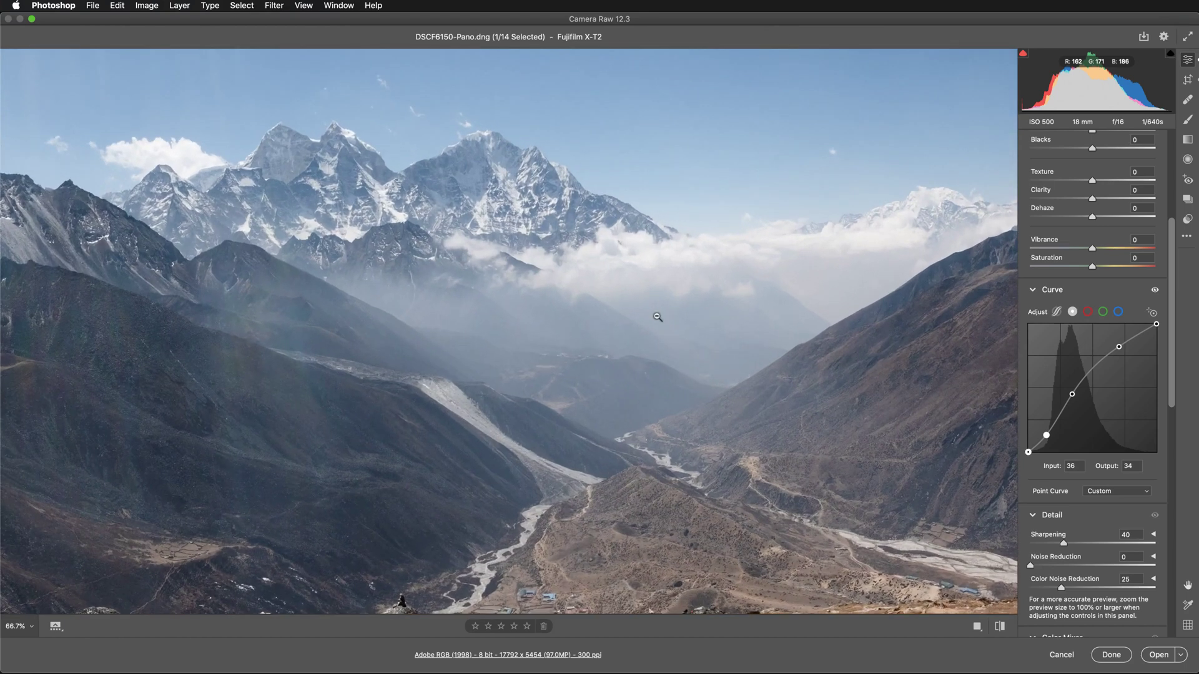
pyautogui.moveTo(808, 308); pyautogui.dragTo(615, 307)
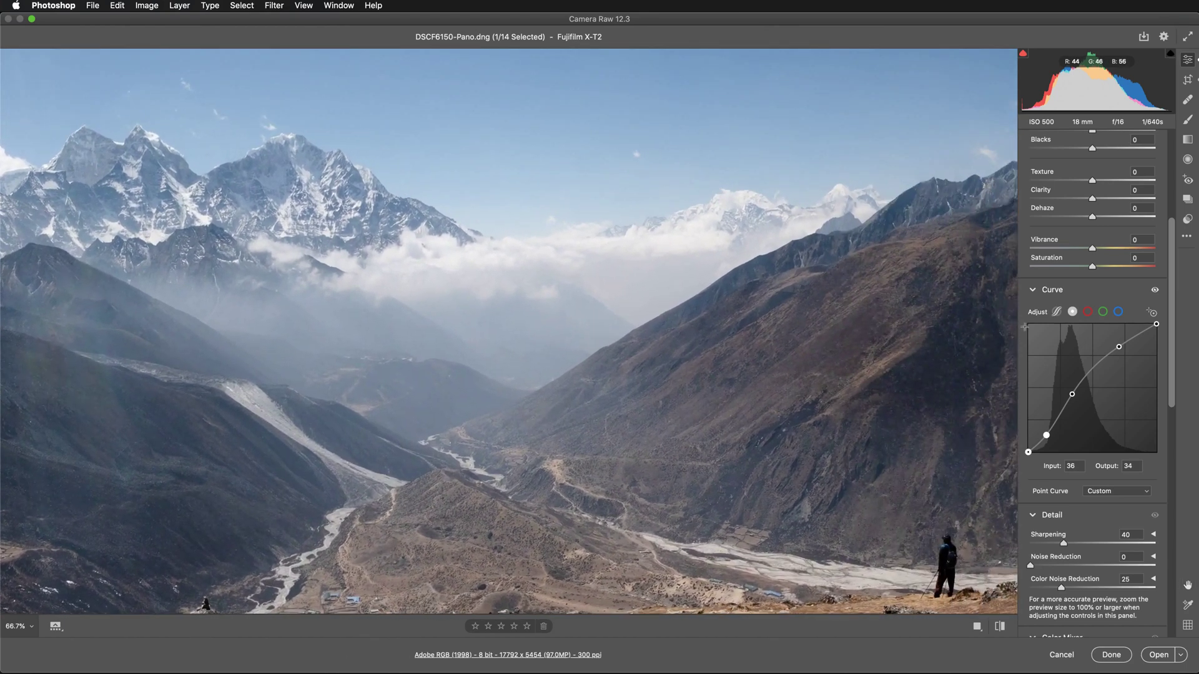
pyautogui.scroll(3, 1078, 311)
pyautogui.scroll(10, 1078, 310)
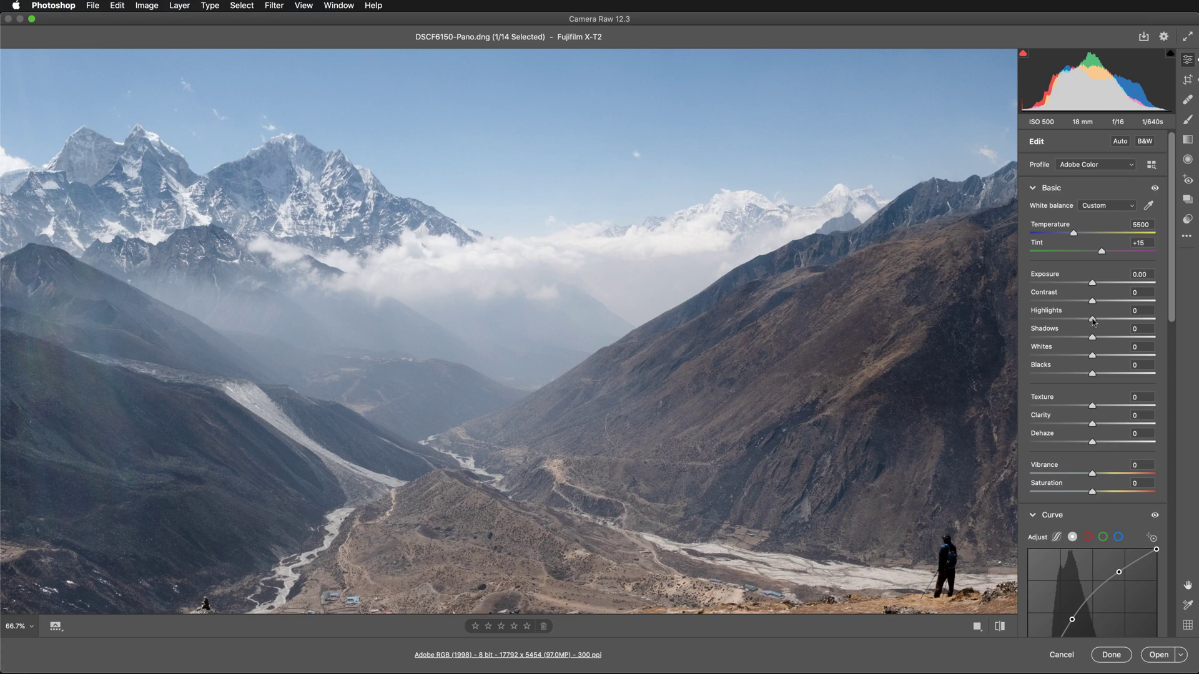
# Step: Set Highlights to -65 and raise Contrast to +10
pyautogui.moveTo(1093, 321); pyautogui.dragTo(1054, 320)
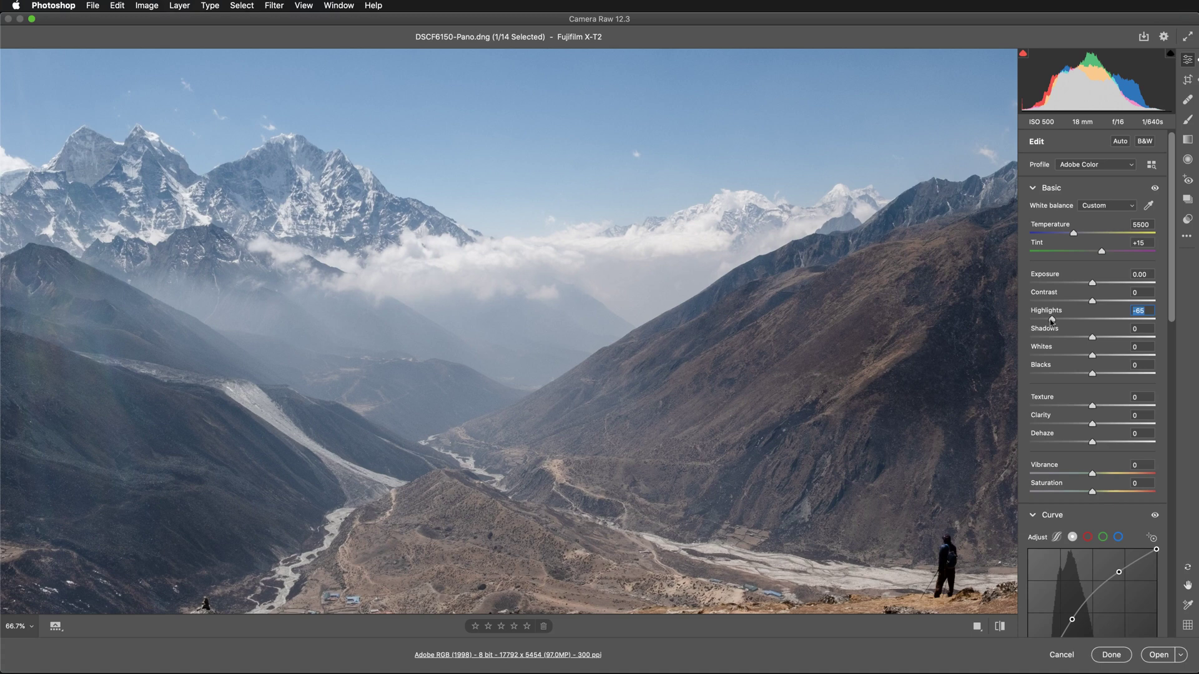
pyautogui.press('Up')
pyautogui.doubleClick(1054, 320)
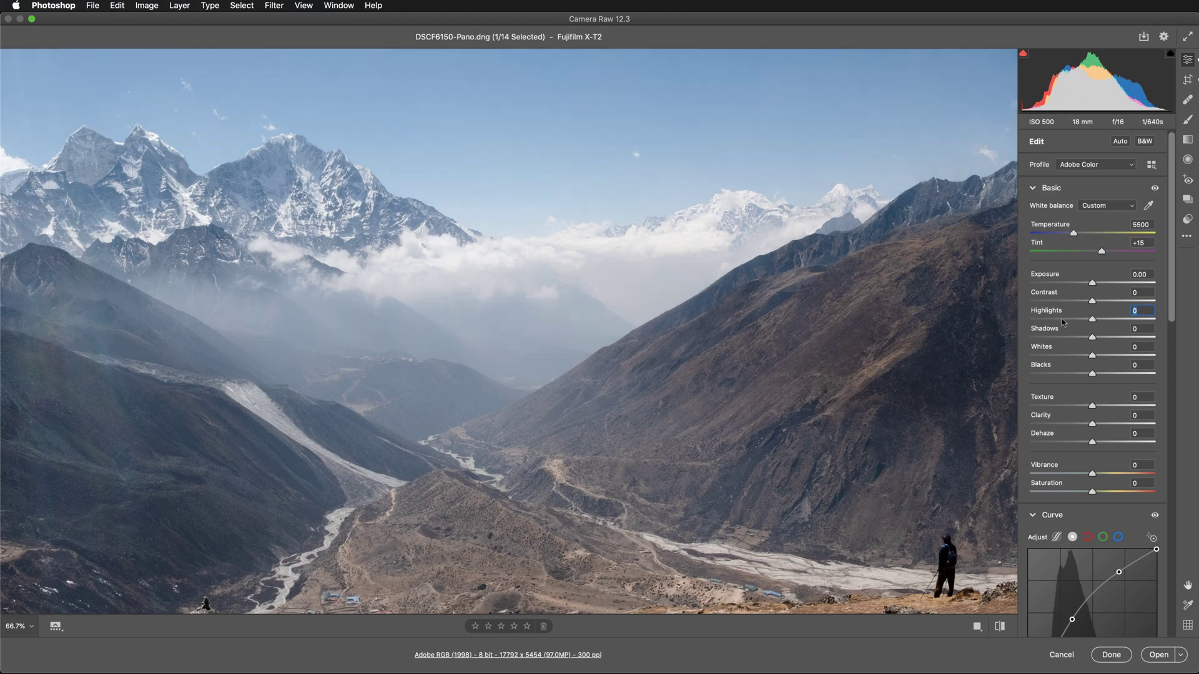
pyautogui.write('-65')
pyautogui.press('Return')
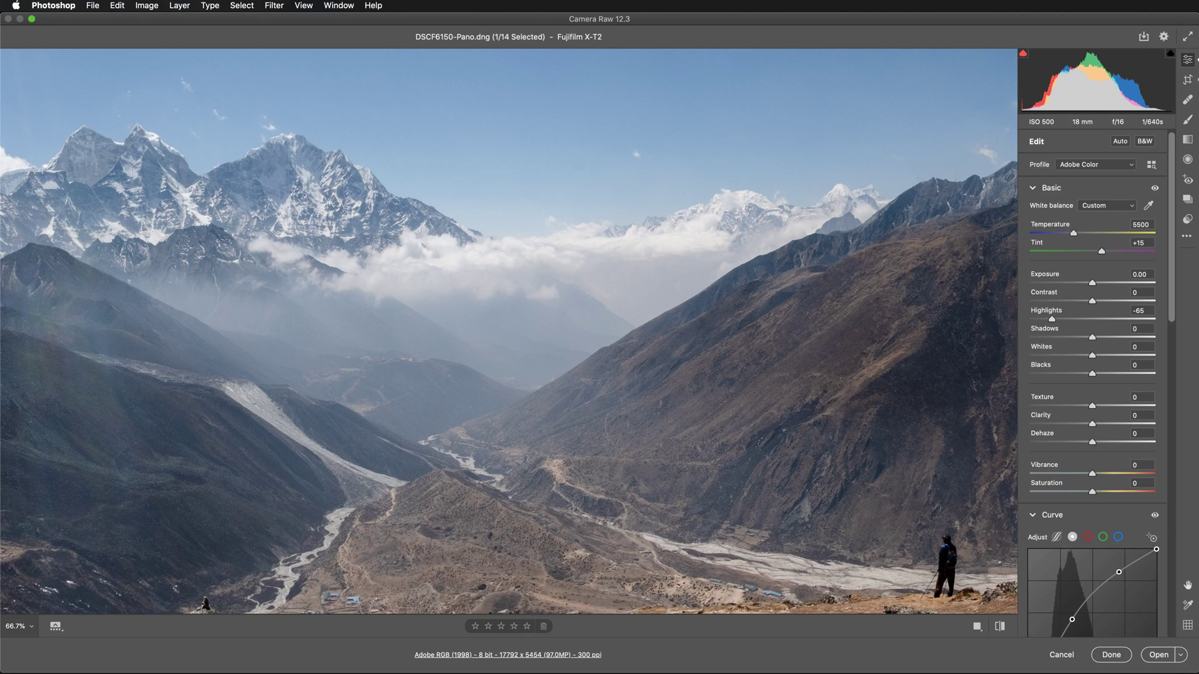
pyautogui.moveTo(1092, 301); pyautogui.dragTo(1100, 304)
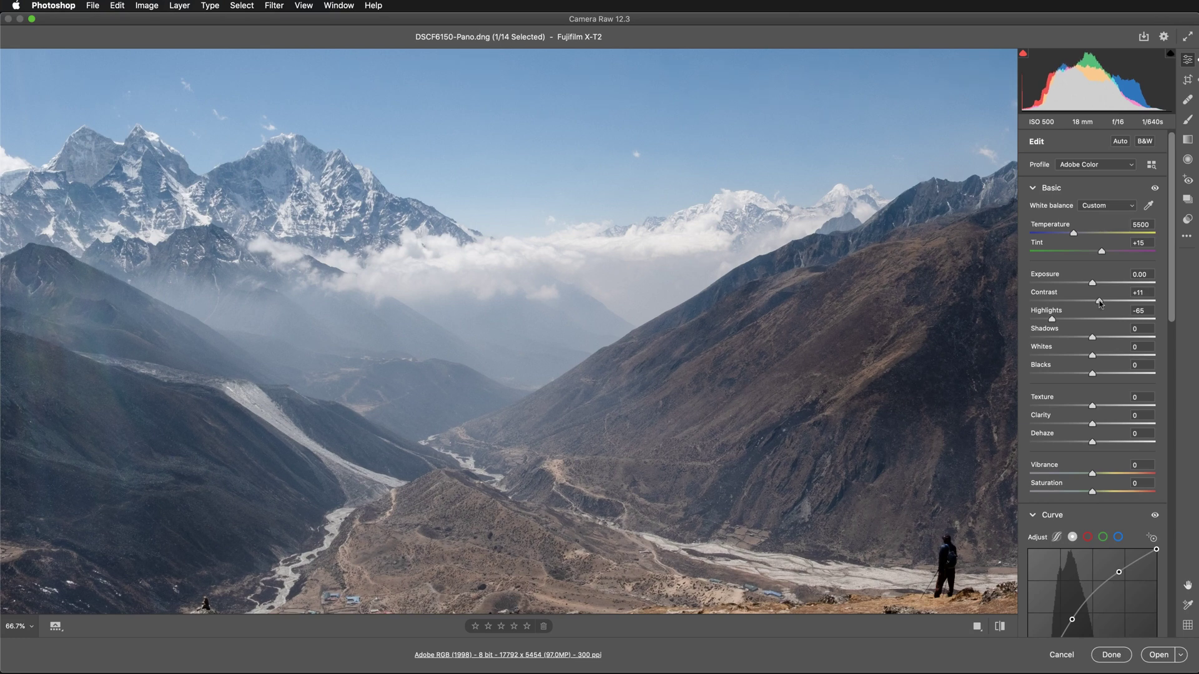
pyautogui.moveTo(1099, 301); pyautogui.dragTo(1099, 301)
# Step: Zoom out, then raise Shadows to +10 and Blacks to about +15
pyautogui.scroll(-2, 784, 394)
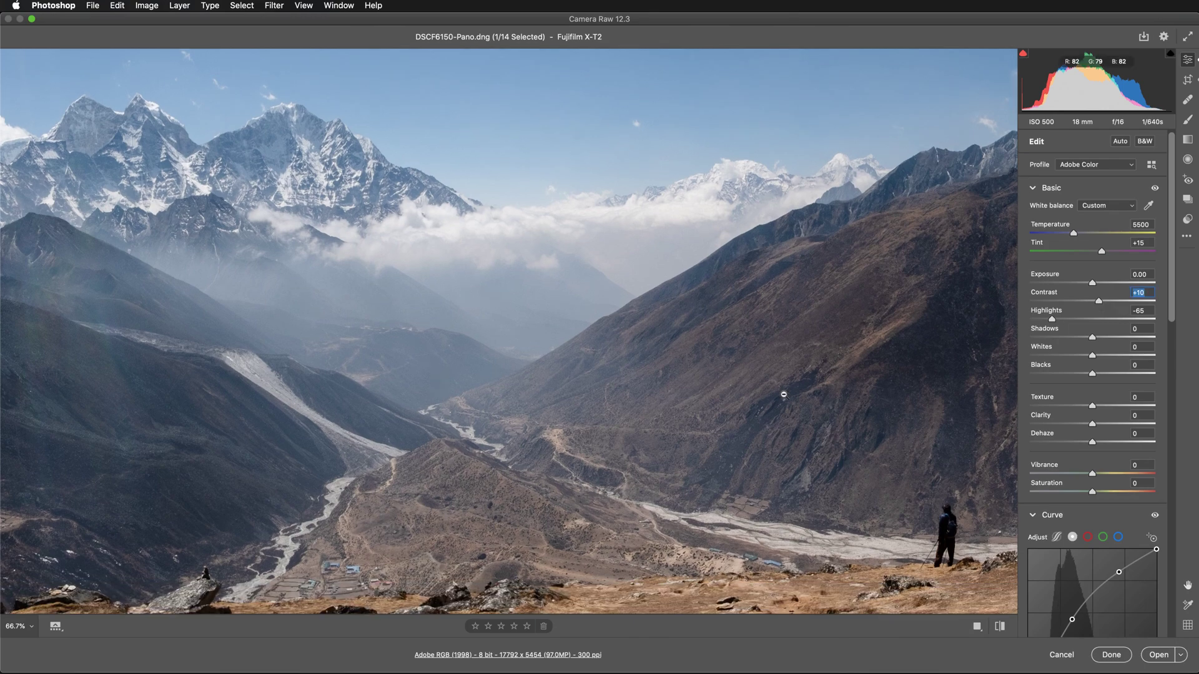
pyautogui.keyDown('alt'); pyautogui.click(783, 395); pyautogui.keyUp('alt')
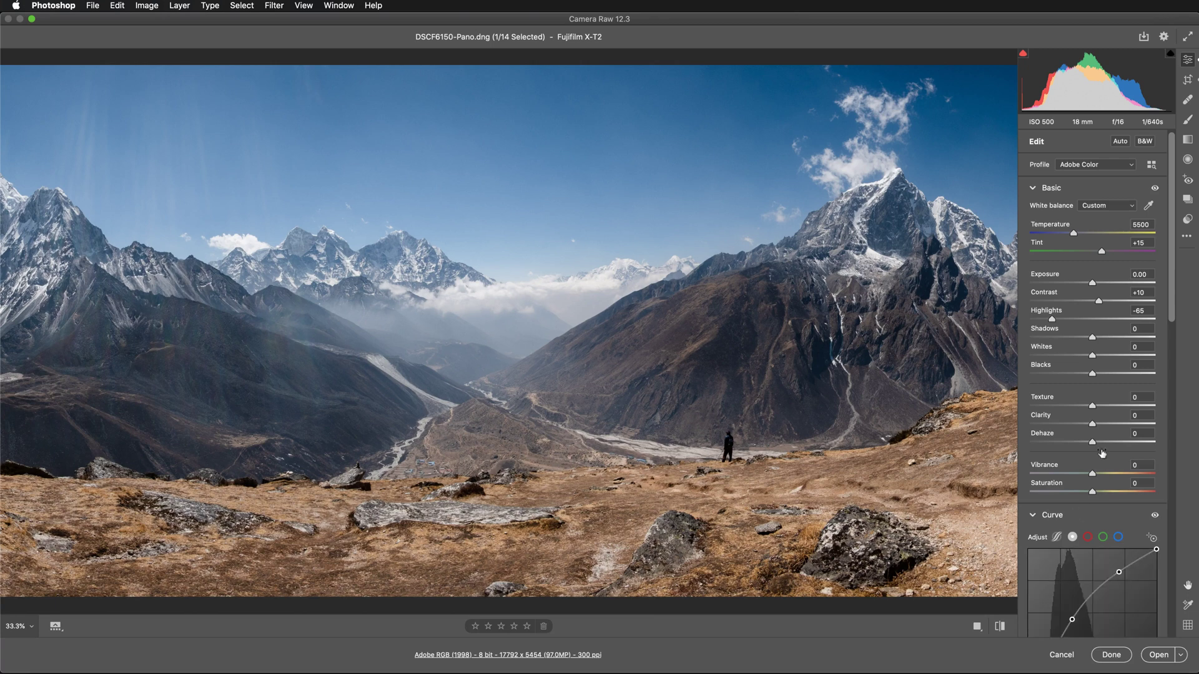
pyautogui.moveTo(1092, 340); pyautogui.dragTo(1104, 339)
pyautogui.moveTo(1104, 338); pyautogui.dragTo(1100, 340)
pyautogui.moveTo(1101, 339); pyautogui.dragTo(1098, 340)
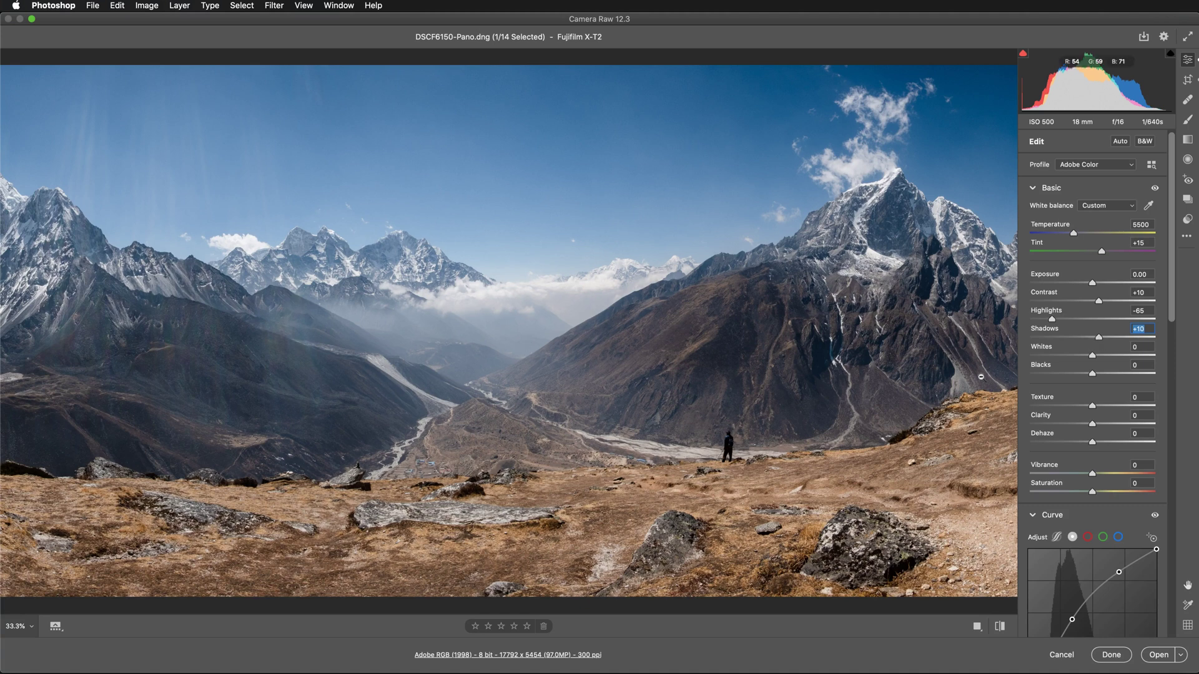
pyautogui.press('super+minus')
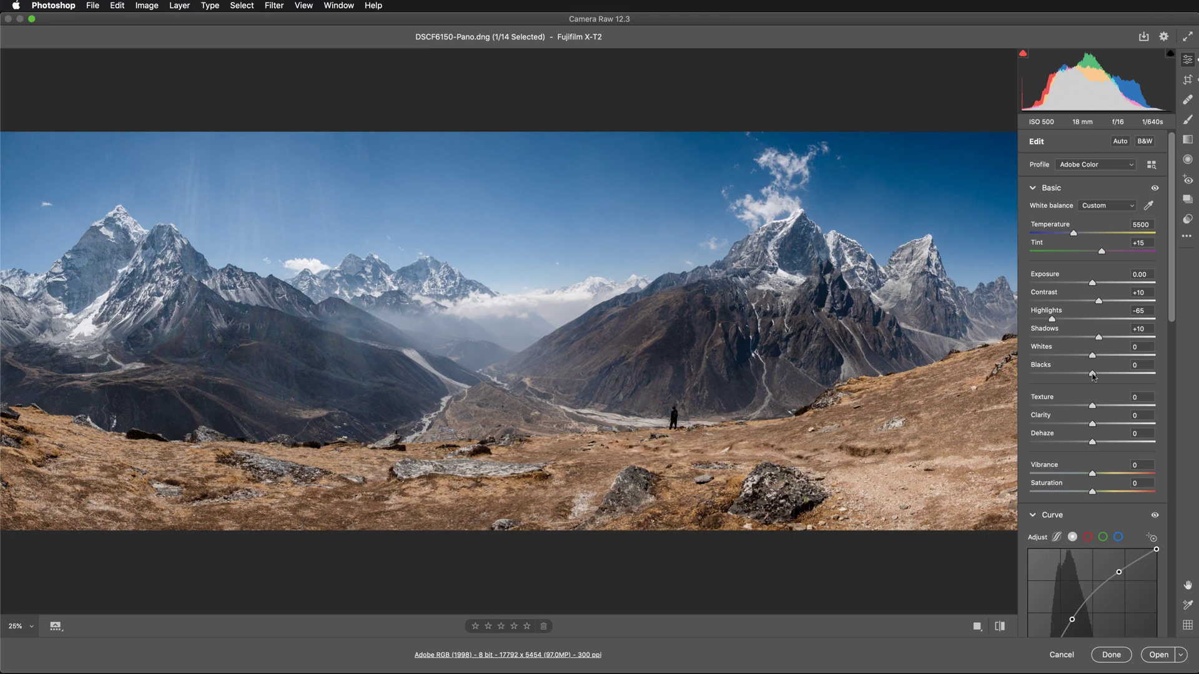
pyautogui.moveTo(1093, 375); pyautogui.dragTo(1102, 376)
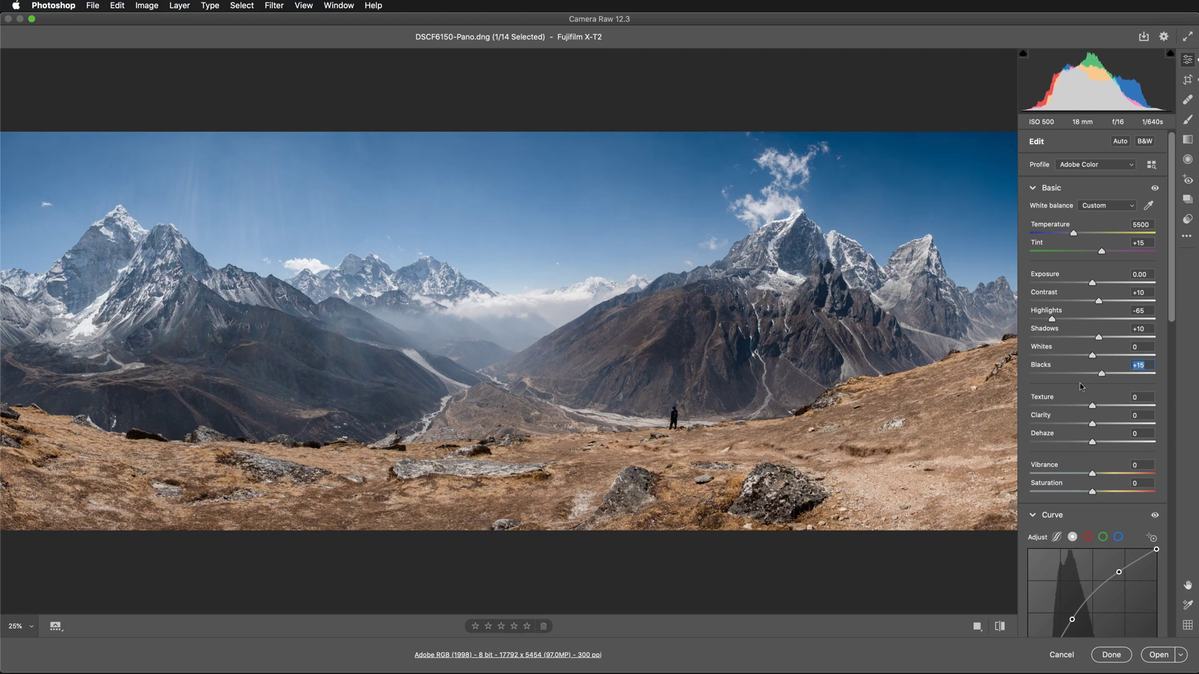
# Step: Try Clarity at +58 and raise Blacks from +15 to +25
pyautogui.scroll(-3, 1080, 383)
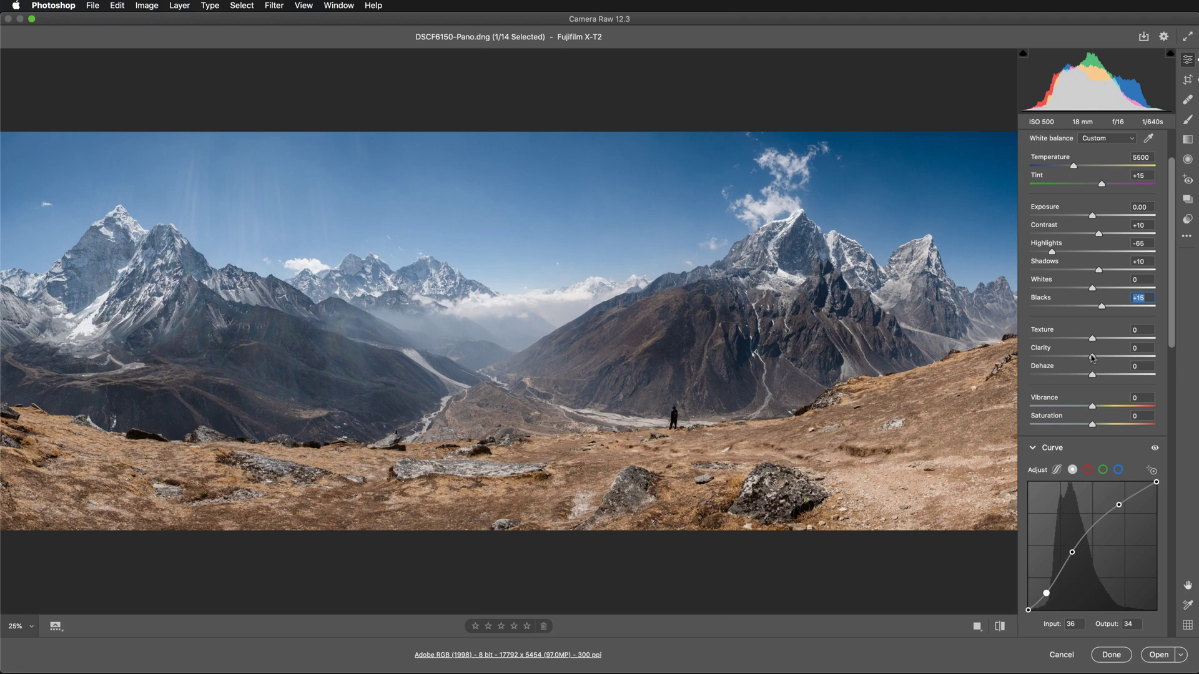
pyautogui.moveTo(1092, 357); pyautogui.dragTo(1130, 358)
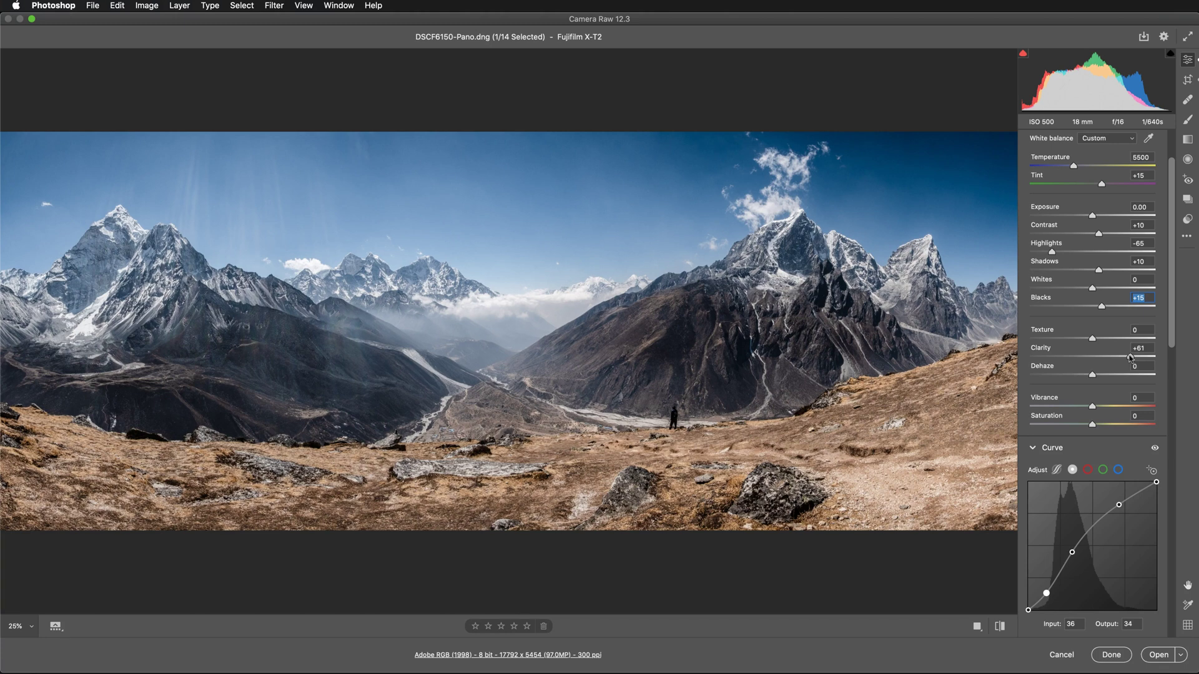
pyautogui.moveTo(1130, 358); pyautogui.dragTo(1128, 358)
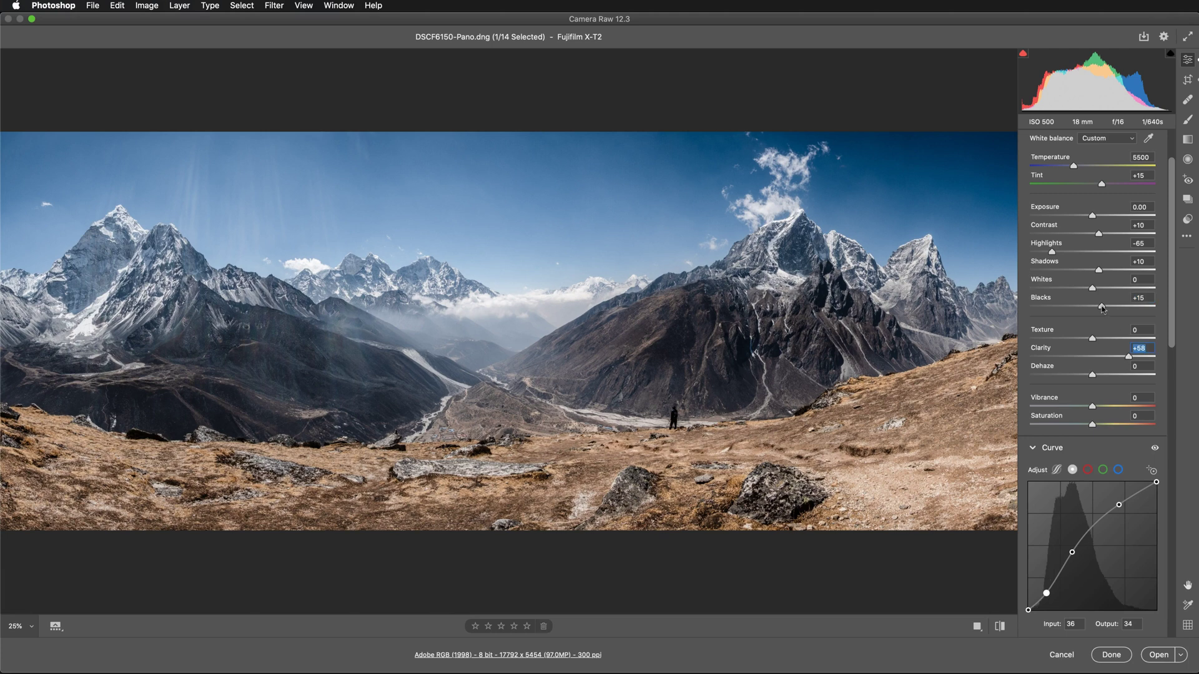
pyautogui.moveTo(1102, 307); pyautogui.dragTo(1108, 308)
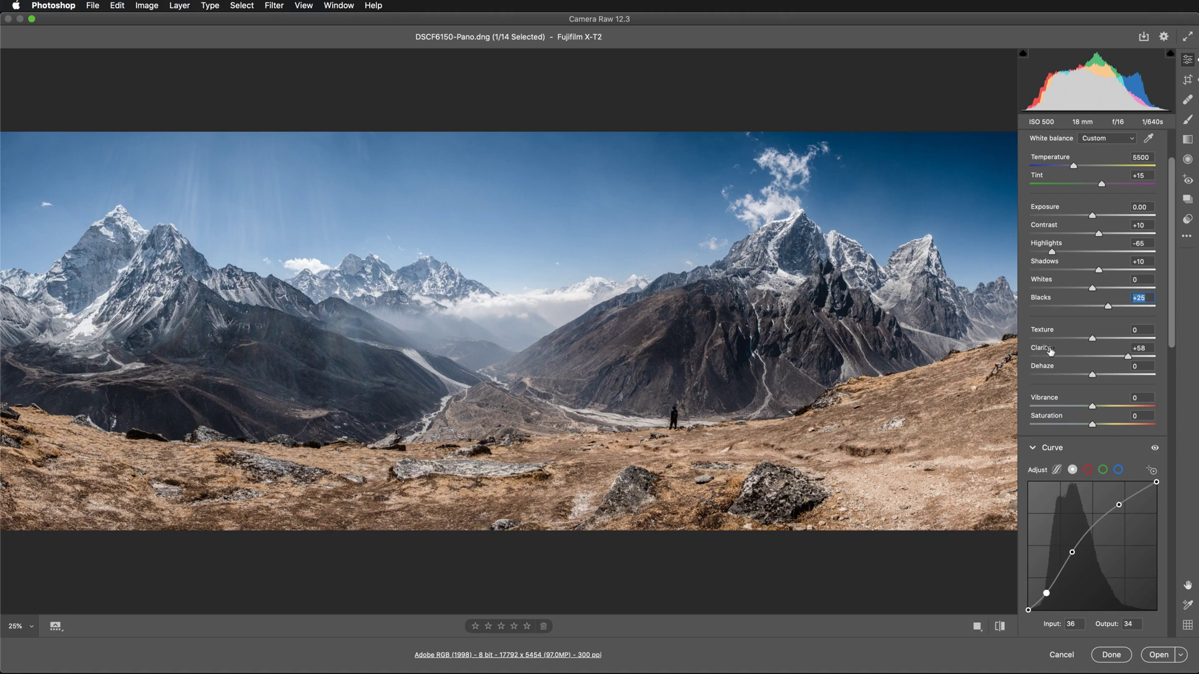
# Step: Reset Clarity, push Dehaze to +44, then settle on Dehaze +18 with Clarity +59
pyautogui.doubleClick(1129, 357)
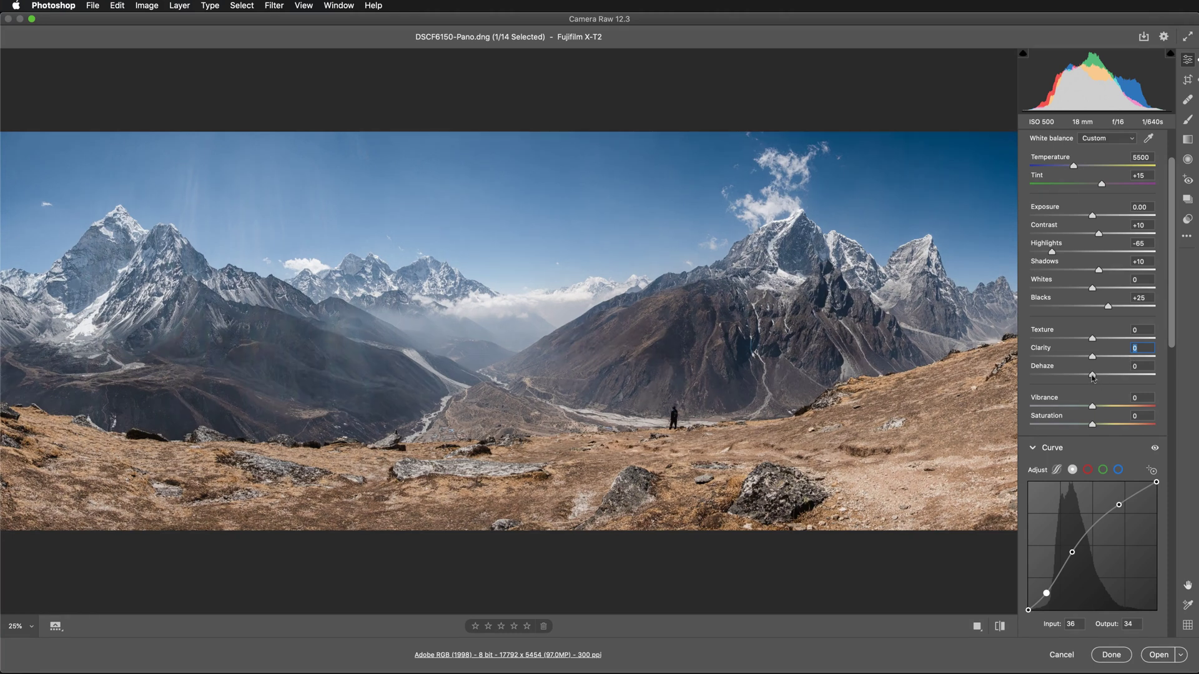
pyautogui.moveTo(1092, 377); pyautogui.dragTo(1120, 376)
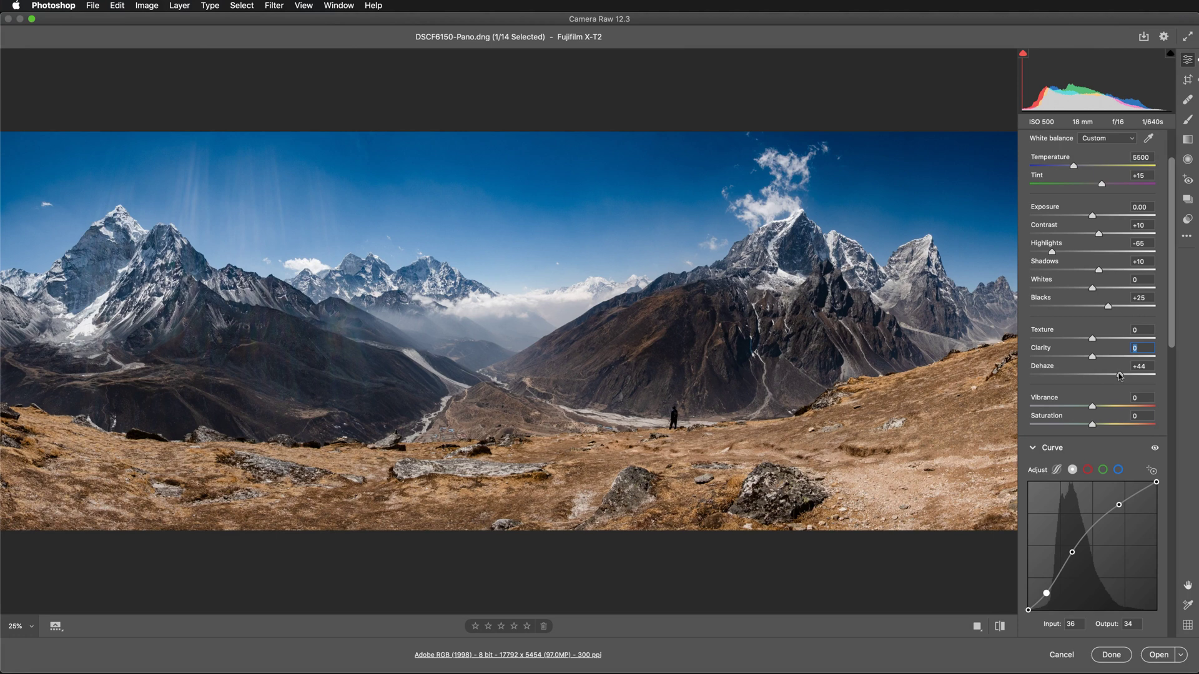
pyautogui.moveTo(1120, 375); pyautogui.dragTo(1120, 375)
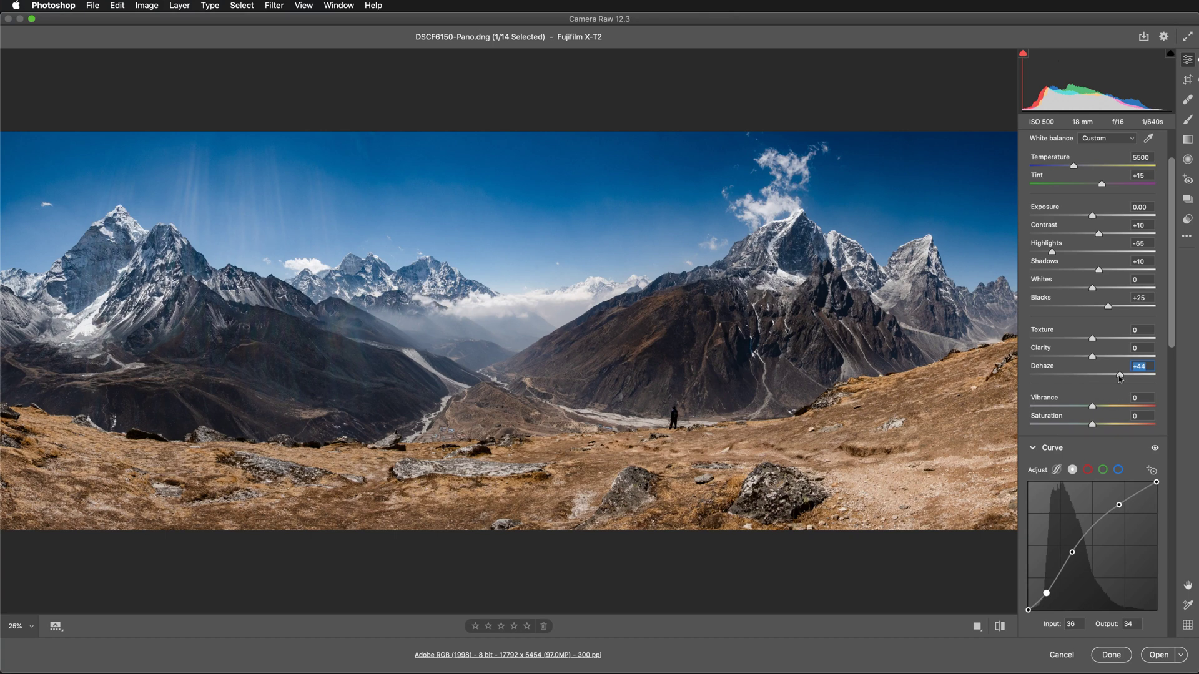
pyautogui.moveTo(1120, 376)
pyautogui.mouseDown()
pyautogui.moveTo(1104, 379)
pyautogui.moveTo(1094, 357)
pyautogui.moveTo(1127, 358)
pyautogui.mouseUp()
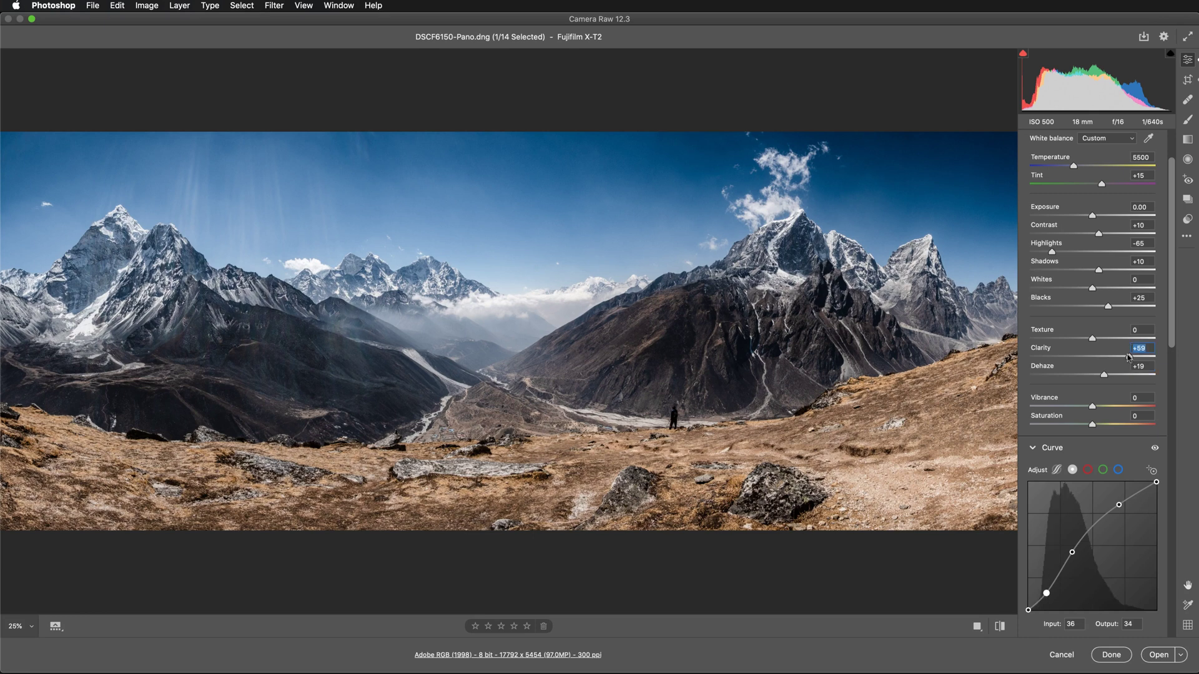
pyautogui.click(1129, 357)
pyautogui.moveTo(1105, 377); pyautogui.dragTo(1104, 378)
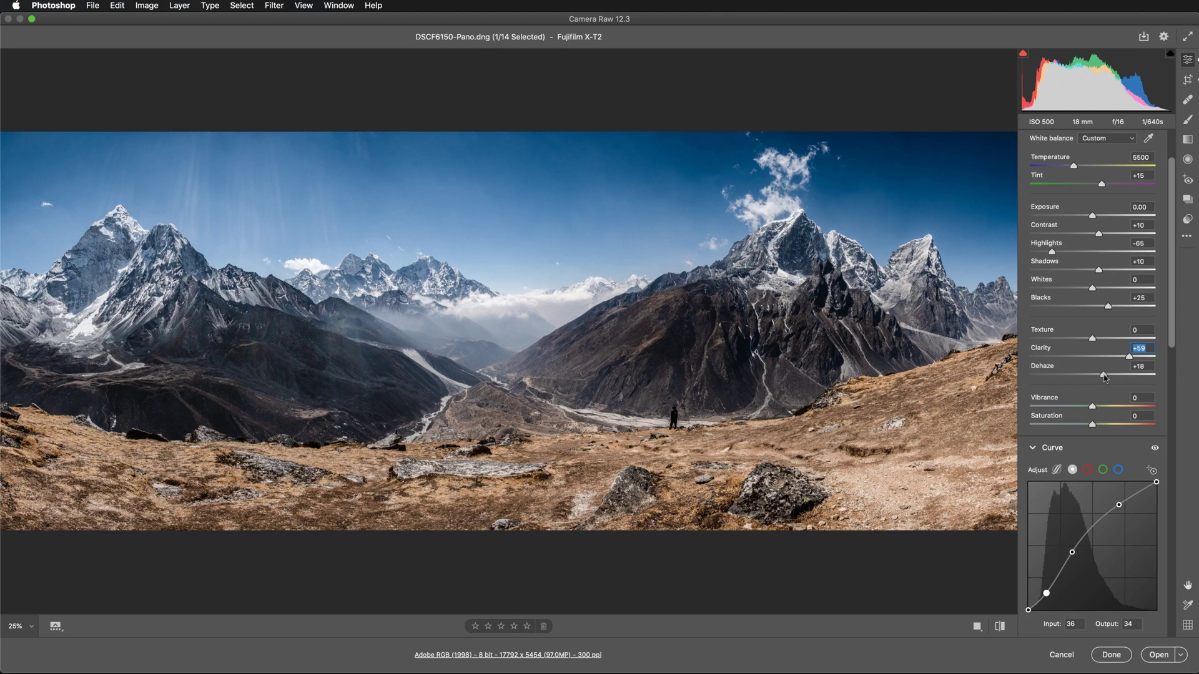
# Step: Zoom the preview to 50% and inspect the peaks, sky, and valley up close
pyautogui.press('Tab')
pyautogui.press('super+plus')
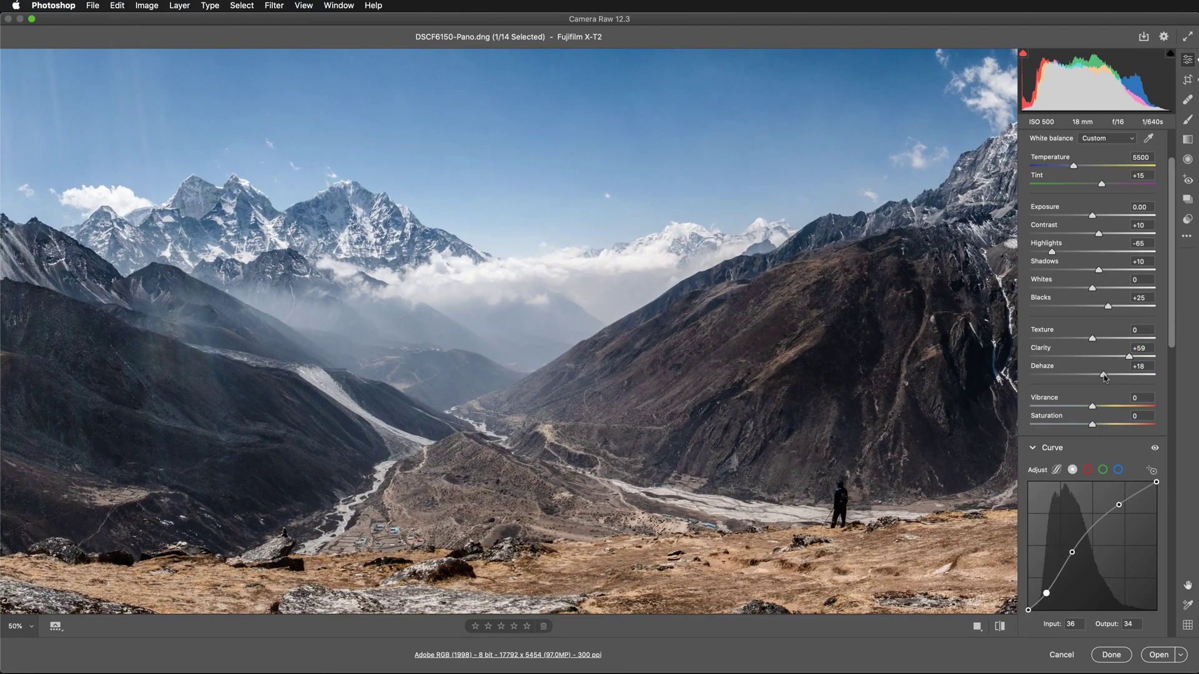
pyautogui.moveTo(868, 348); pyautogui.dragTo(735, 319)
pyautogui.moveTo(805, 306)
pyautogui.mouseDown()
pyautogui.moveTo(787, 351)
pyautogui.moveTo(806, 291)
pyautogui.mouseUp()
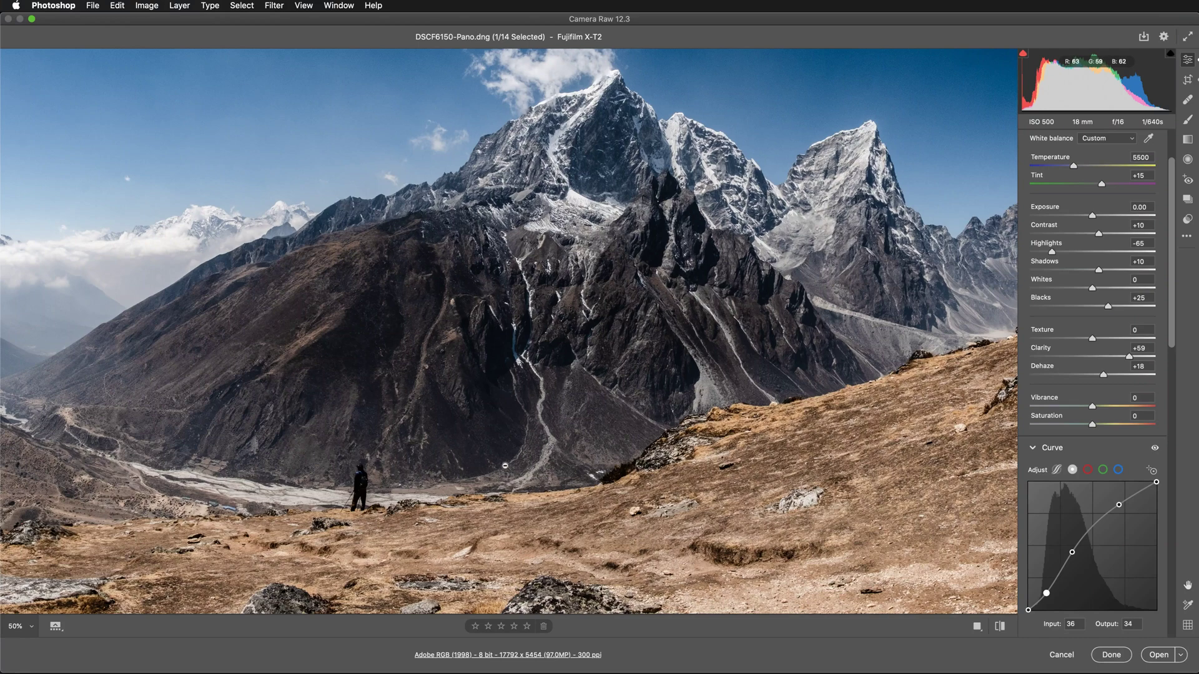
pyautogui.moveTo(452, 174); pyautogui.dragTo(707, 392)
pyautogui.moveTo(506, 374); pyautogui.dragTo(677, 246)
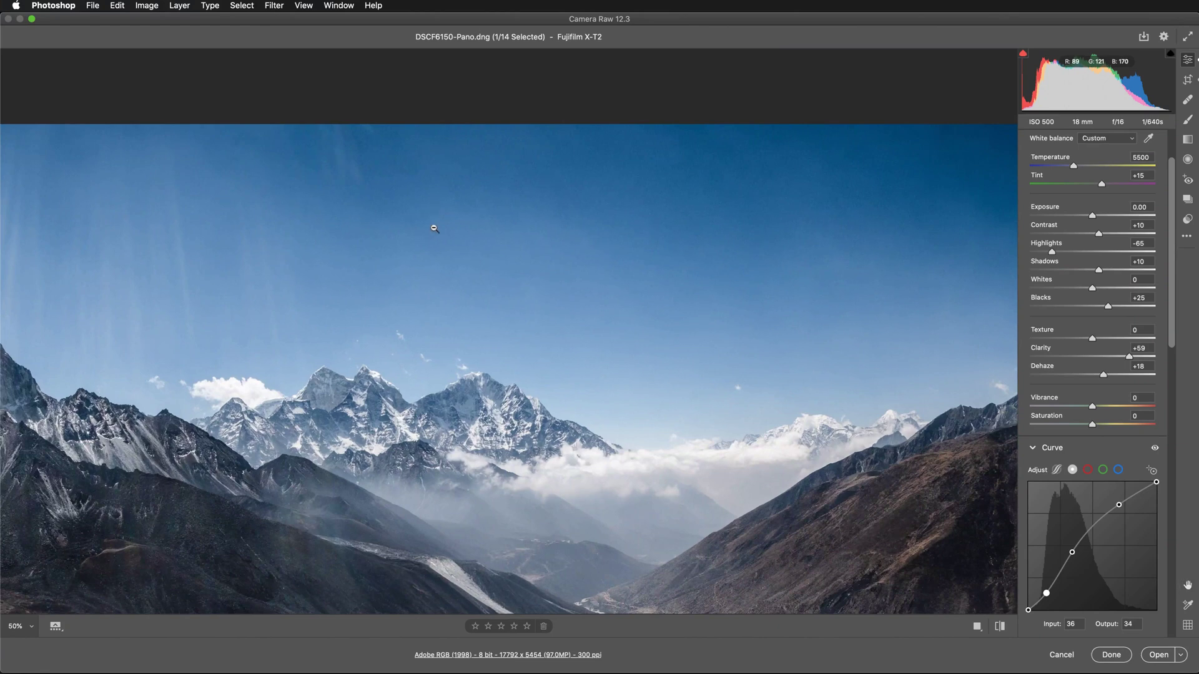
pyautogui.moveTo(564, 489); pyautogui.dragTo(670, 259)
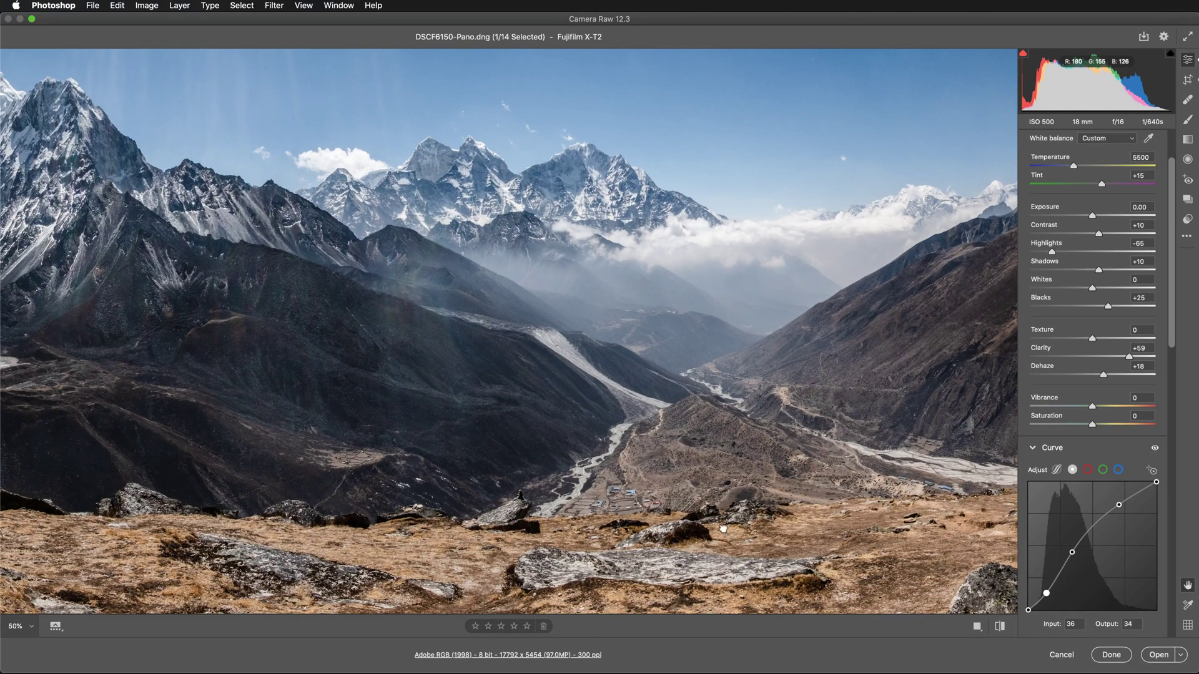
pyautogui.scroll(-4, 712, 517)
pyautogui.hscroll(3, 712, 517)
pyautogui.hscroll(5, 655, 450)
pyautogui.scroll(2, 655, 449)
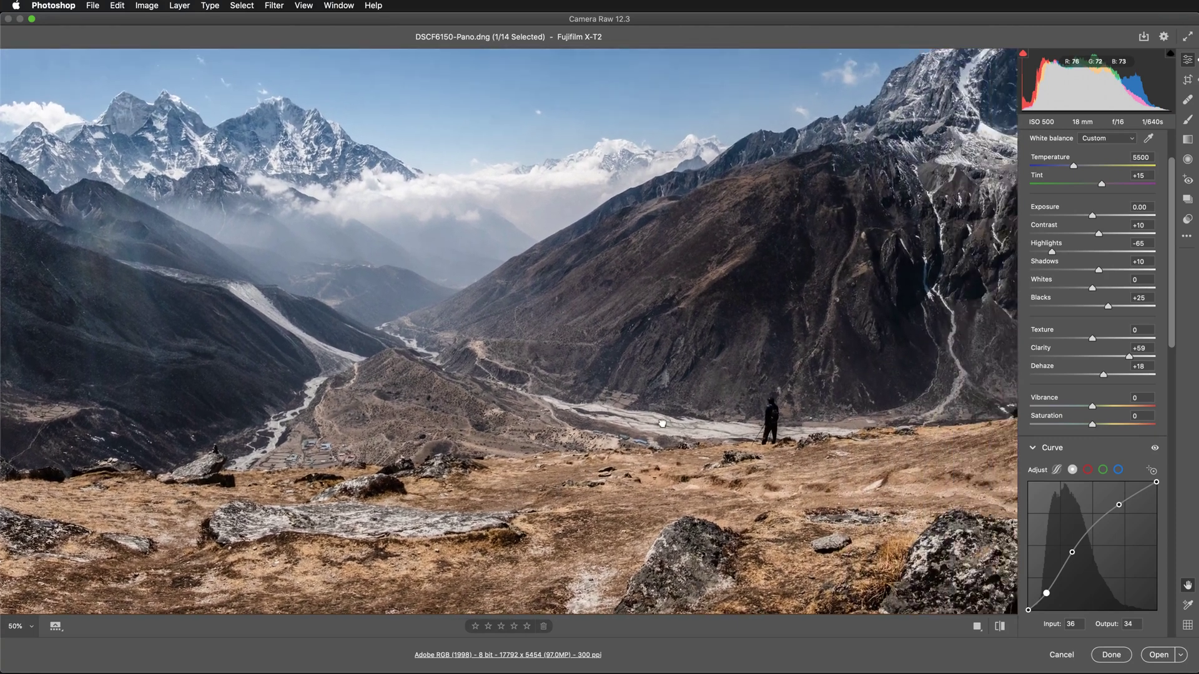
pyautogui.hscroll(5, 637, 427)
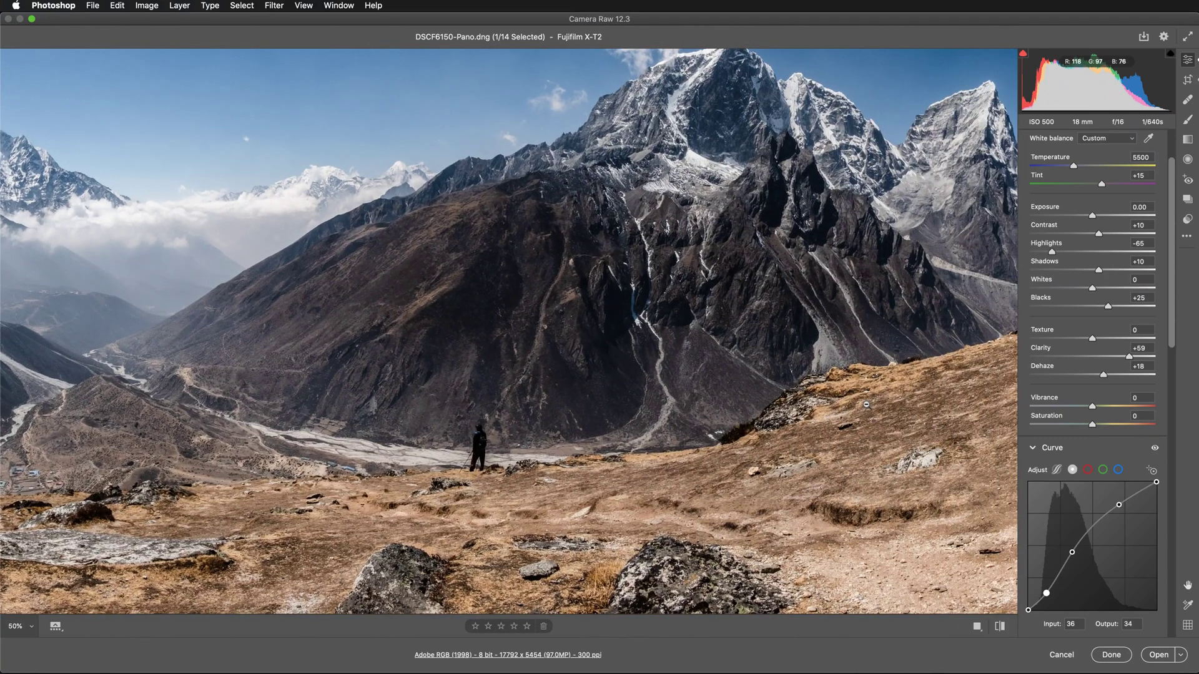
# Step: Raise Texture to +29 and check the fine rock and snow detail
pyautogui.click(1093, 339)
pyautogui.moveTo(1094, 339); pyautogui.dragTo(1110, 339)
pyautogui.moveTo(269, 296); pyautogui.dragTo(559, 376)
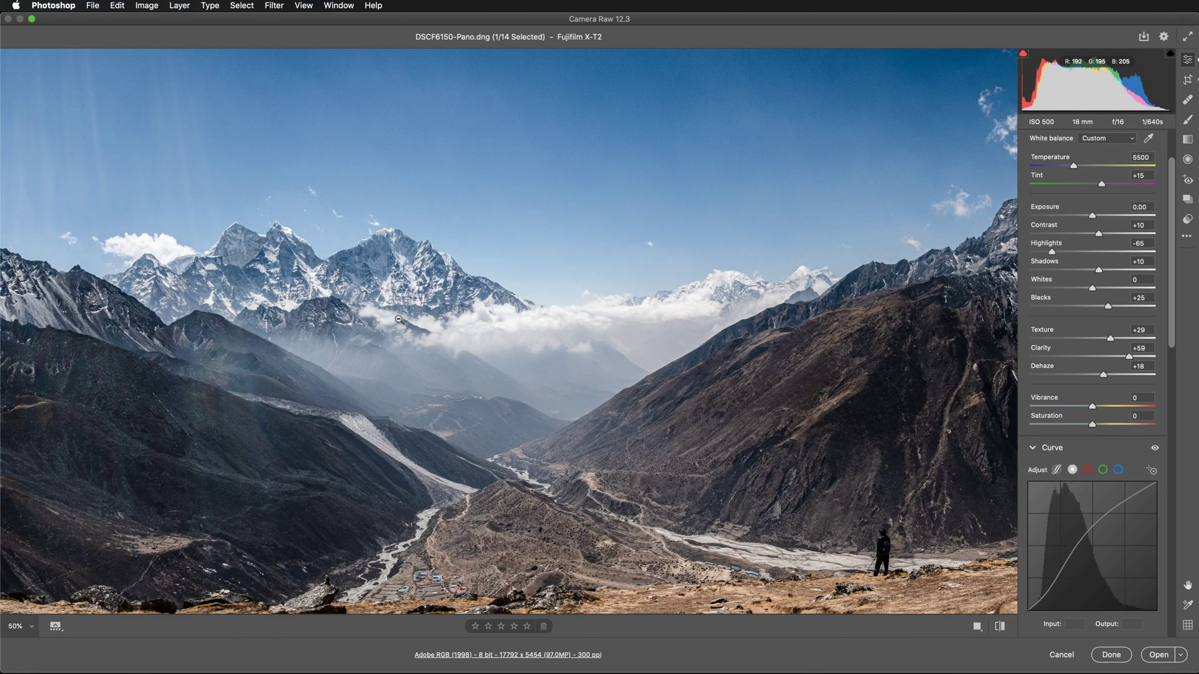
pyautogui.moveTo(678, 477); pyautogui.dragTo(580, 378)
pyautogui.click(999, 626)
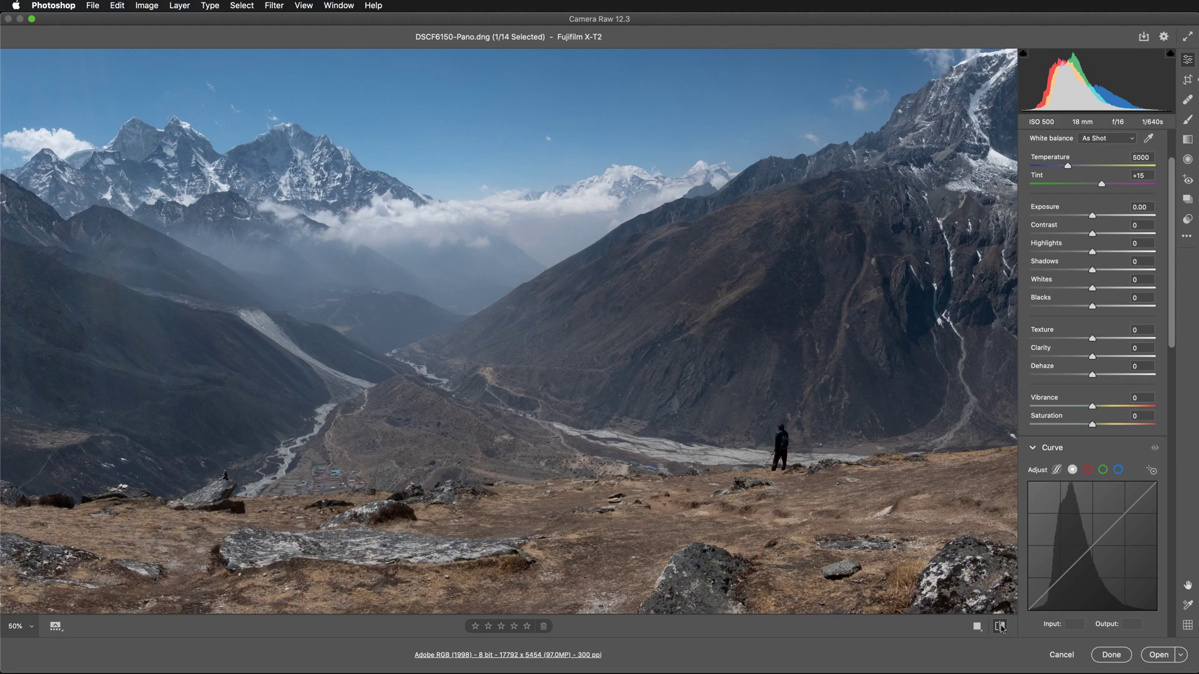
pyautogui.click(999, 627)
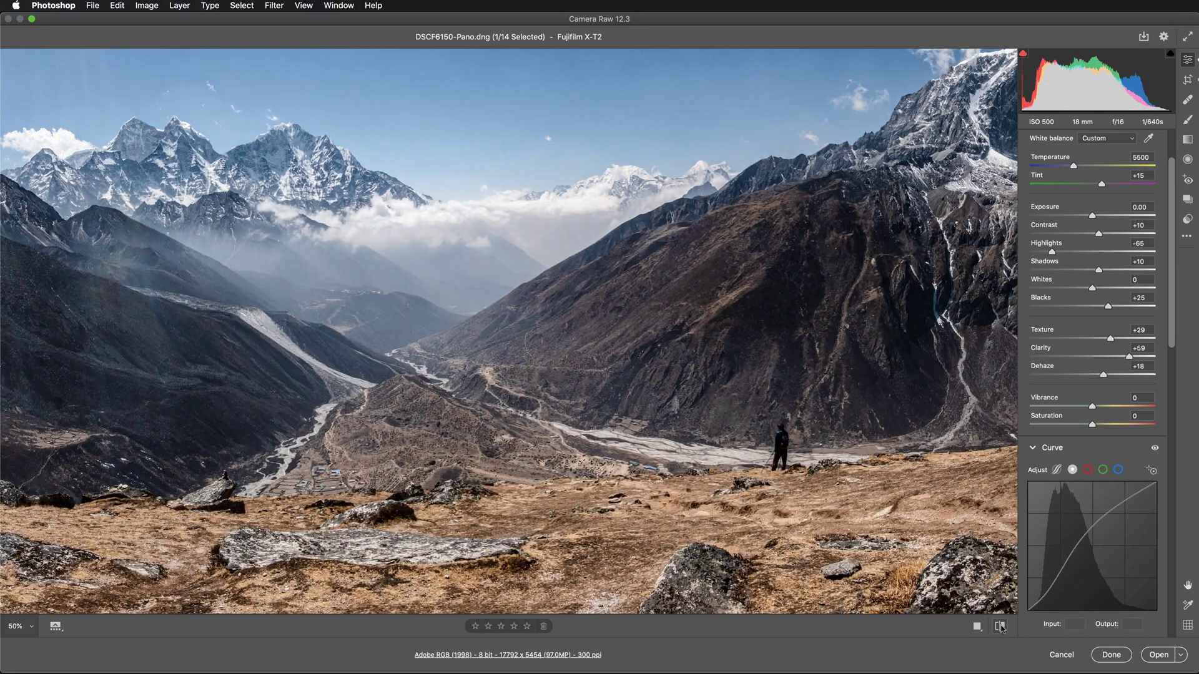
pyautogui.press('super+0')
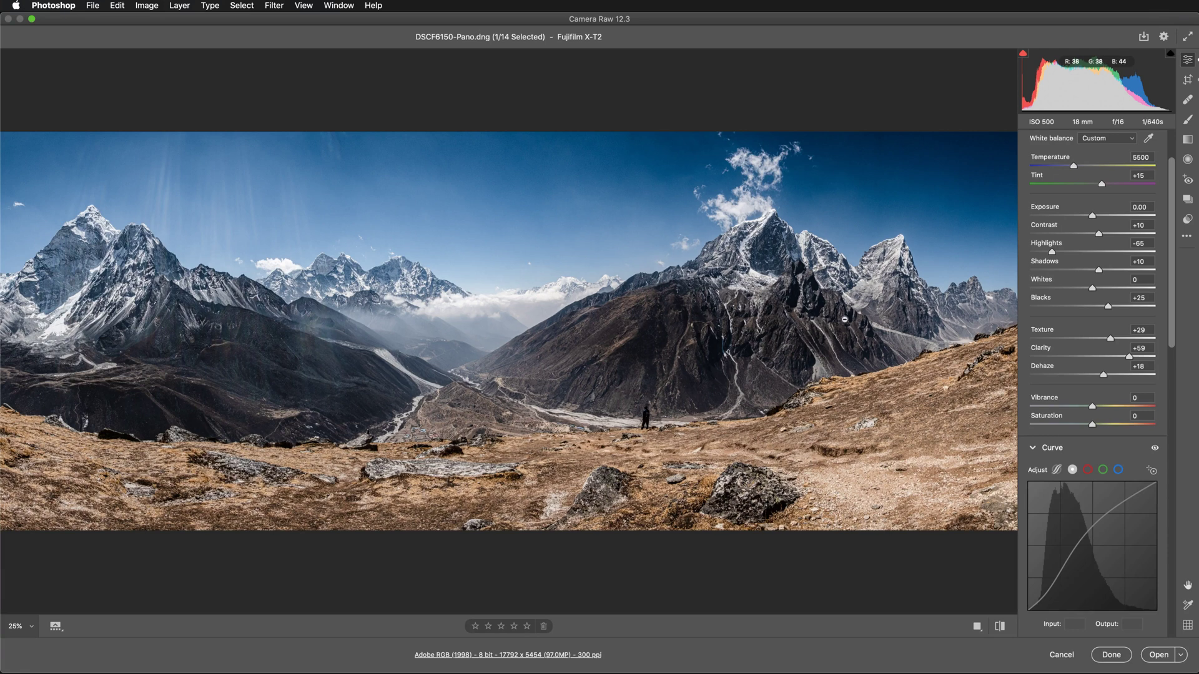
# Step: Bring up the Color Mixer, keeping it in Color mode
pyautogui.scroll(-5, 1086, 304)
pyautogui.scroll(-9, 1084, 306)
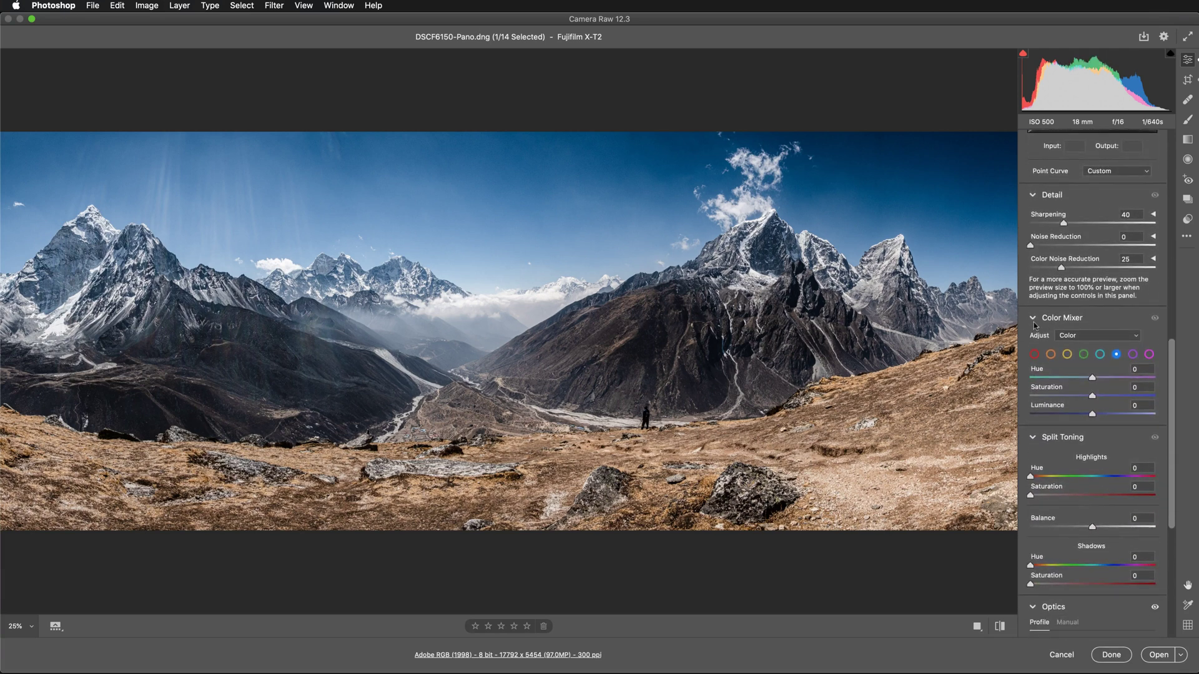
pyautogui.click(1093, 337)
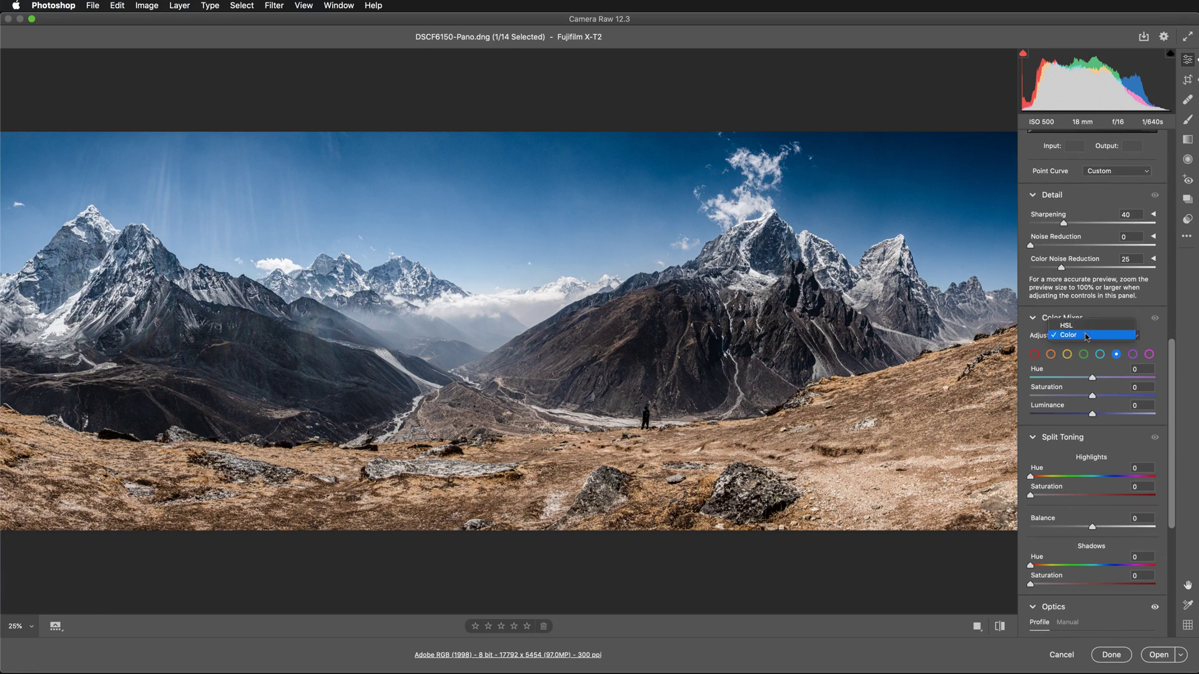
pyautogui.click(1101, 320)
pyautogui.scroll(-2, 1100, 318)
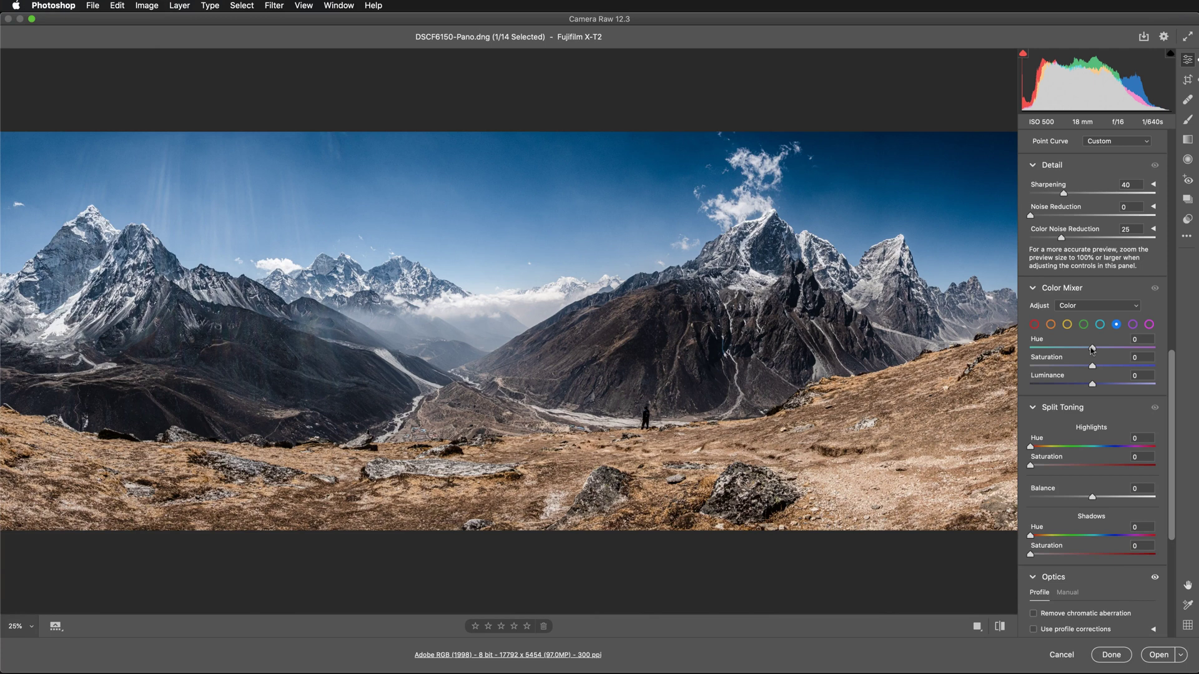
# Step: Set the blues to Hue -8, Saturation -57 and Luminance -29
pyautogui.moveTo(1092, 349); pyautogui.dragTo(1087, 351)
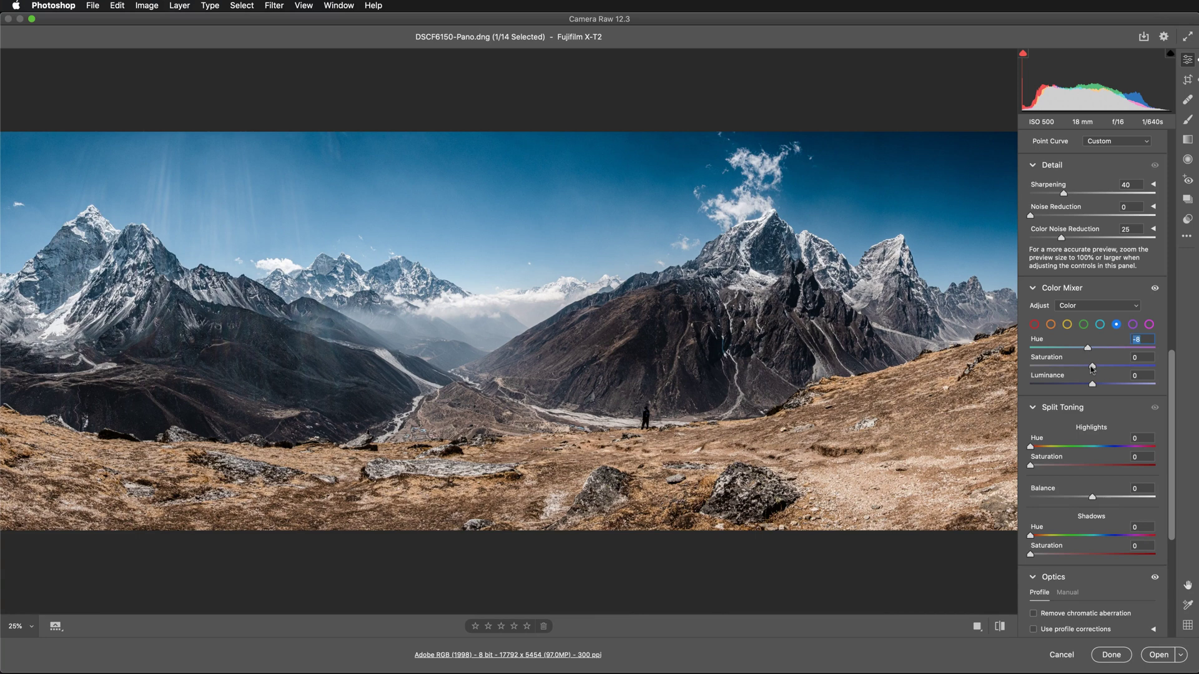
pyautogui.moveTo(1092, 369); pyautogui.dragTo(1056, 370)
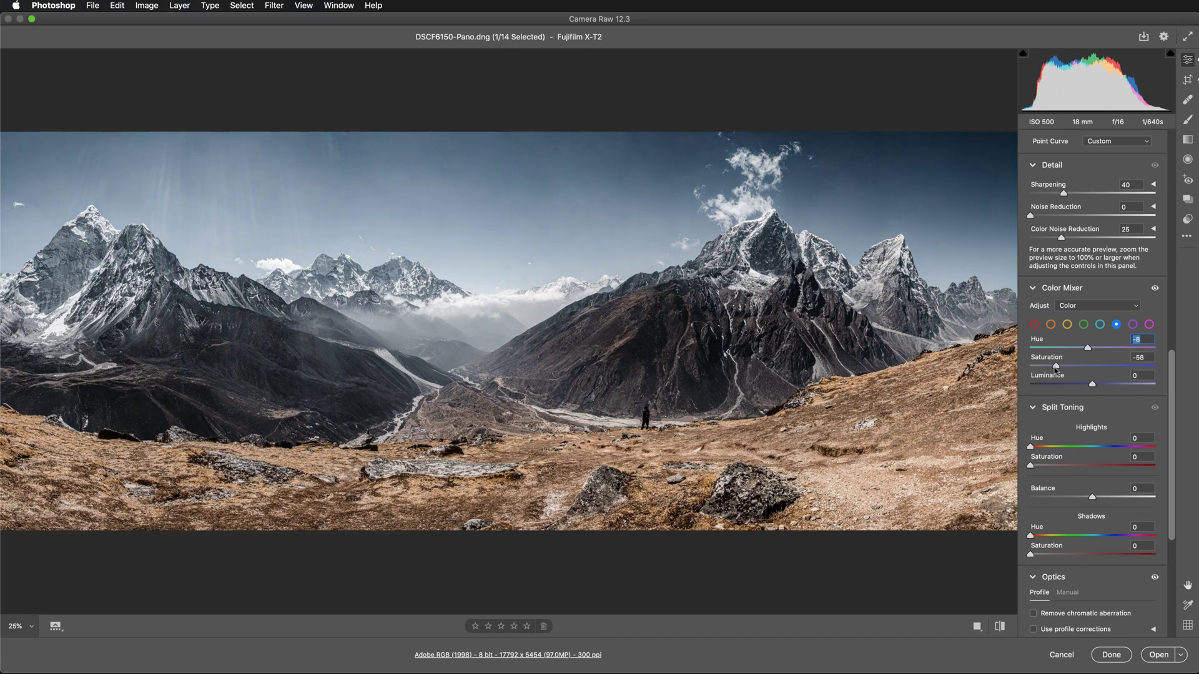
pyautogui.moveTo(1055, 370); pyautogui.dragTo(1054, 370)
pyautogui.press('Tab')
pyautogui.write('0')
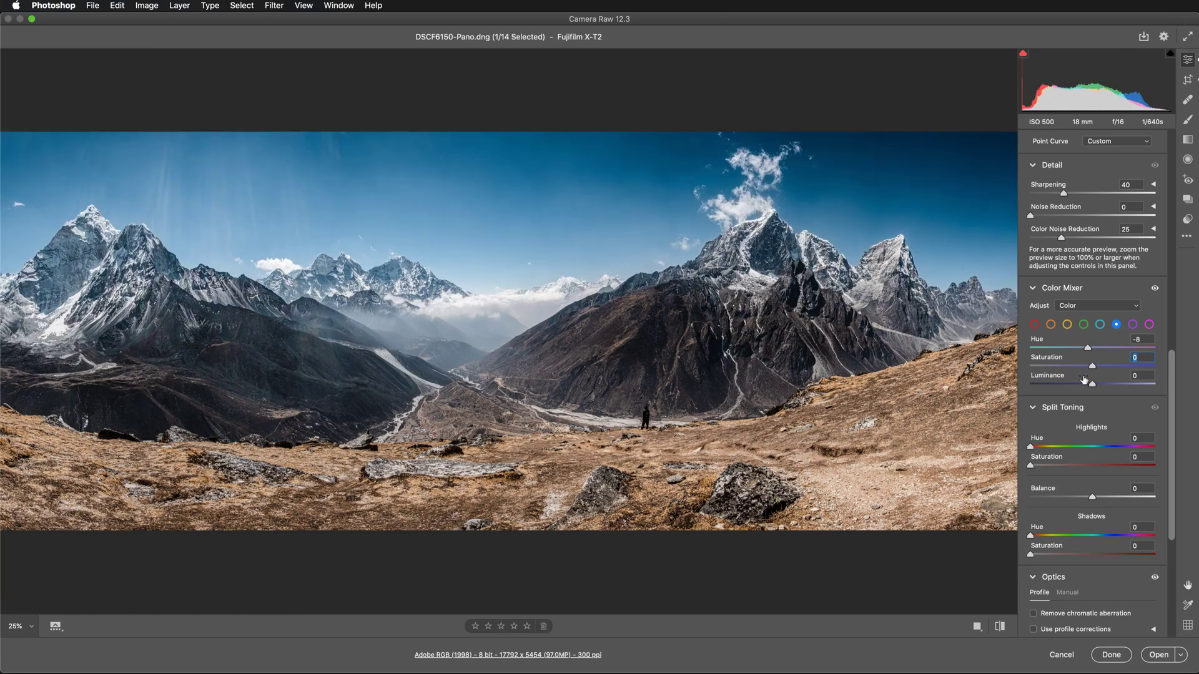
pyautogui.moveTo(1092, 366); pyautogui.dragTo(1055, 367)
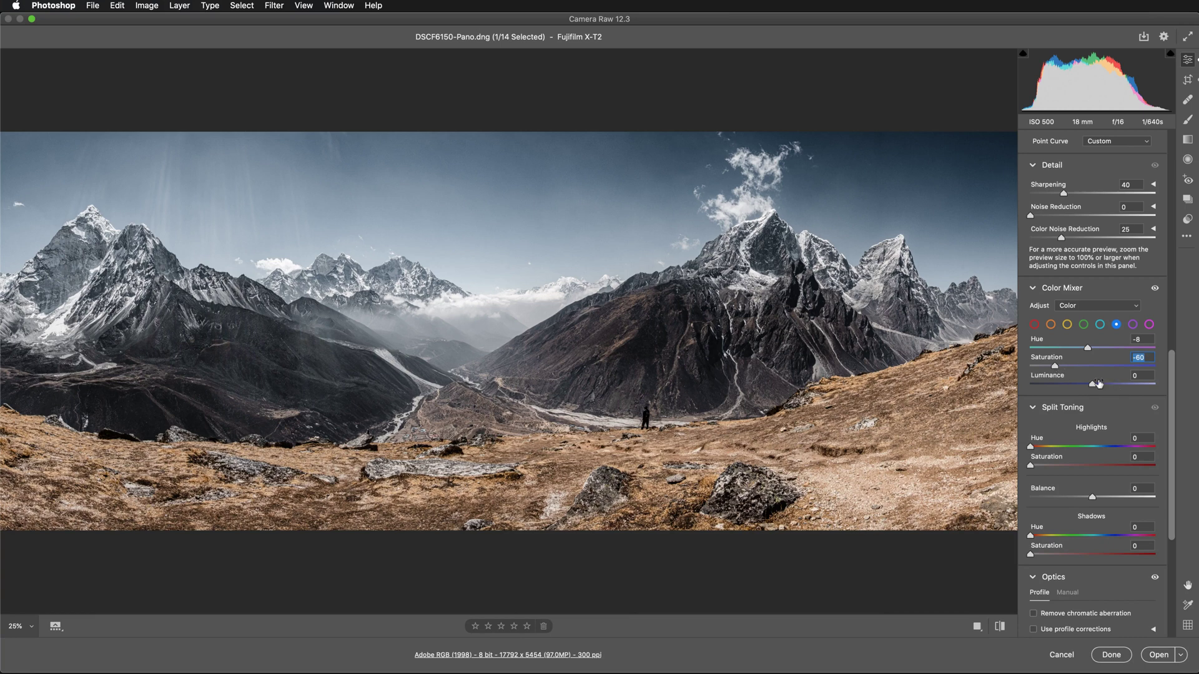
pyautogui.moveTo(1093, 385); pyautogui.dragTo(1057, 366)
# Step: Split-tone highlights at Hue 46, Saturation 24 and shadows at Hue 234, Saturation 9
pyautogui.scroll(-5, 1057, 393)
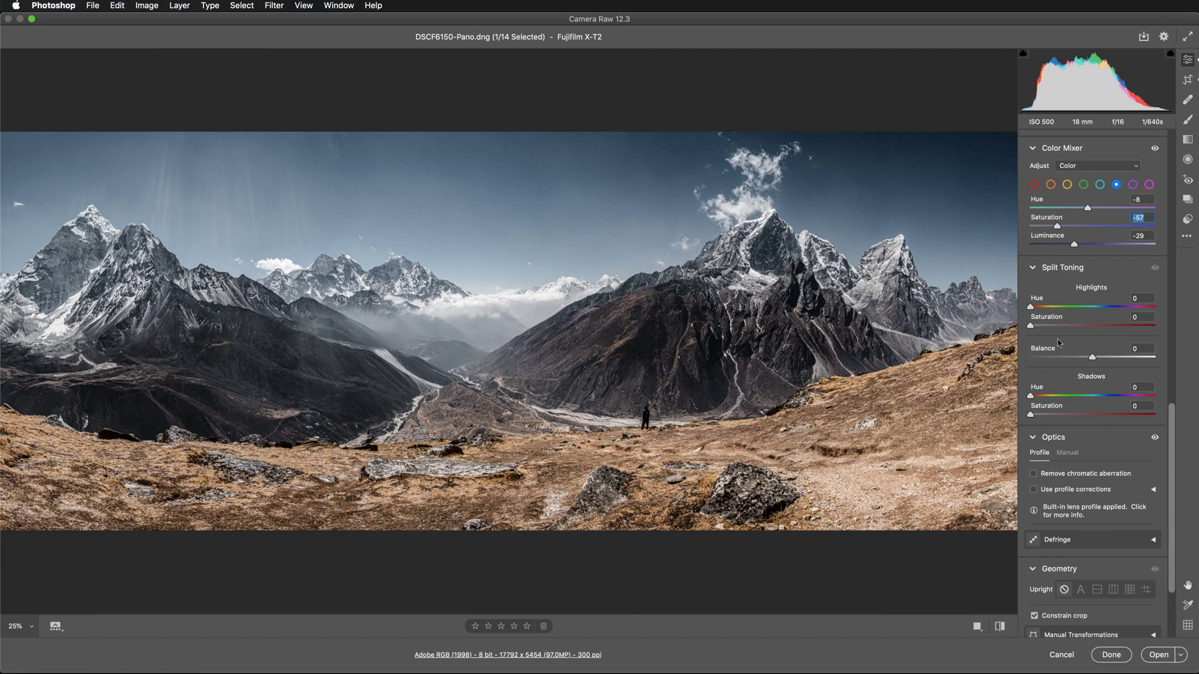
pyautogui.moveTo(1032, 328); pyautogui.dragTo(1047, 308)
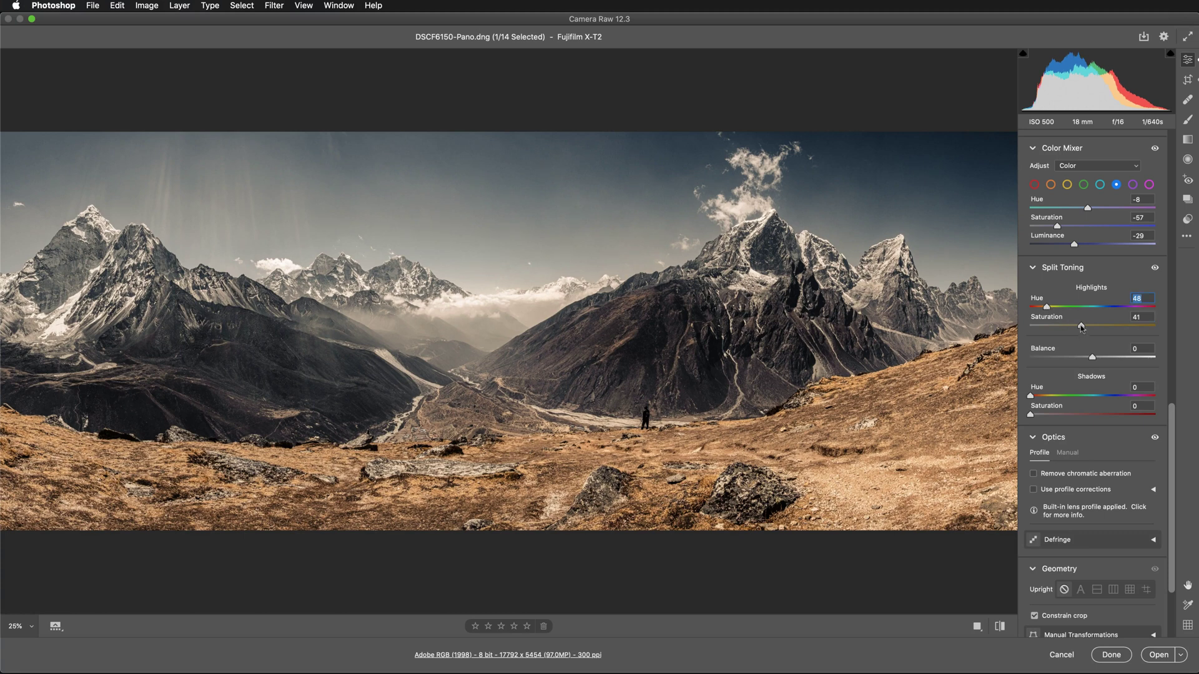
pyautogui.moveTo(1081, 327); pyautogui.dragTo(1061, 328)
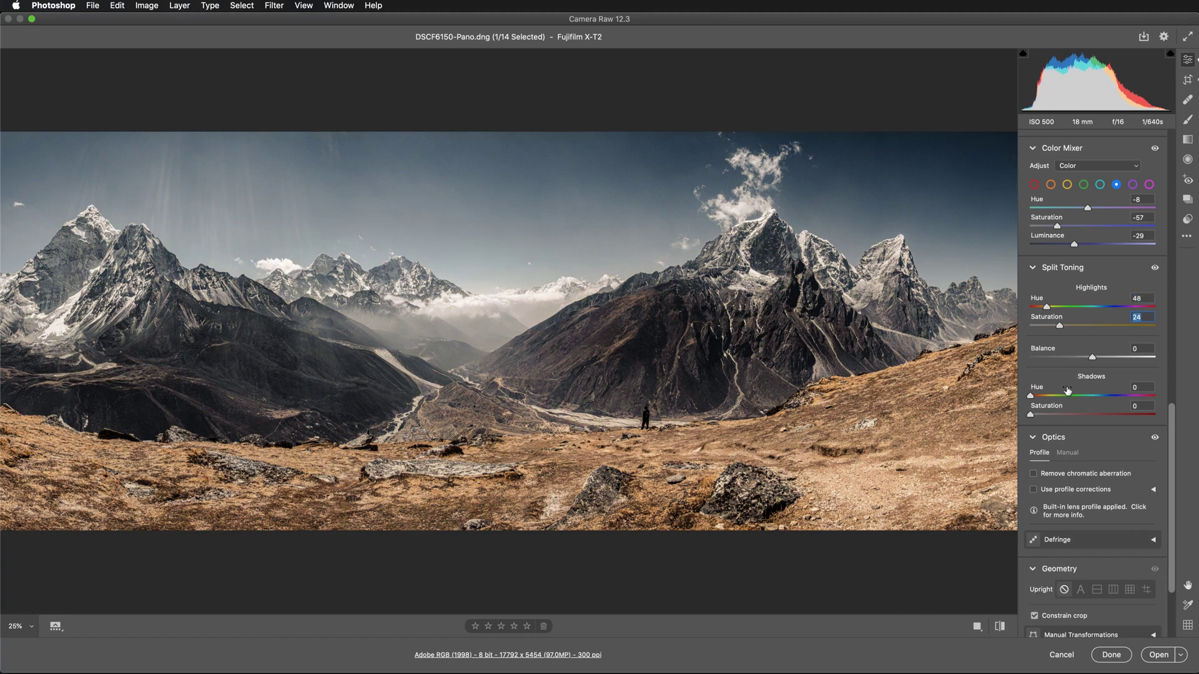
pyautogui.moveTo(1032, 414)
pyautogui.mouseDown()
pyautogui.moveTo(1082, 414)
pyautogui.moveTo(1055, 397)
pyautogui.moveTo(1112, 403)
pyautogui.moveTo(1022, 420)
pyautogui.moveTo(1039, 422)
pyautogui.mouseUp()
pyautogui.moveTo(1060, 325); pyautogui.dragTo(1025, 330)
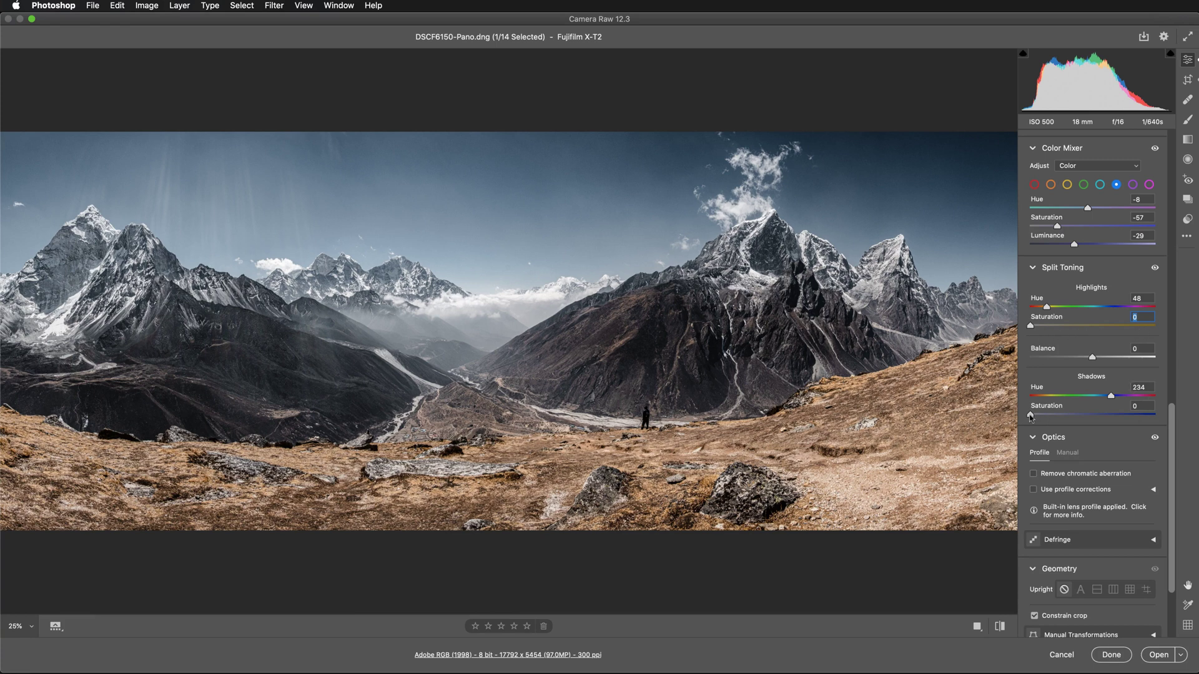
pyautogui.moveTo(1030, 416); pyautogui.dragTo(1041, 417)
pyautogui.moveTo(1036, 324); pyautogui.dragTo(1061, 324)
pyautogui.click(1061, 324)
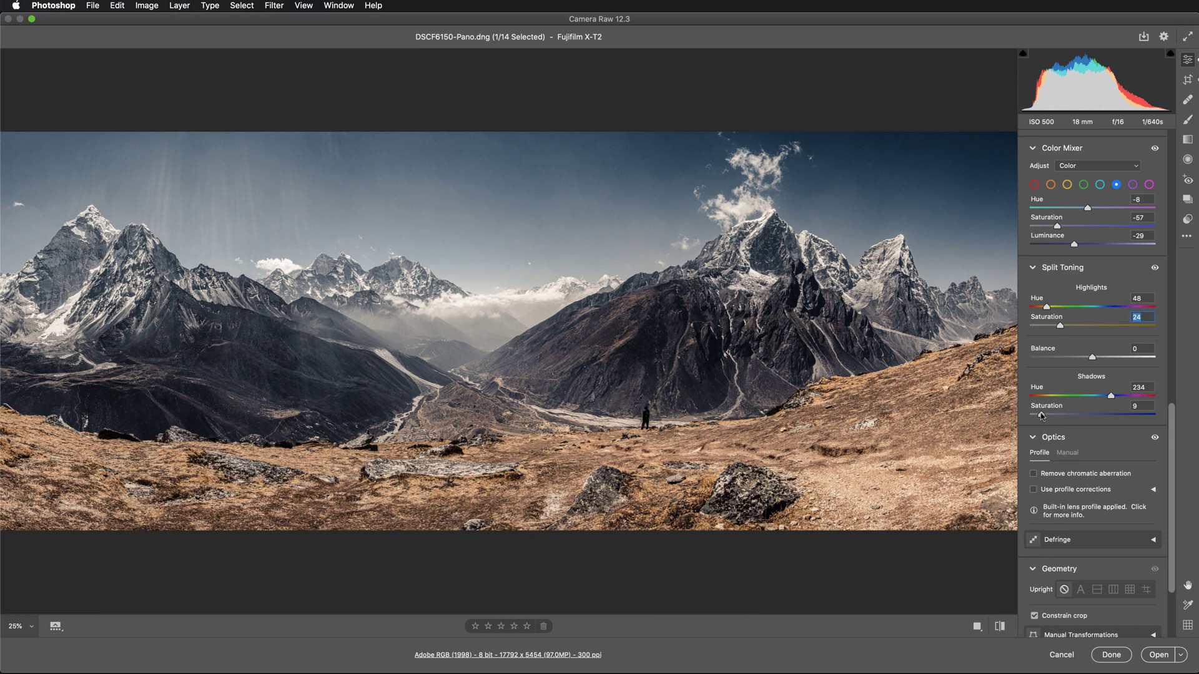
# Step: Bend the blue curve to 141 in / 129 out and set blue saturation to -47
pyautogui.scroll(10, 1093, 441)
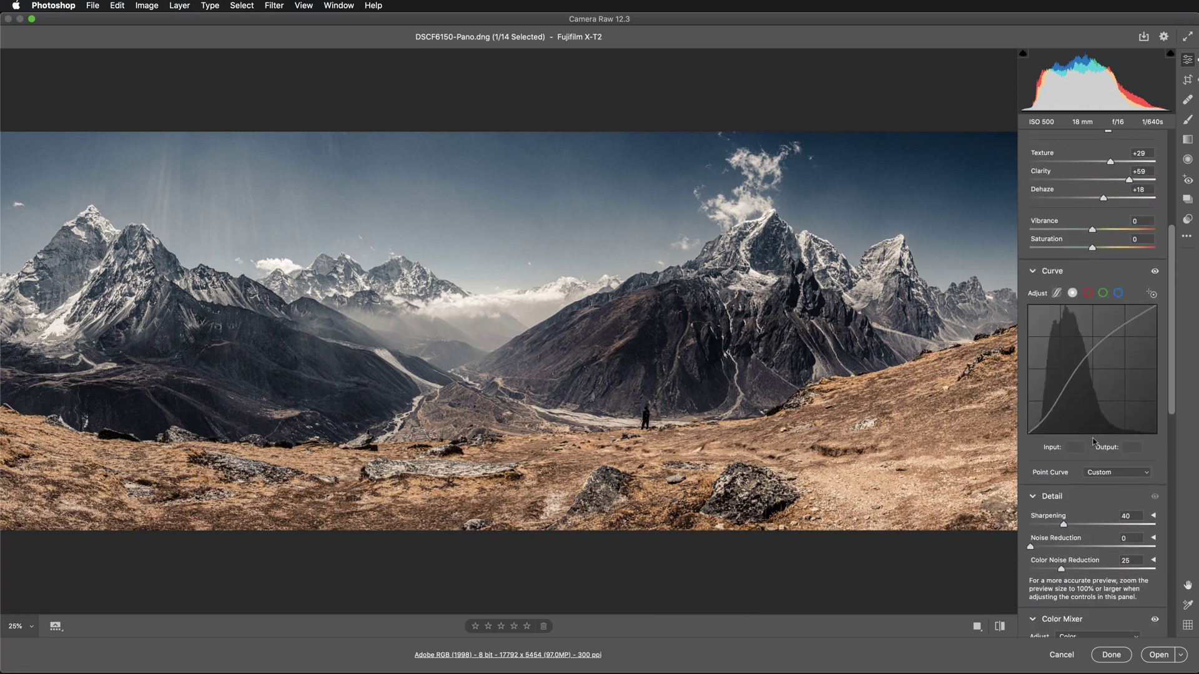
pyautogui.scroll(1, 1093, 441)
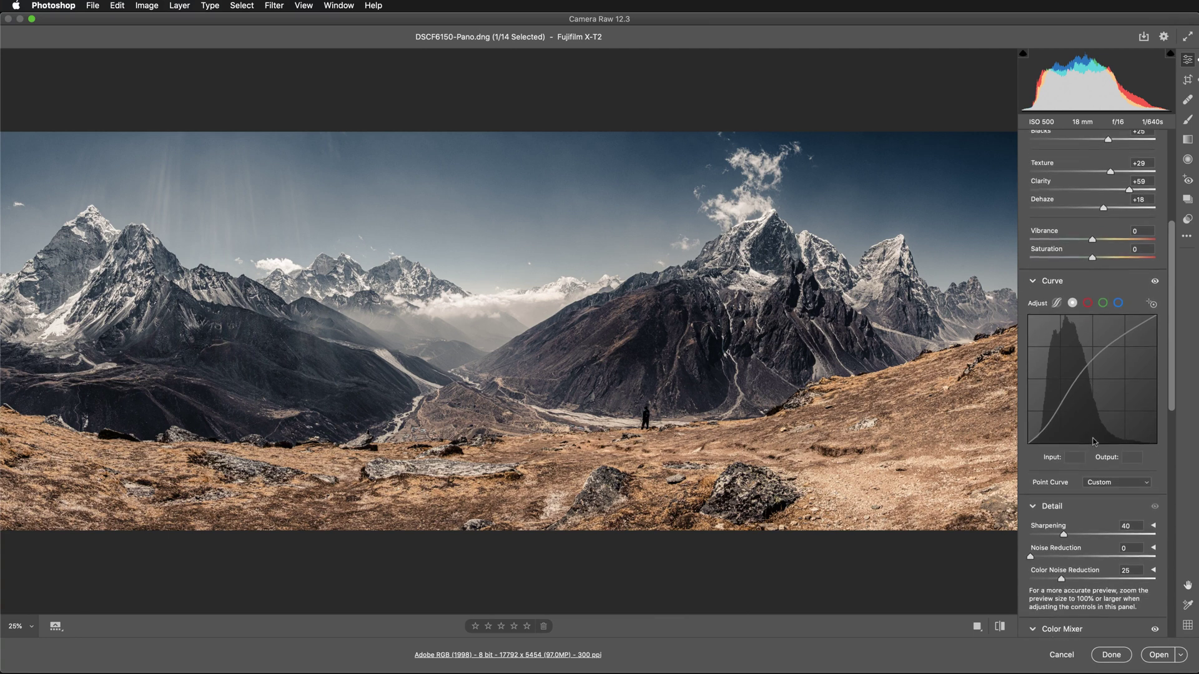
pyautogui.scroll(-1, 1094, 441)
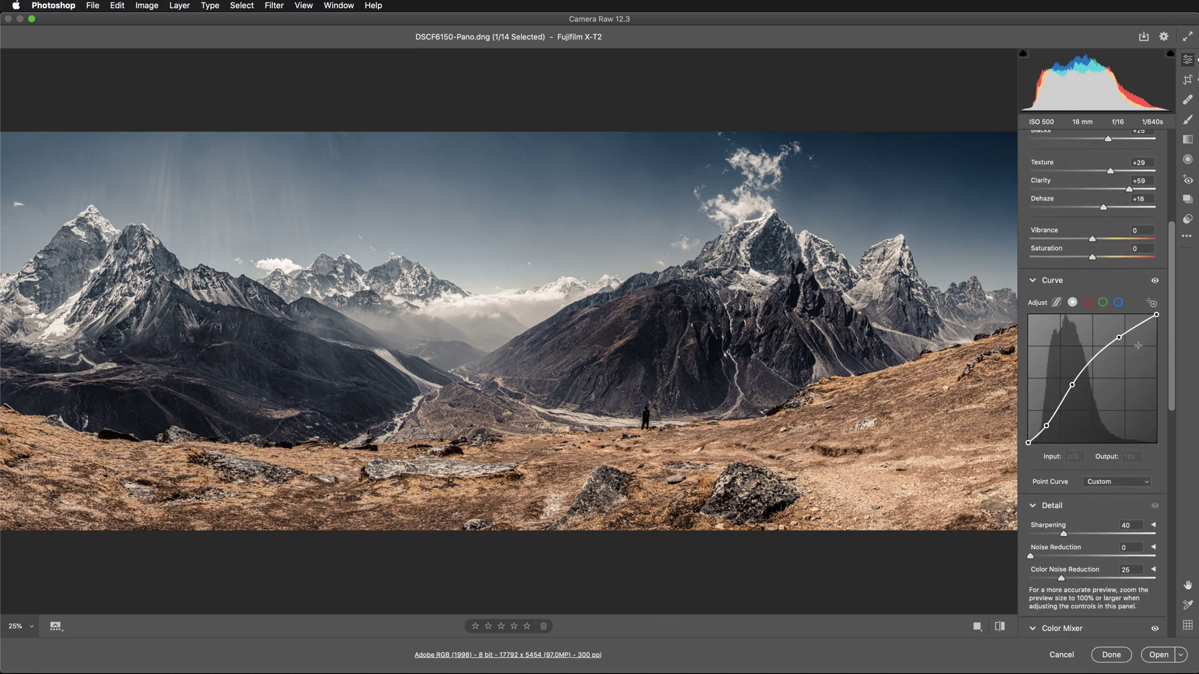
pyautogui.click(1119, 303)
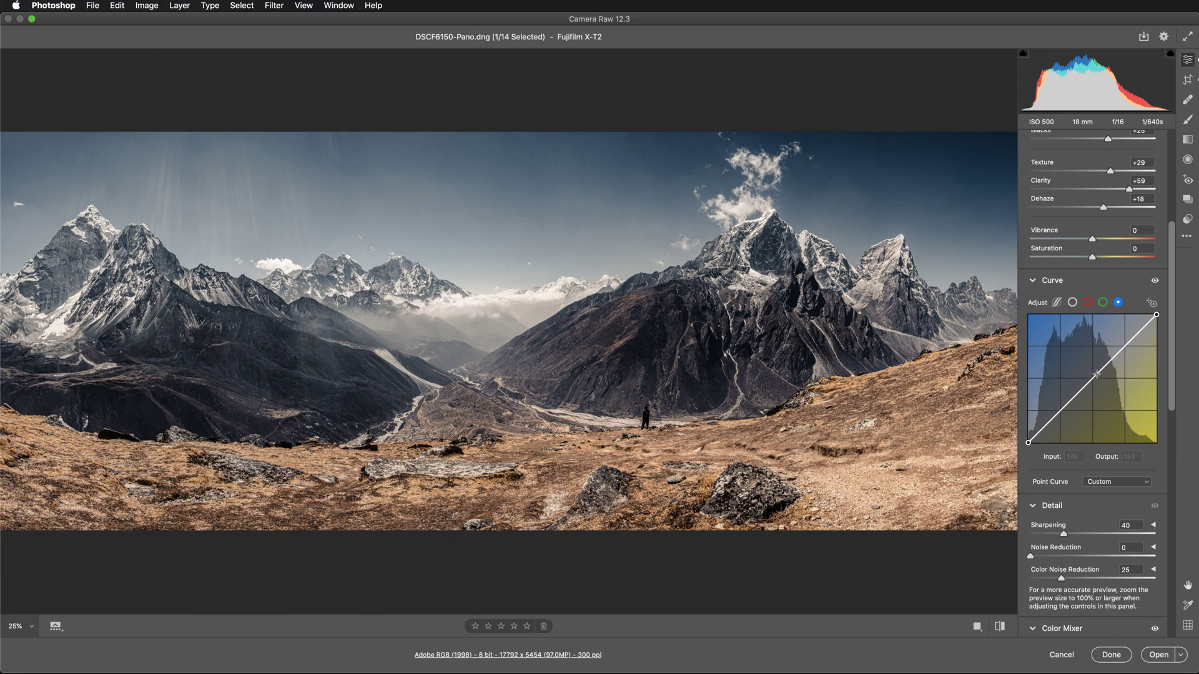
pyautogui.moveTo(1099, 372); pyautogui.dragTo(1099, 378)
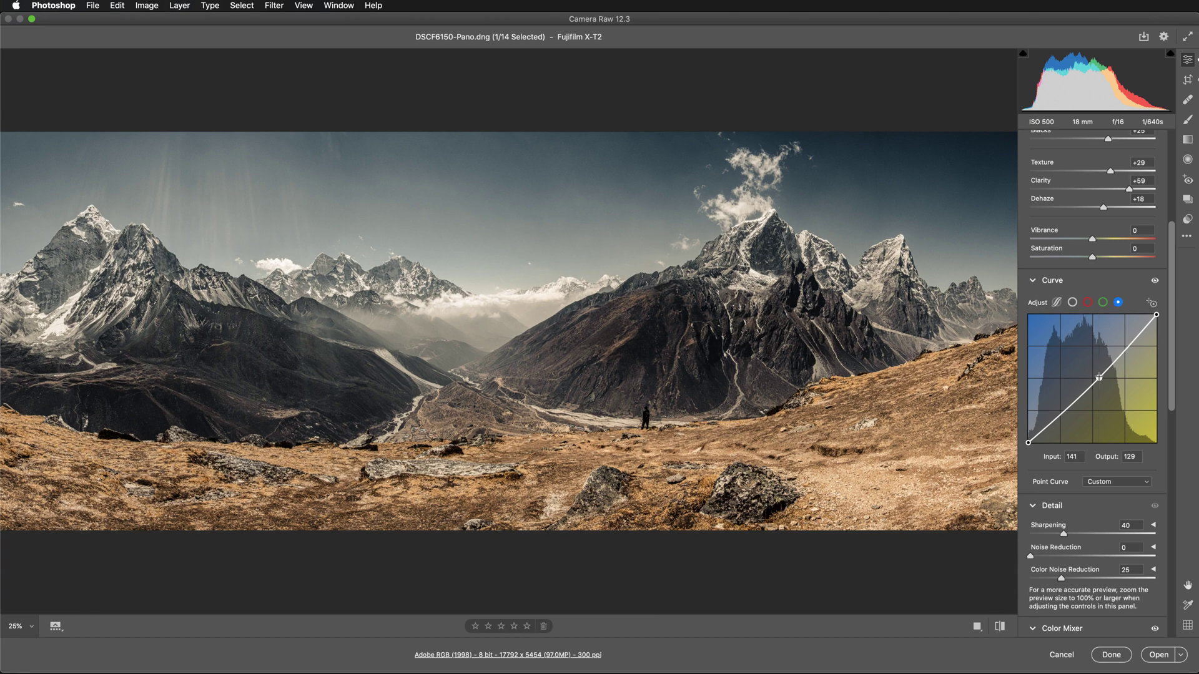
pyautogui.scroll(-8, 1099, 377)
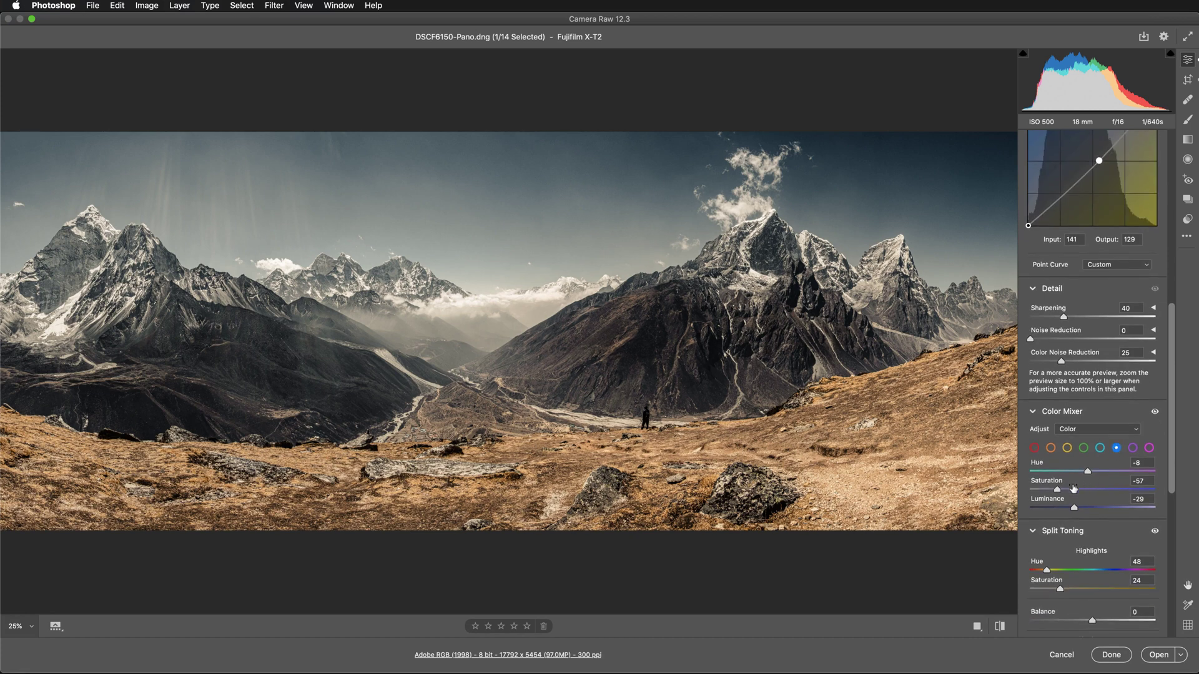
pyautogui.moveTo(1062, 489)
pyautogui.mouseDown()
pyautogui.moveTo(1047, 490)
pyautogui.moveTo(1063, 492)
pyautogui.mouseUp()
# Step: Set Dehaze to +12, checking the large right peak at 50% zoom
pyautogui.scroll(5, 1084, 492)
pyautogui.scroll(-2, 1084, 492)
pyautogui.scroll(9, 1084, 493)
pyautogui.scroll(-4, 1084, 492)
pyautogui.scroll(3, 1084, 492)
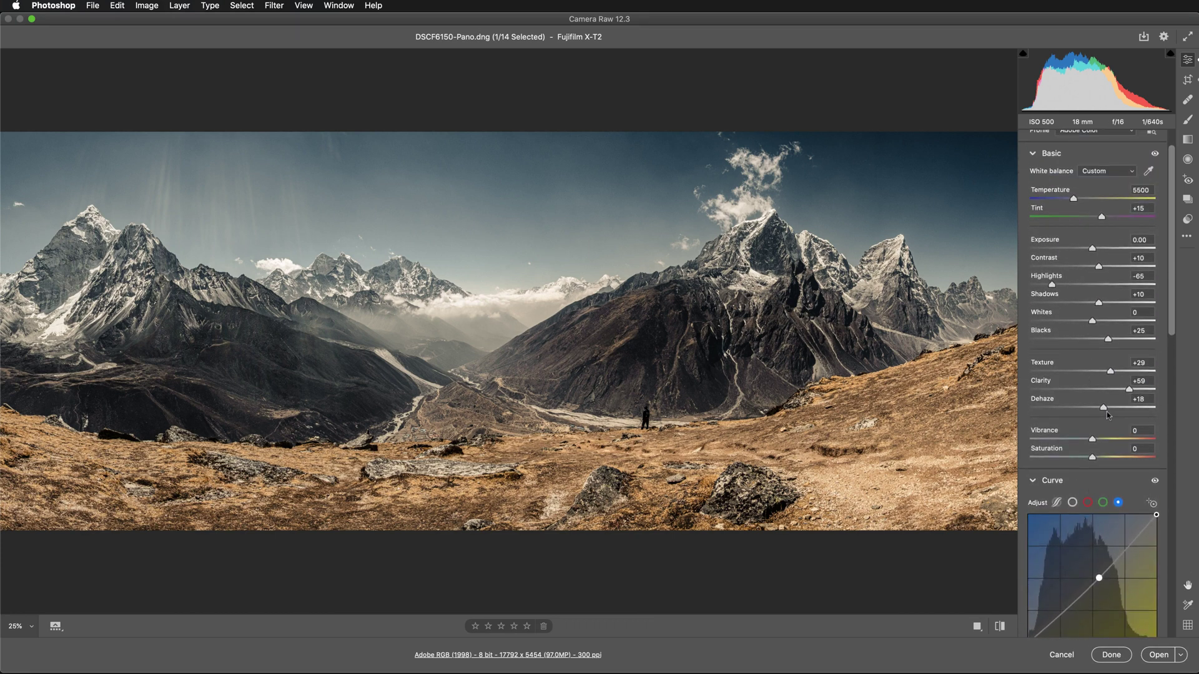
pyautogui.moveTo(1105, 409)
pyautogui.mouseDown()
pyautogui.moveTo(1115, 411)
pyautogui.moveTo(1096, 410)
pyautogui.mouseUp()
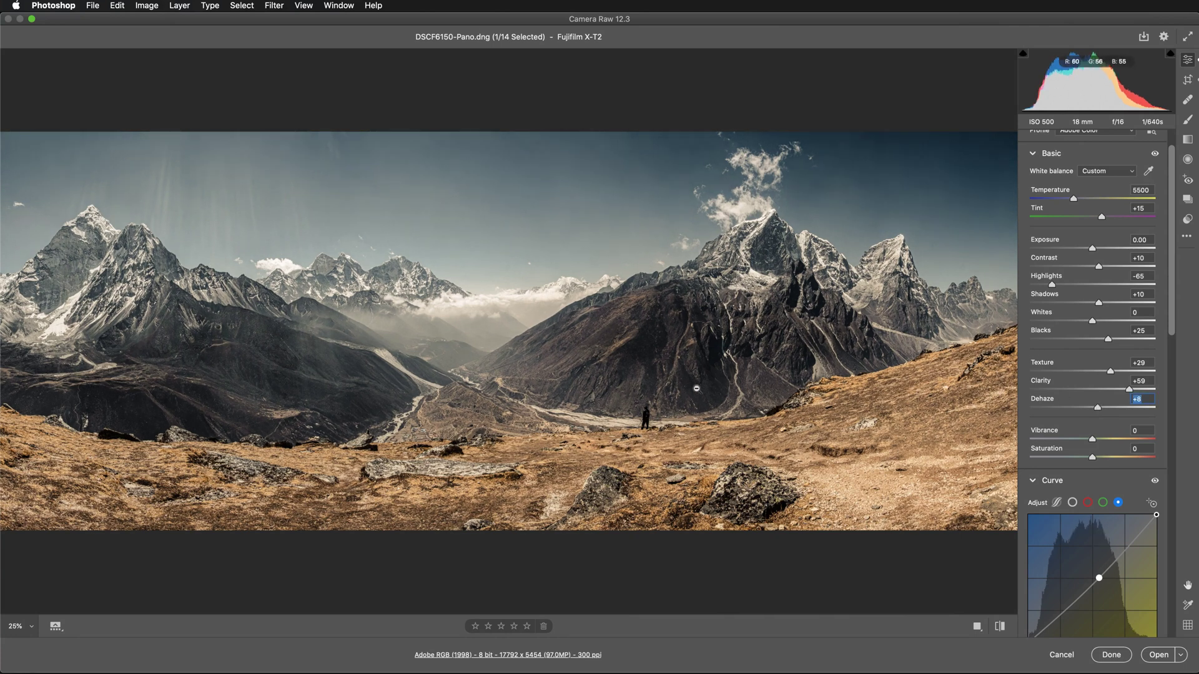
pyautogui.press('super+equal')
pyautogui.press('super+equal')
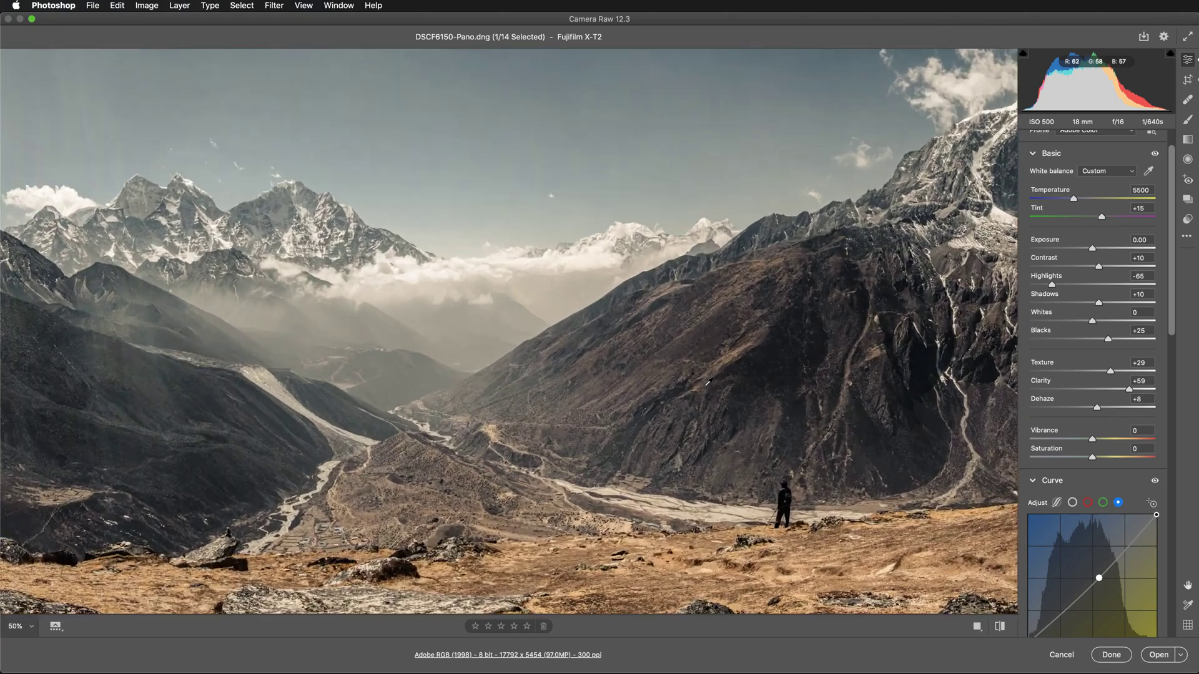
pyautogui.moveTo(420, 448); pyautogui.dragTo(681, 431)
pyautogui.moveTo(874, 423); pyautogui.dragTo(643, 419)
pyautogui.moveTo(743, 419); pyautogui.dragTo(661, 421)
pyautogui.moveTo(894, 409); pyautogui.dragTo(718, 410)
pyautogui.moveTo(884, 375); pyautogui.dragTo(806, 403)
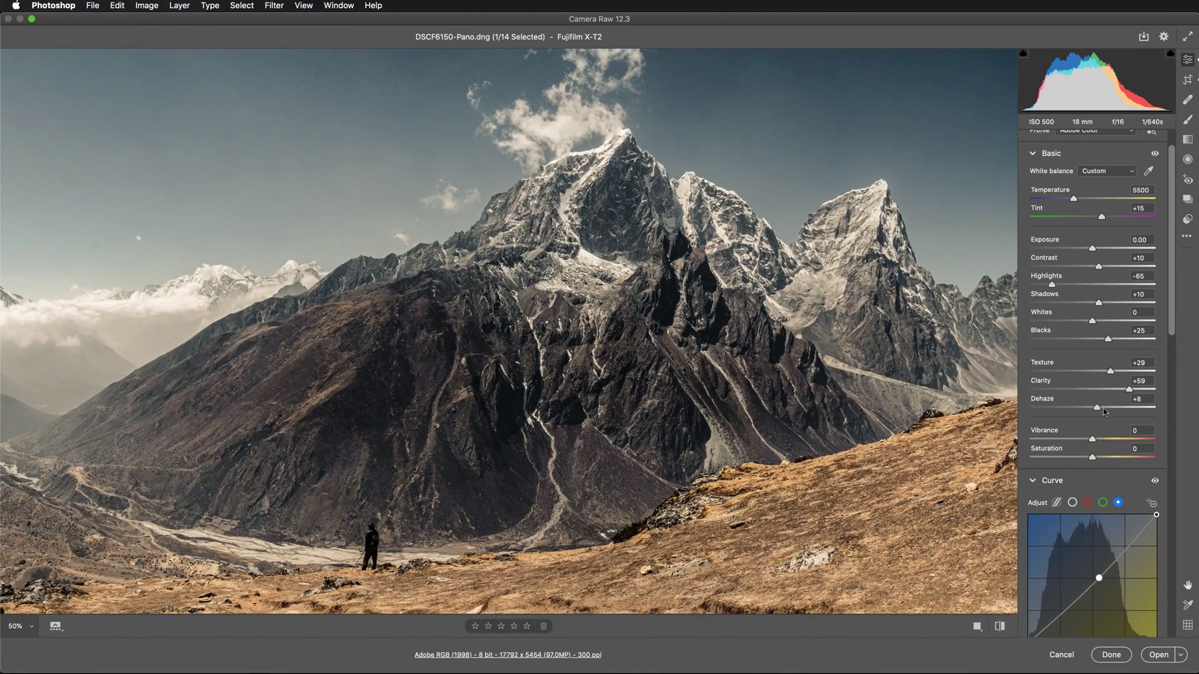
pyautogui.moveTo(1098, 409); pyautogui.dragTo(1102, 409)
pyautogui.click(1101, 409)
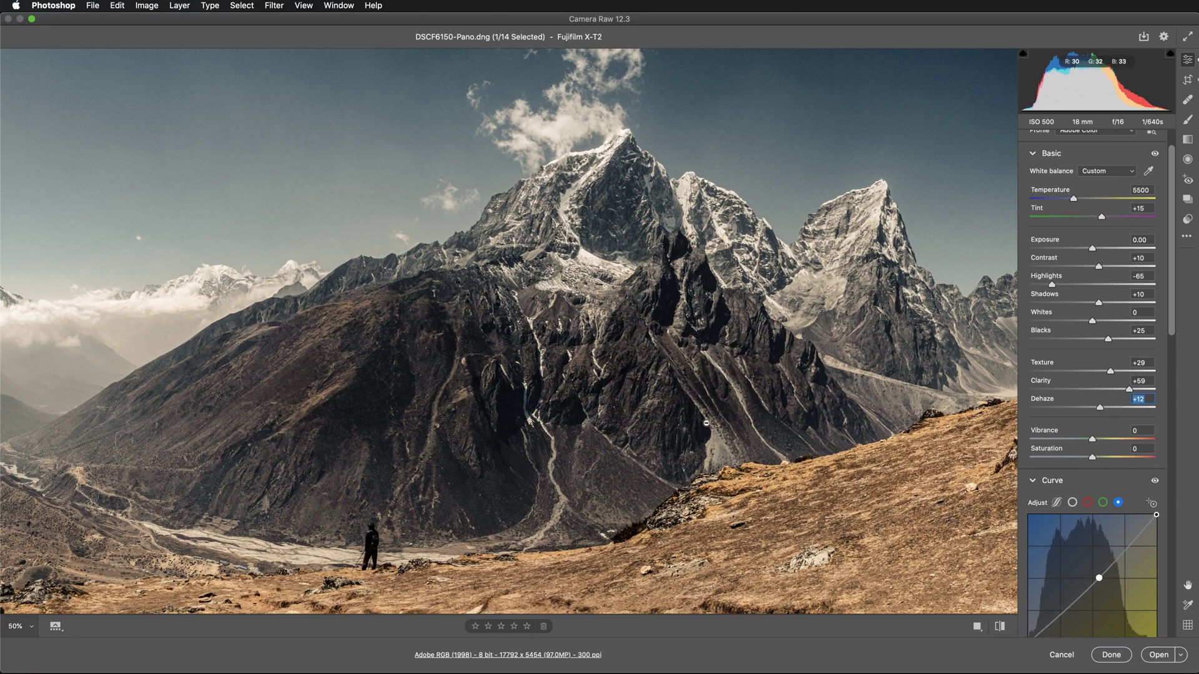
# Step: Nudge Clarity to +58 and raise Highlights from -65 to -50
pyautogui.click(1128, 389)
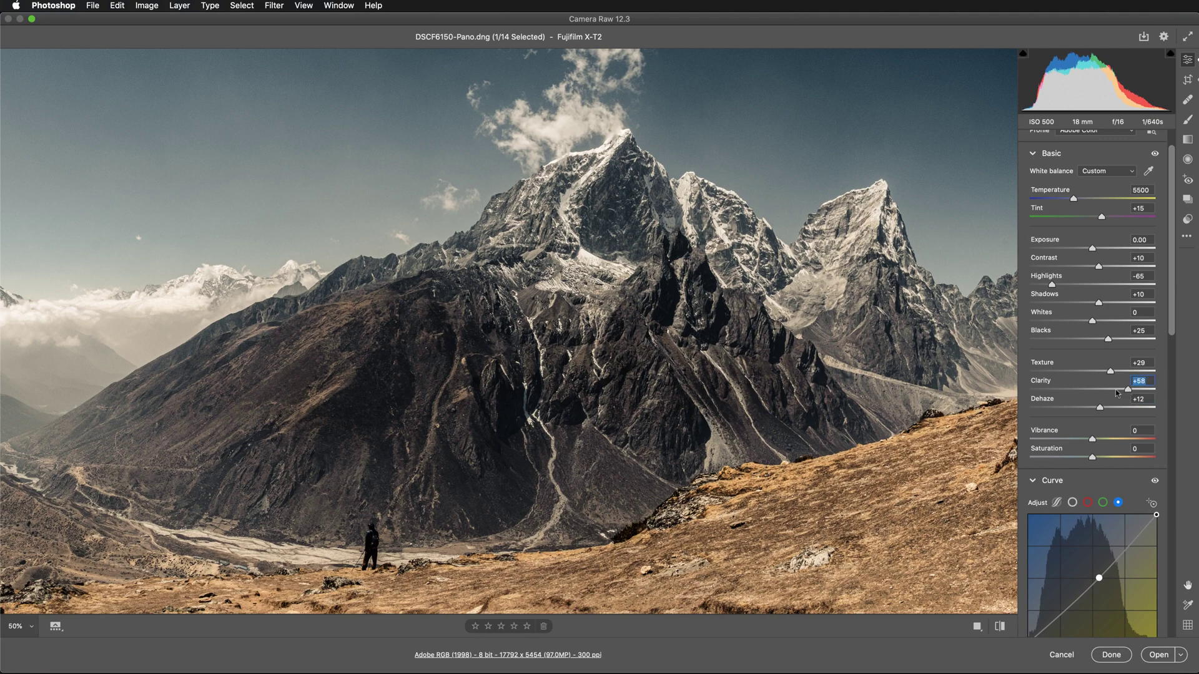
pyautogui.moveTo(209, 366); pyautogui.dragTo(650, 409)
pyautogui.moveTo(806, 377); pyautogui.dragTo(618, 479)
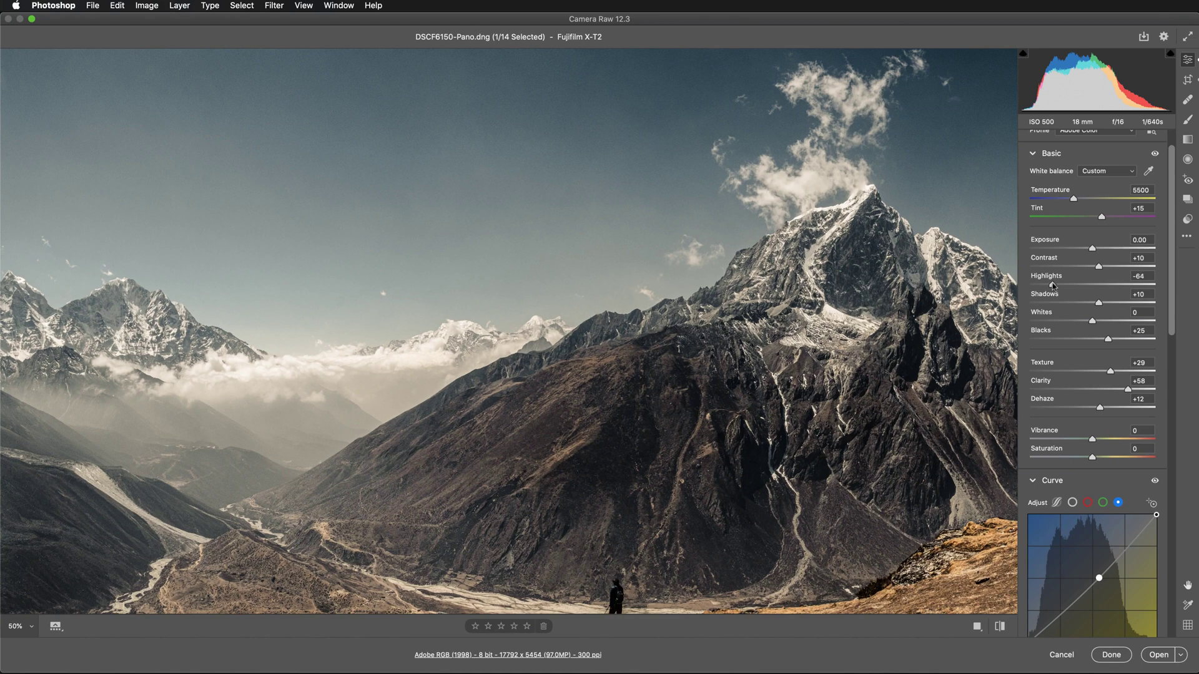
pyautogui.moveTo(1052, 283); pyautogui.dragTo(1062, 285)
pyautogui.moveTo(1061, 282); pyautogui.dragTo(1061, 283)
# Step: Lower the split-toning highlight saturation from 24 to 13
pyautogui.scroll(-15, 1063, 363)
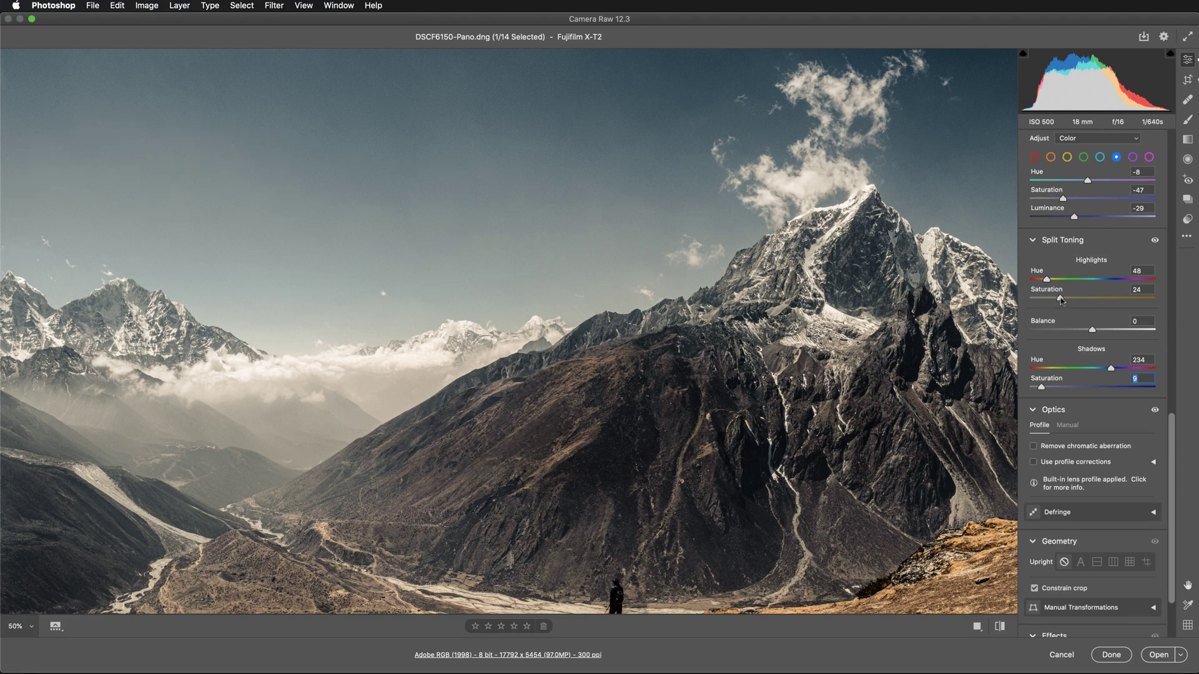
pyautogui.moveTo(1060, 299); pyautogui.dragTo(1023, 302)
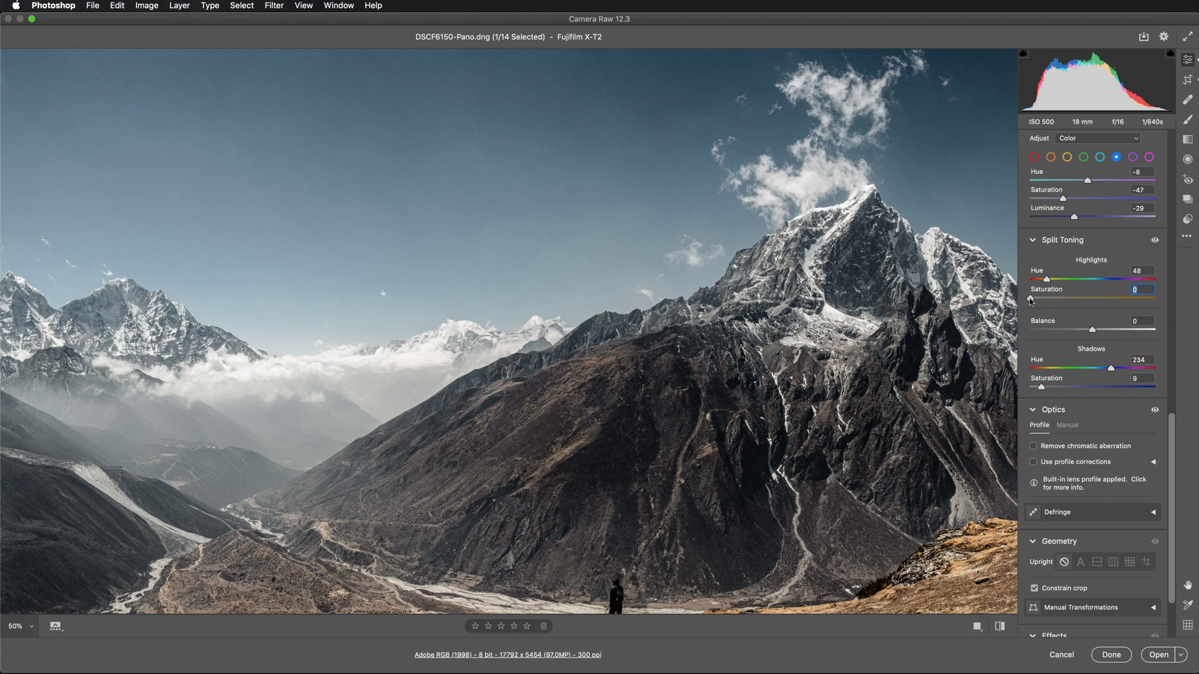
pyautogui.moveTo(1030, 300); pyautogui.dragTo(1038, 300)
pyautogui.moveTo(1042, 300); pyautogui.dragTo(1048, 300)
# Step: Fit the panorama to view and compare it against the unedited original
pyautogui.press('super+0')
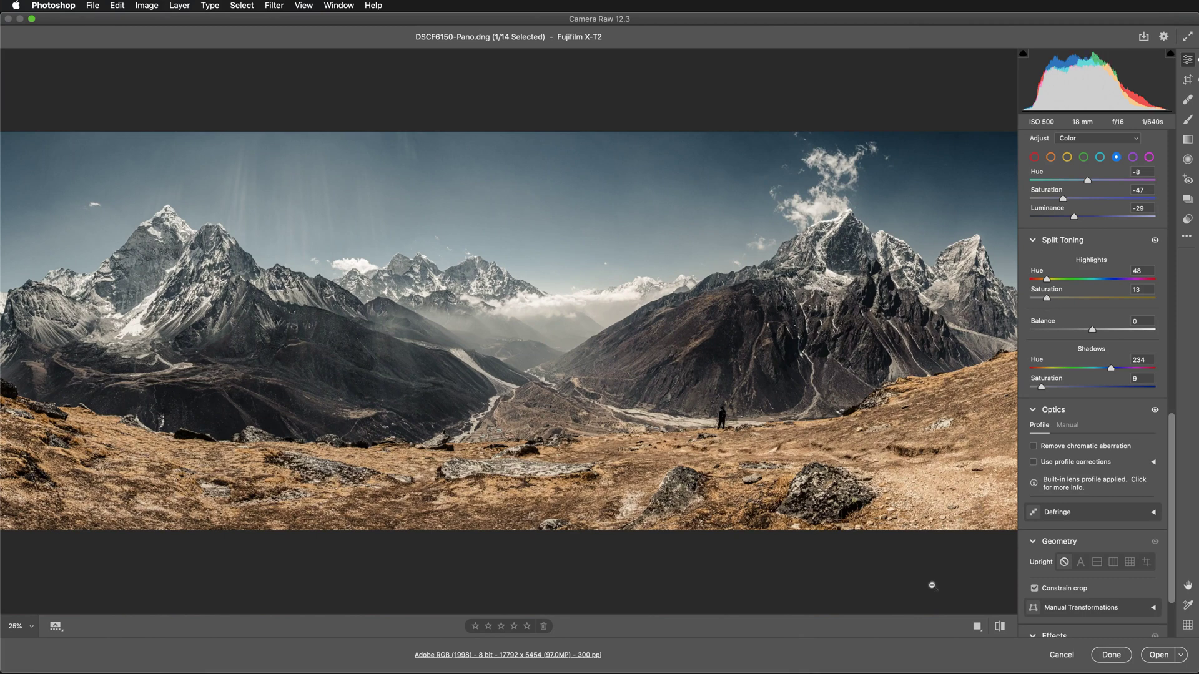
pyautogui.click(999, 627)
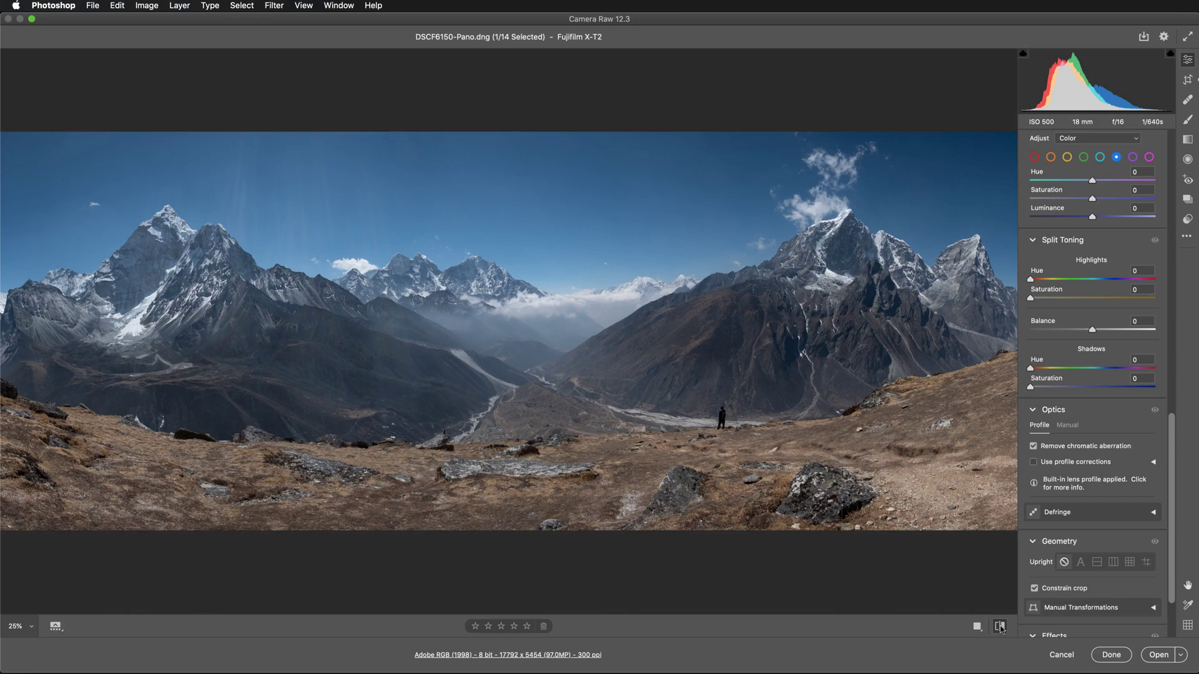
pyautogui.click(1000, 627)
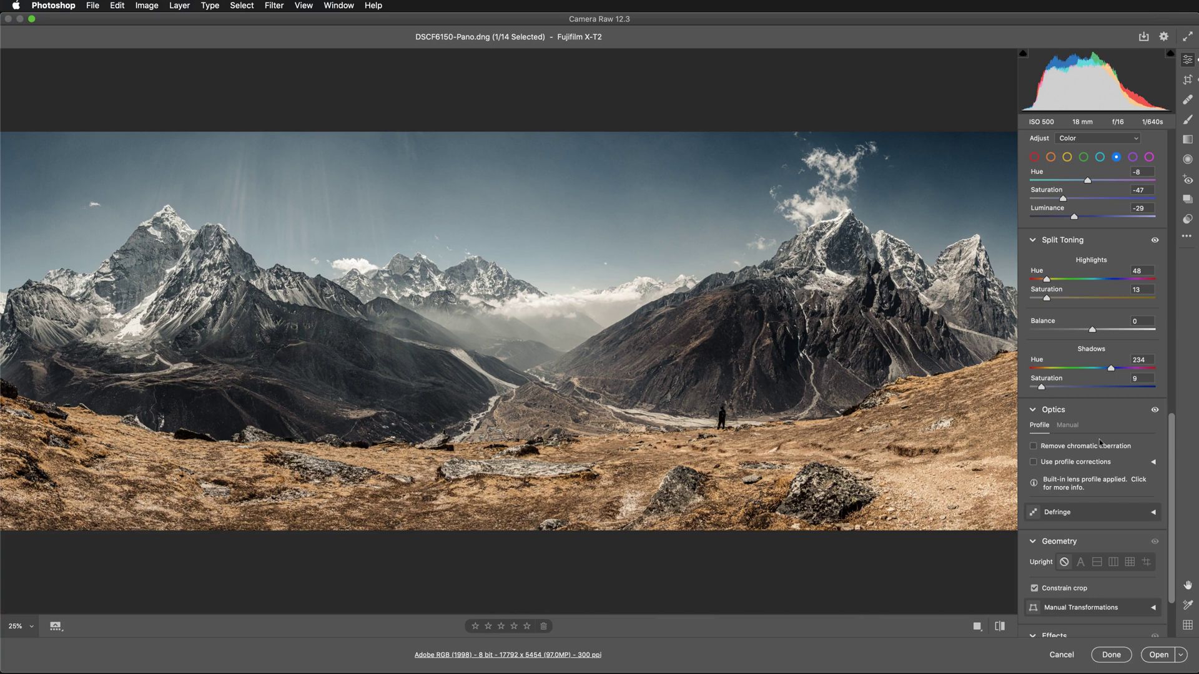
# Step: Zoom the preview to 100% and add film grain of 23 in Effects
pyautogui.scroll(-3, 1099, 439)
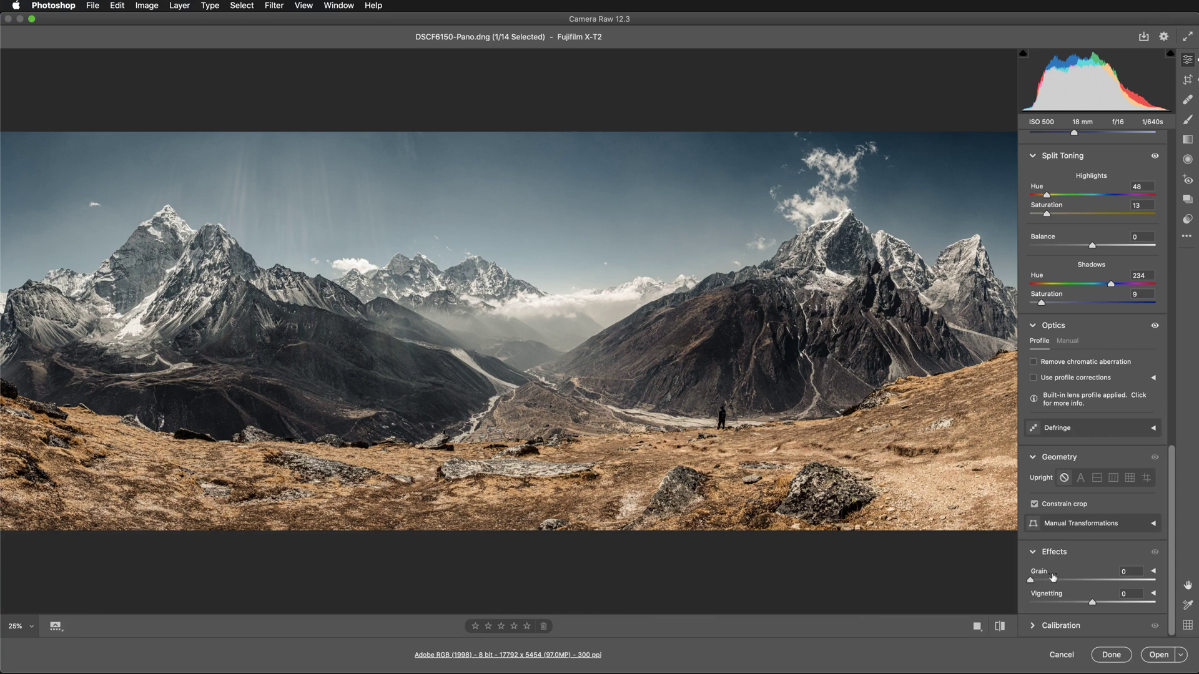
pyautogui.press('super+equal')
pyautogui.press('super+equal')
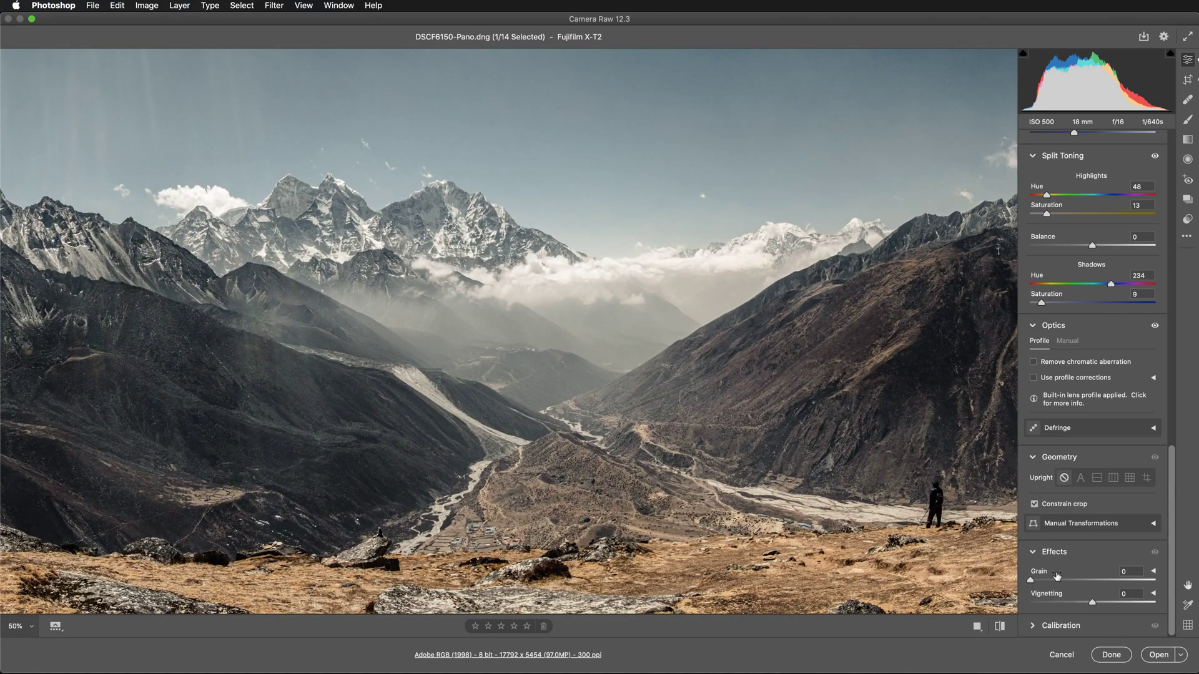
pyautogui.press('super+equal')
pyautogui.press('super+equal')
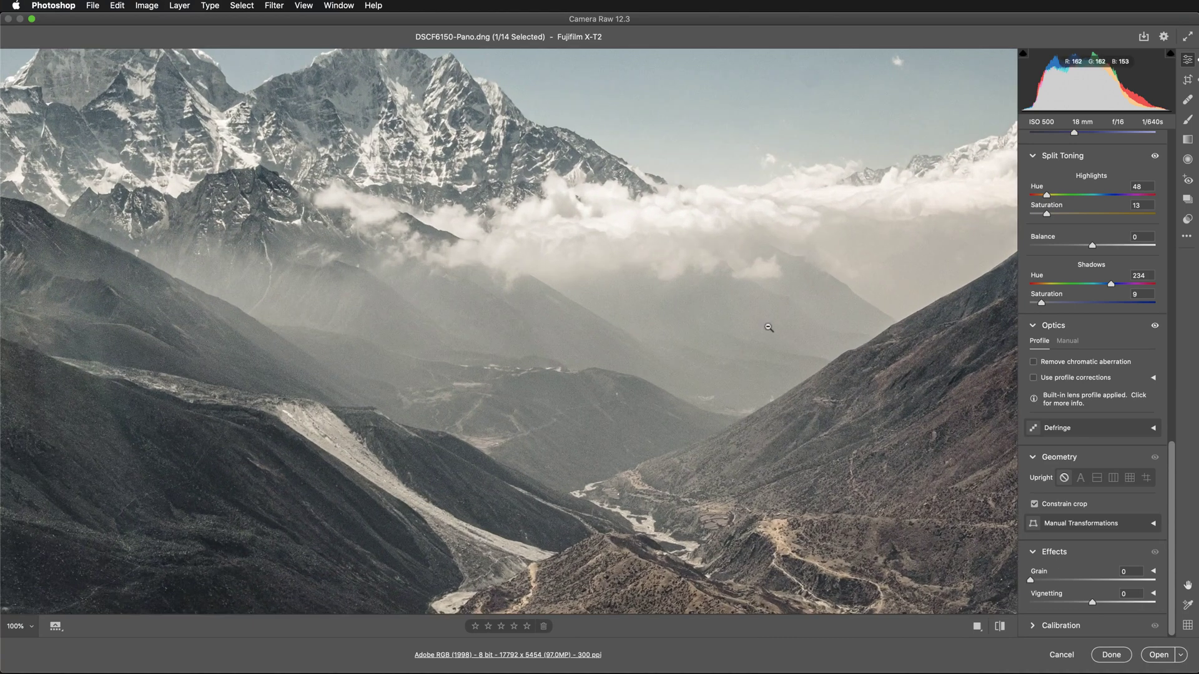
pyautogui.moveTo(863, 242); pyautogui.dragTo(720, 377)
pyautogui.hscroll(10, 720, 376)
pyautogui.scroll(-2, 720, 377)
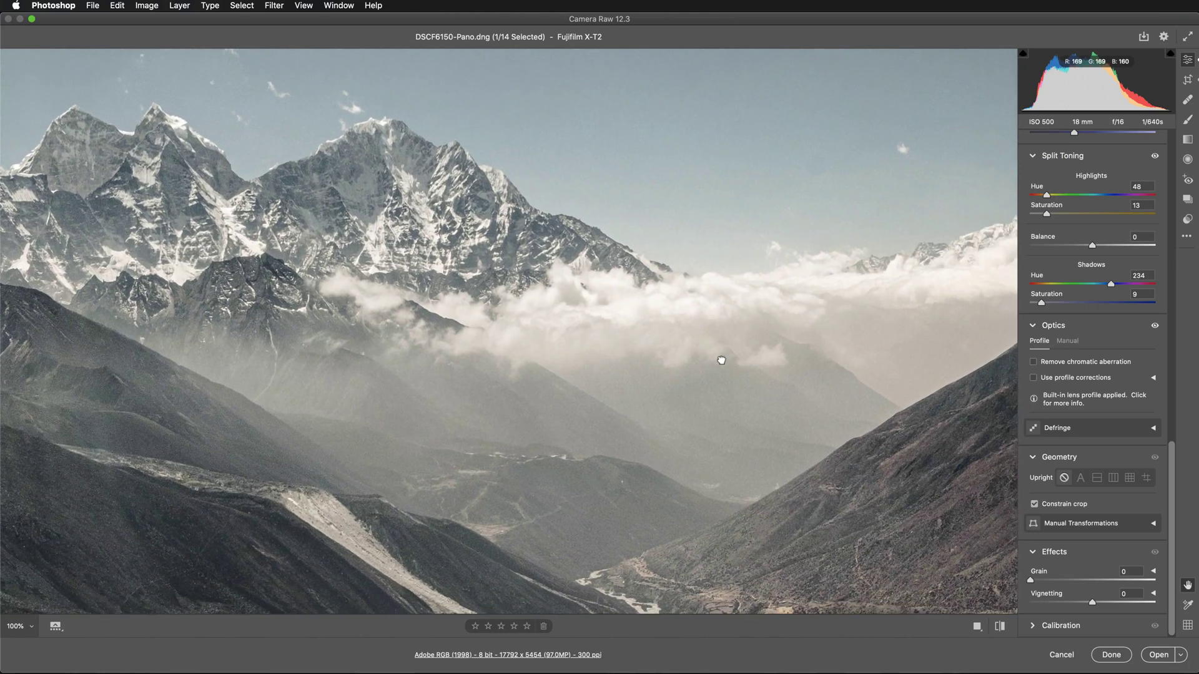
pyautogui.moveTo(1030, 580); pyautogui.dragTo(1060, 545)
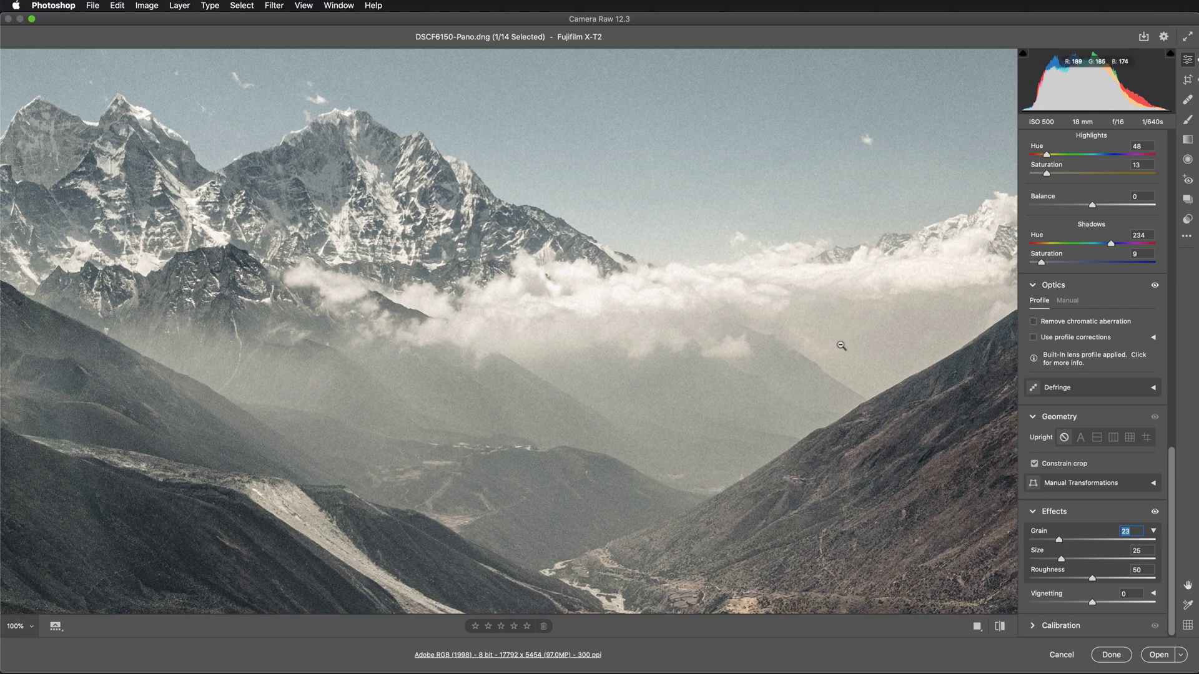
# Step: Pan across the sky, snowy peak and lower slopes to inspect the grain
pyautogui.press('space')
pyautogui.moveTo(920, 196); pyautogui.dragTo(800, 377)
pyautogui.hscroll(8, 910, 427)
pyautogui.scroll(-5, 910, 427)
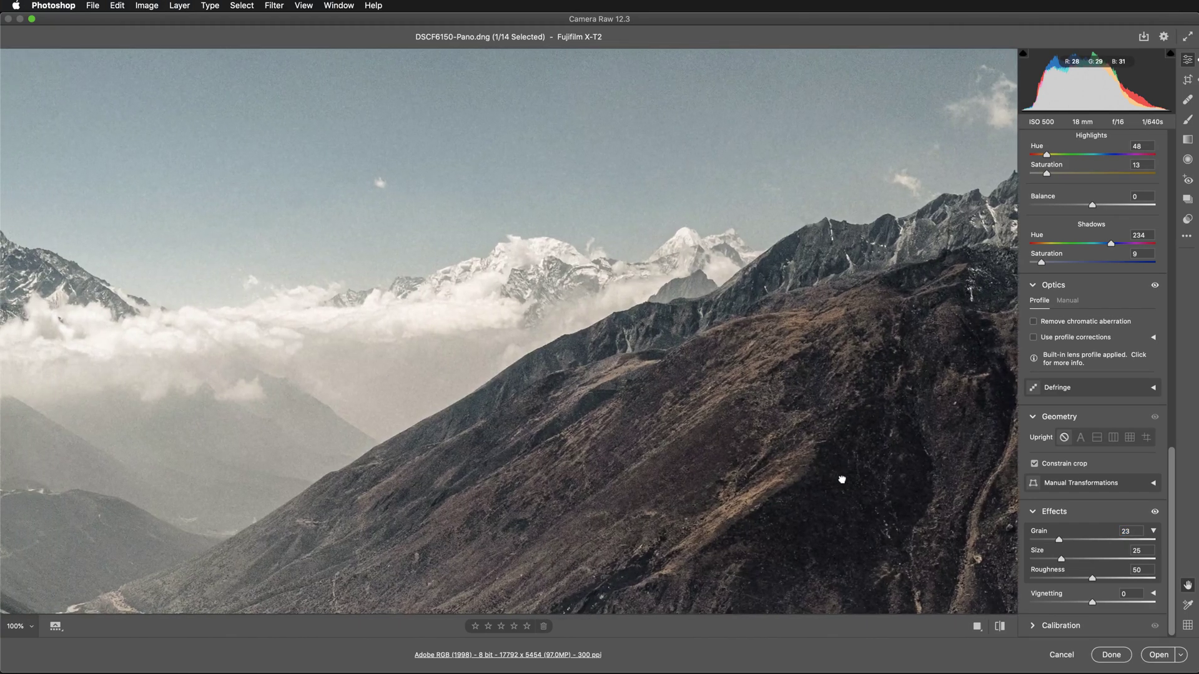
pyautogui.hscroll(3, 716, 436)
pyautogui.scroll(-3, 717, 435)
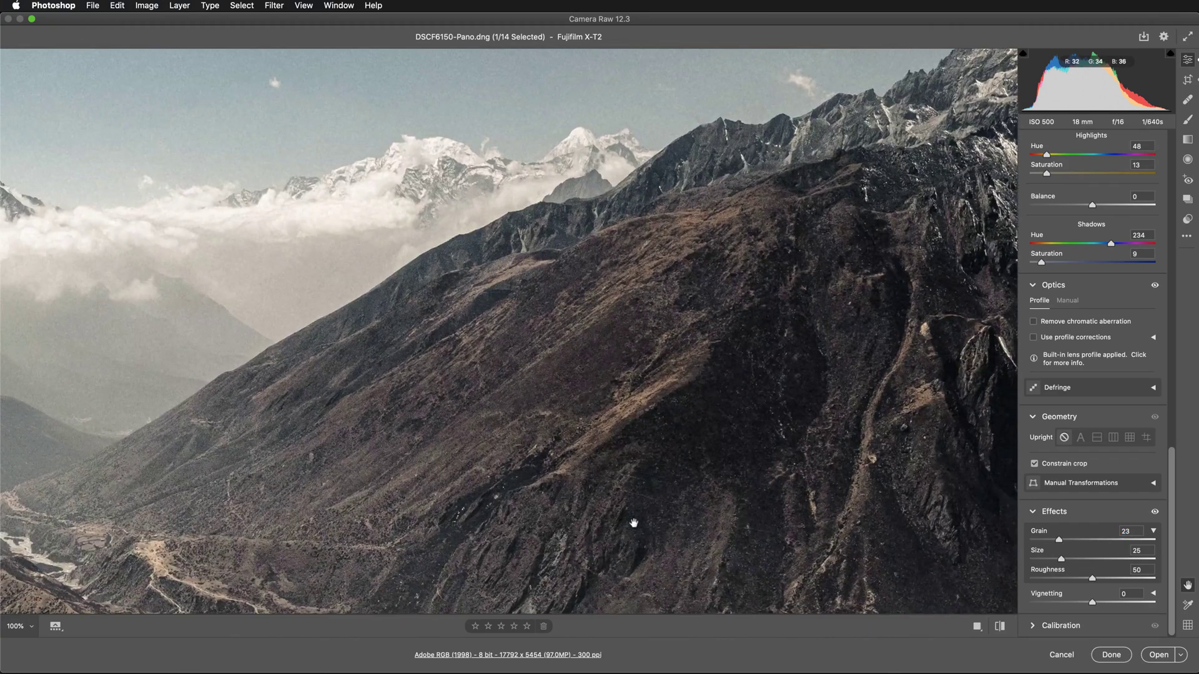
pyautogui.hscroll(10, 857, 433)
pyautogui.scroll(5, 857, 433)
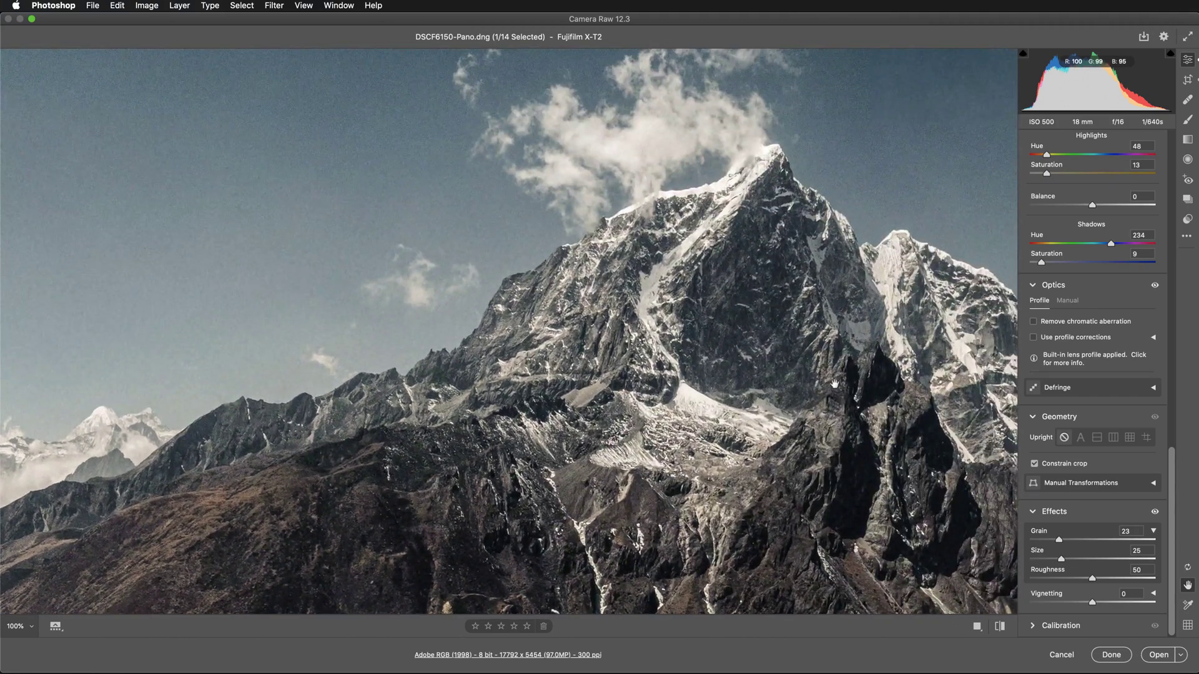
pyautogui.moveTo(757, 249); pyautogui.dragTo(721, 385)
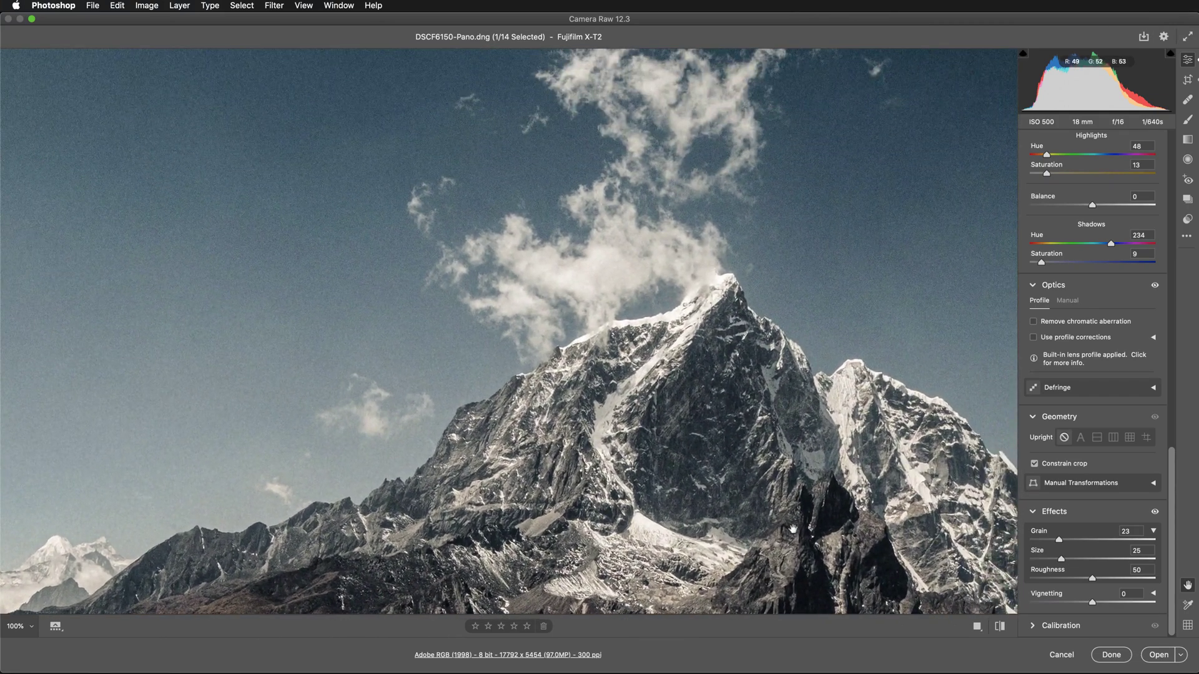
pyautogui.scroll(-5, 905, 549)
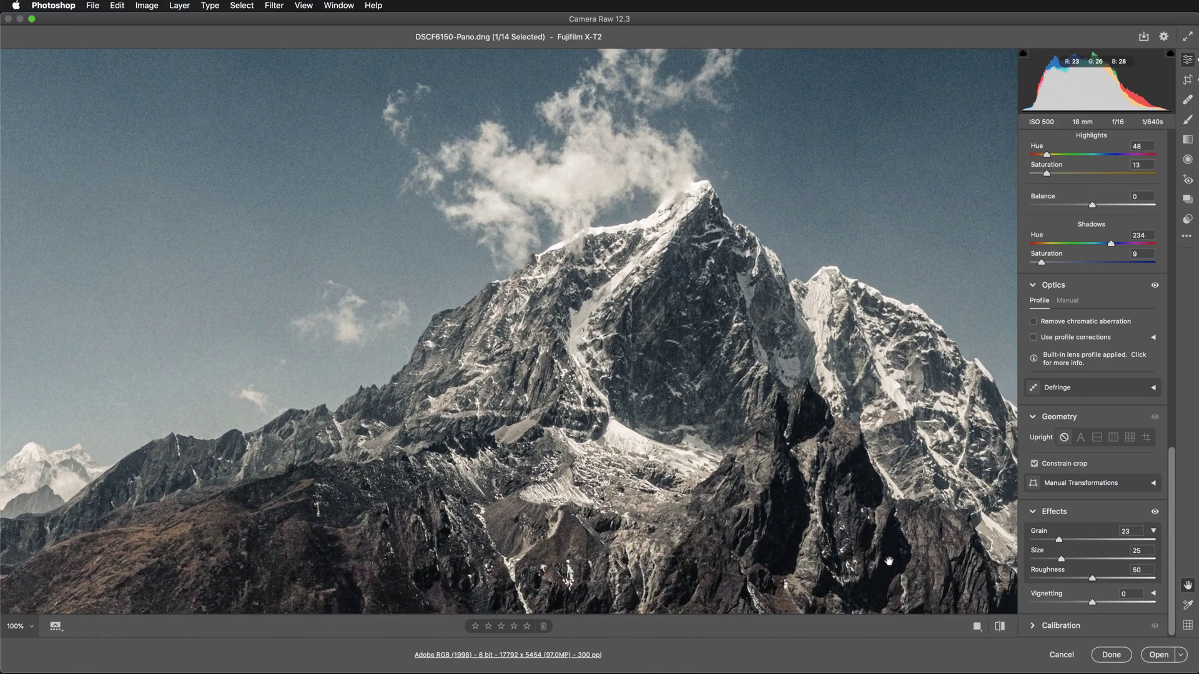
pyautogui.scroll(-5, 872, 565)
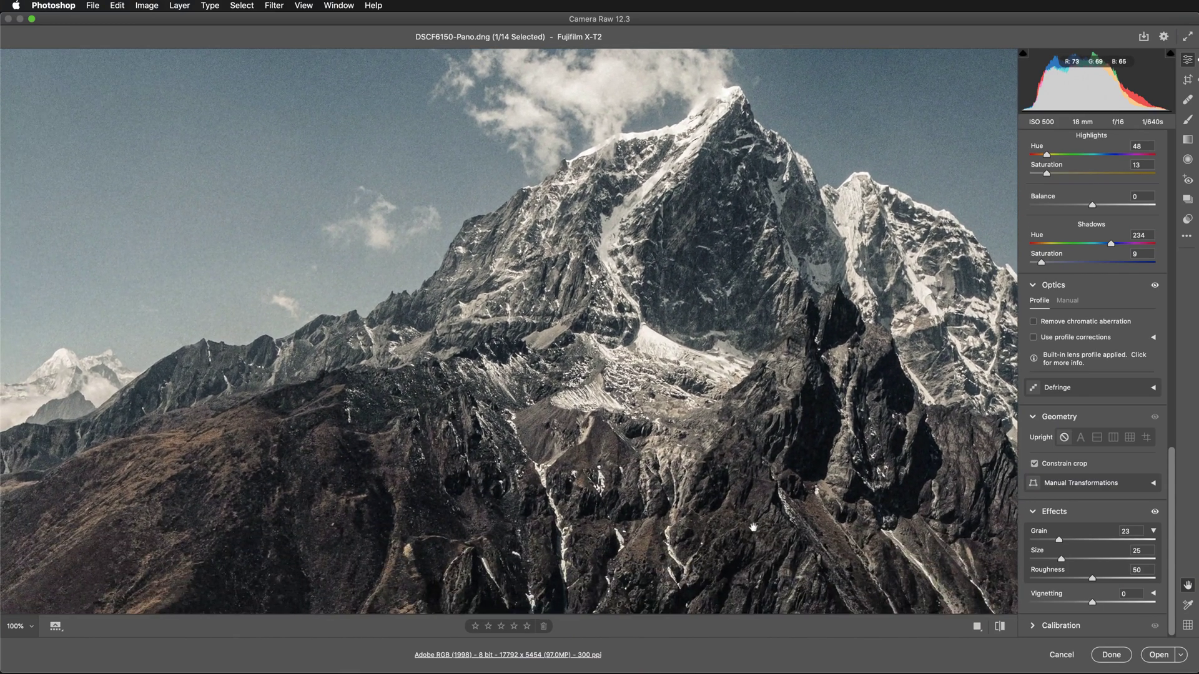
pyautogui.moveTo(529, 445); pyautogui.dragTo(601, 364)
pyautogui.scroll(-4, 601, 364)
pyautogui.scroll(-5, 723, 487)
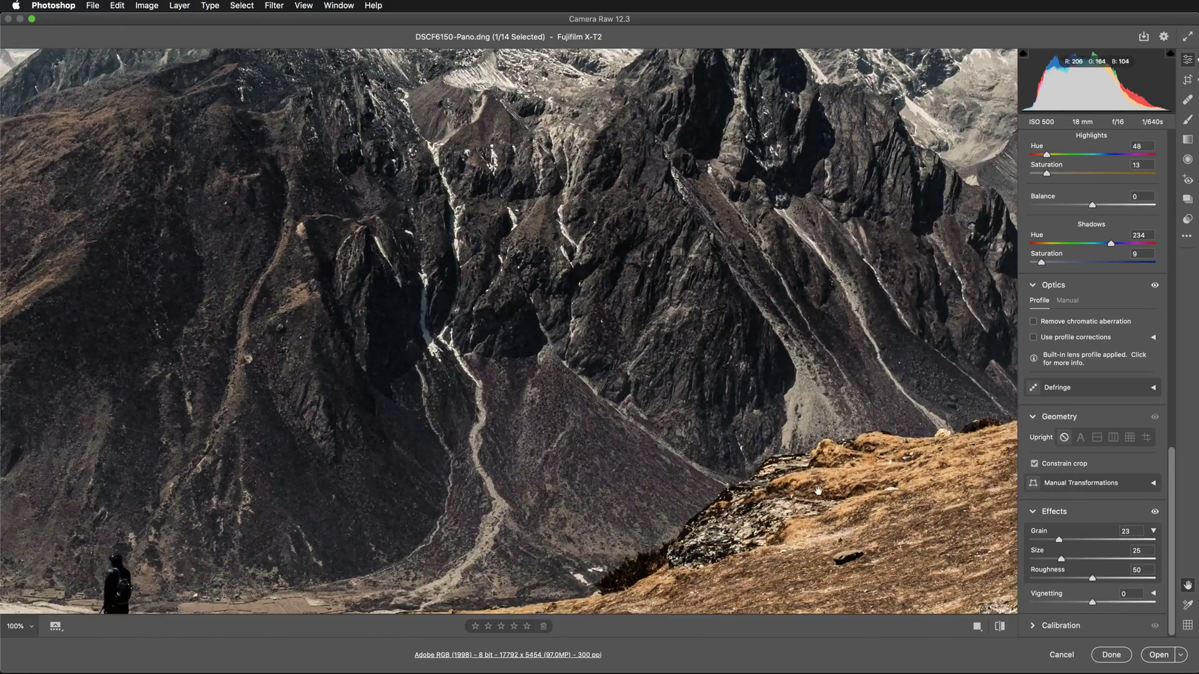
pyautogui.scroll(-5, 825, 497)
pyautogui.hscroll(4, 825, 497)
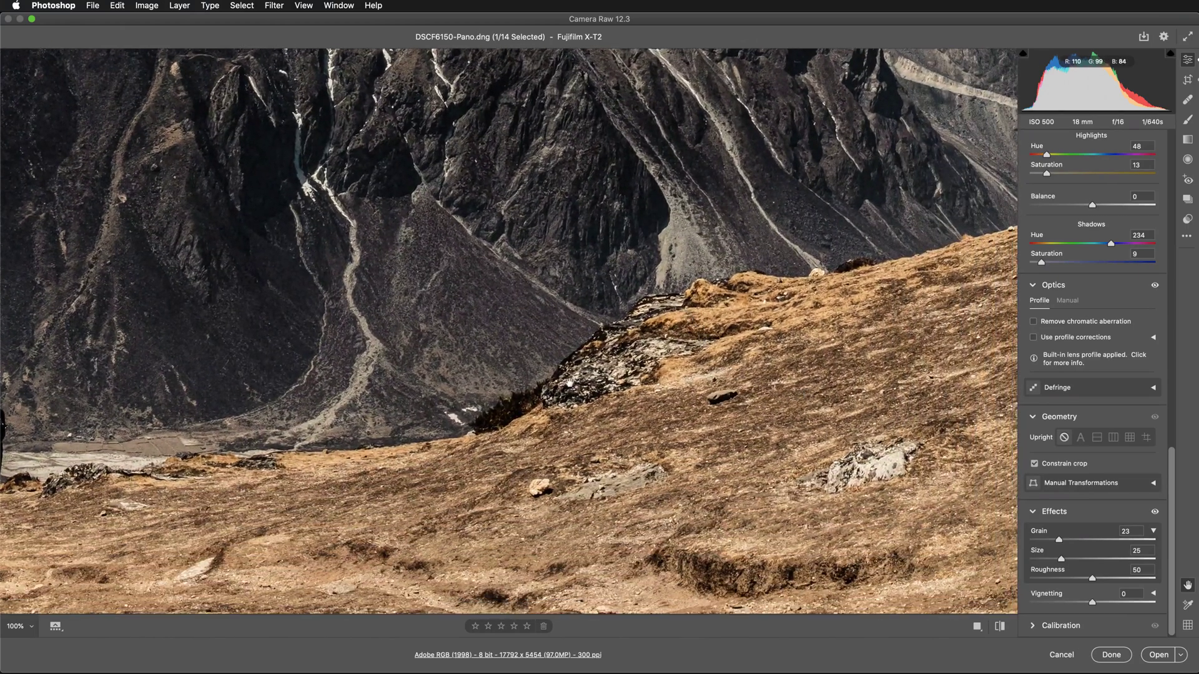
pyautogui.hscroll(-4, 531, 374)
pyautogui.press('super+0')
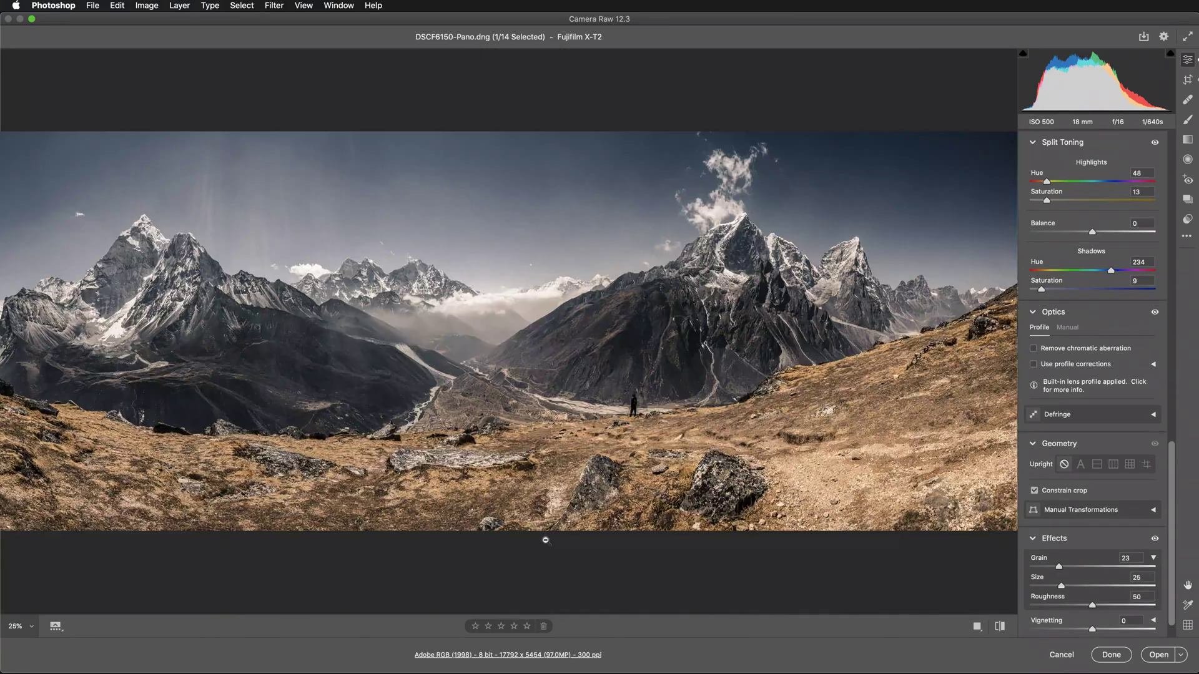